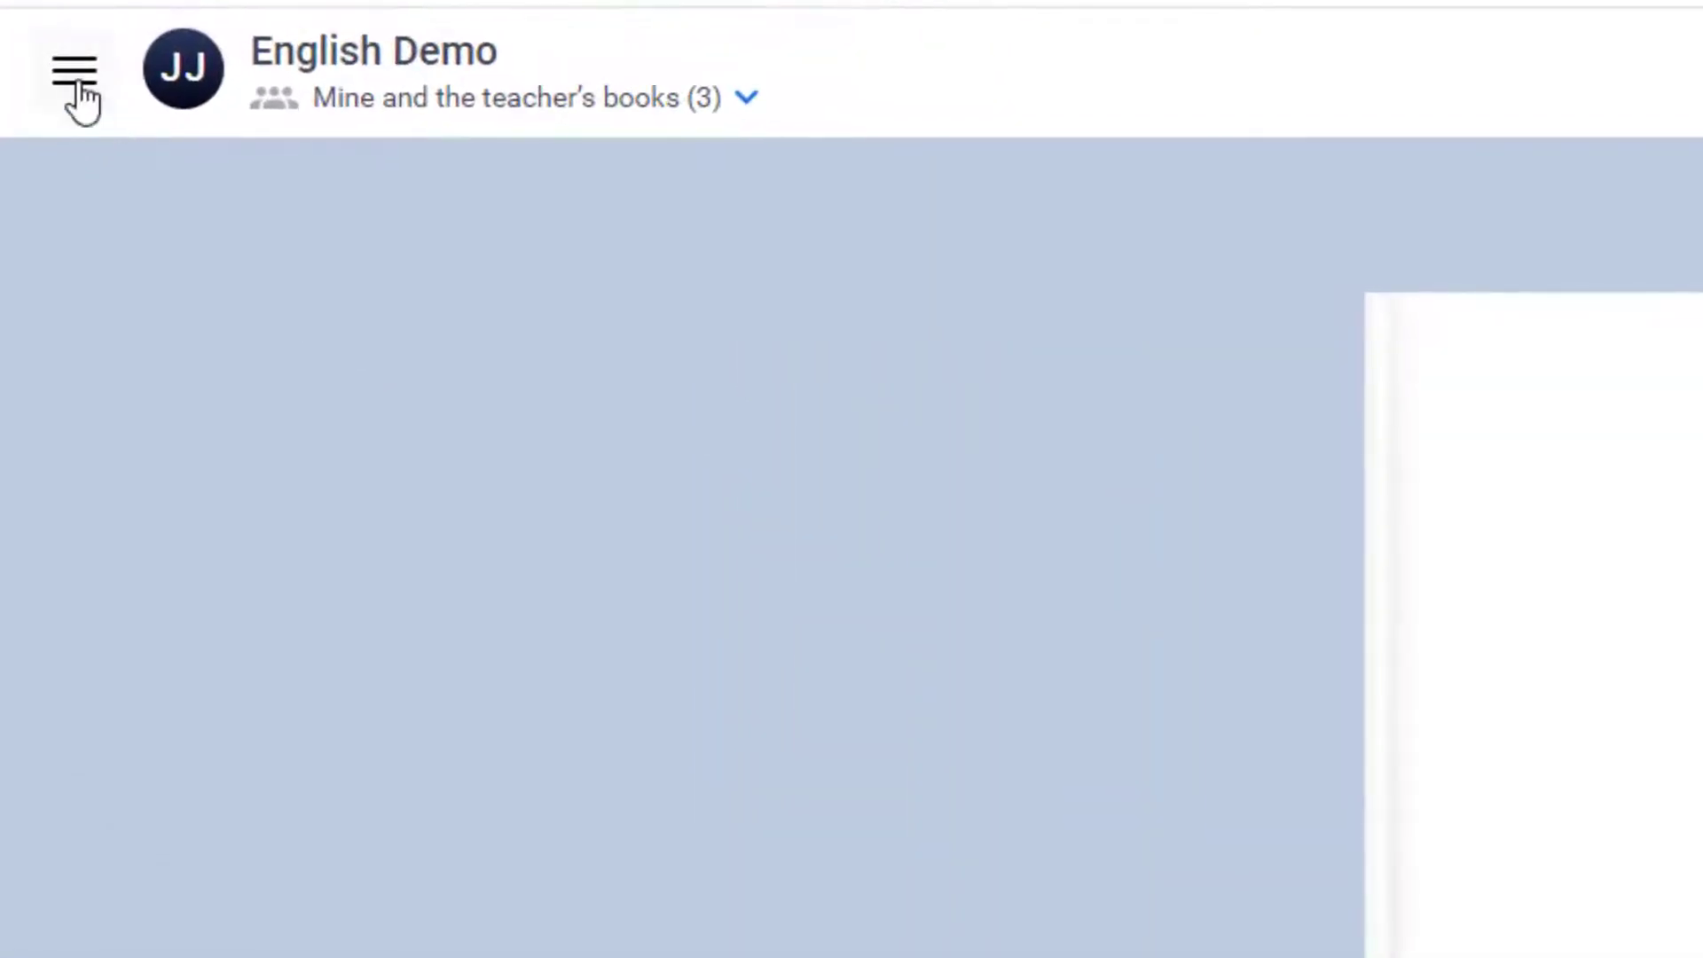
Join the Francophone County Project library by pasting its library code.
left_click(38, 140)
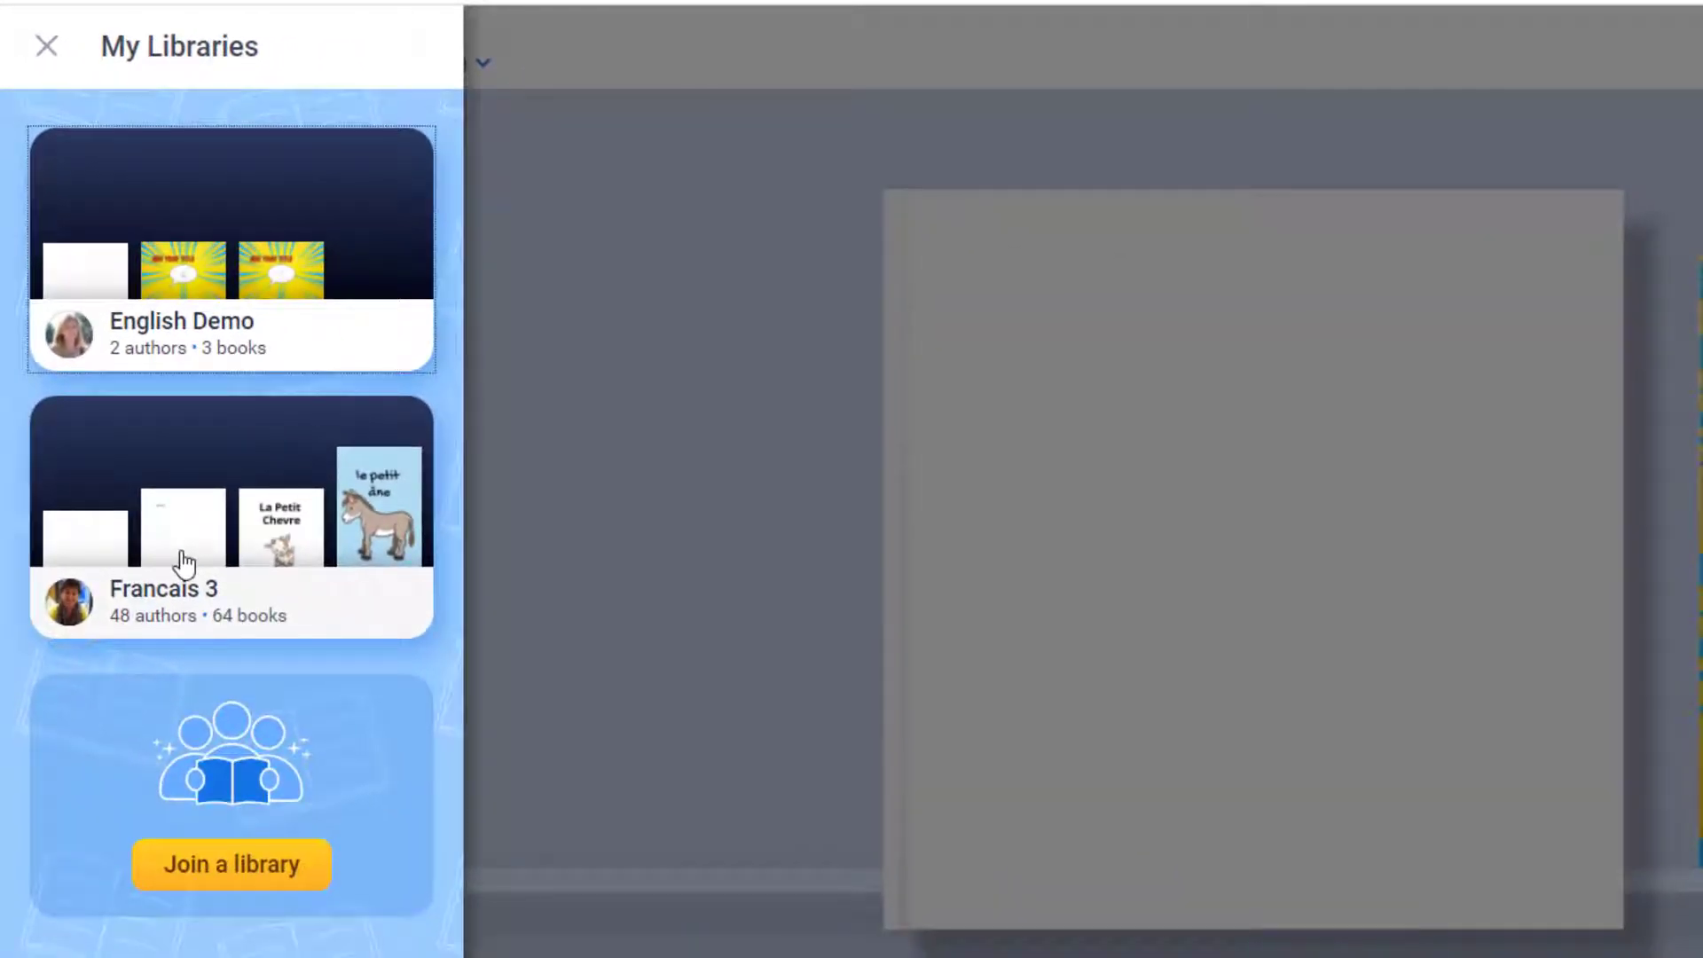
left_click(222, 873)
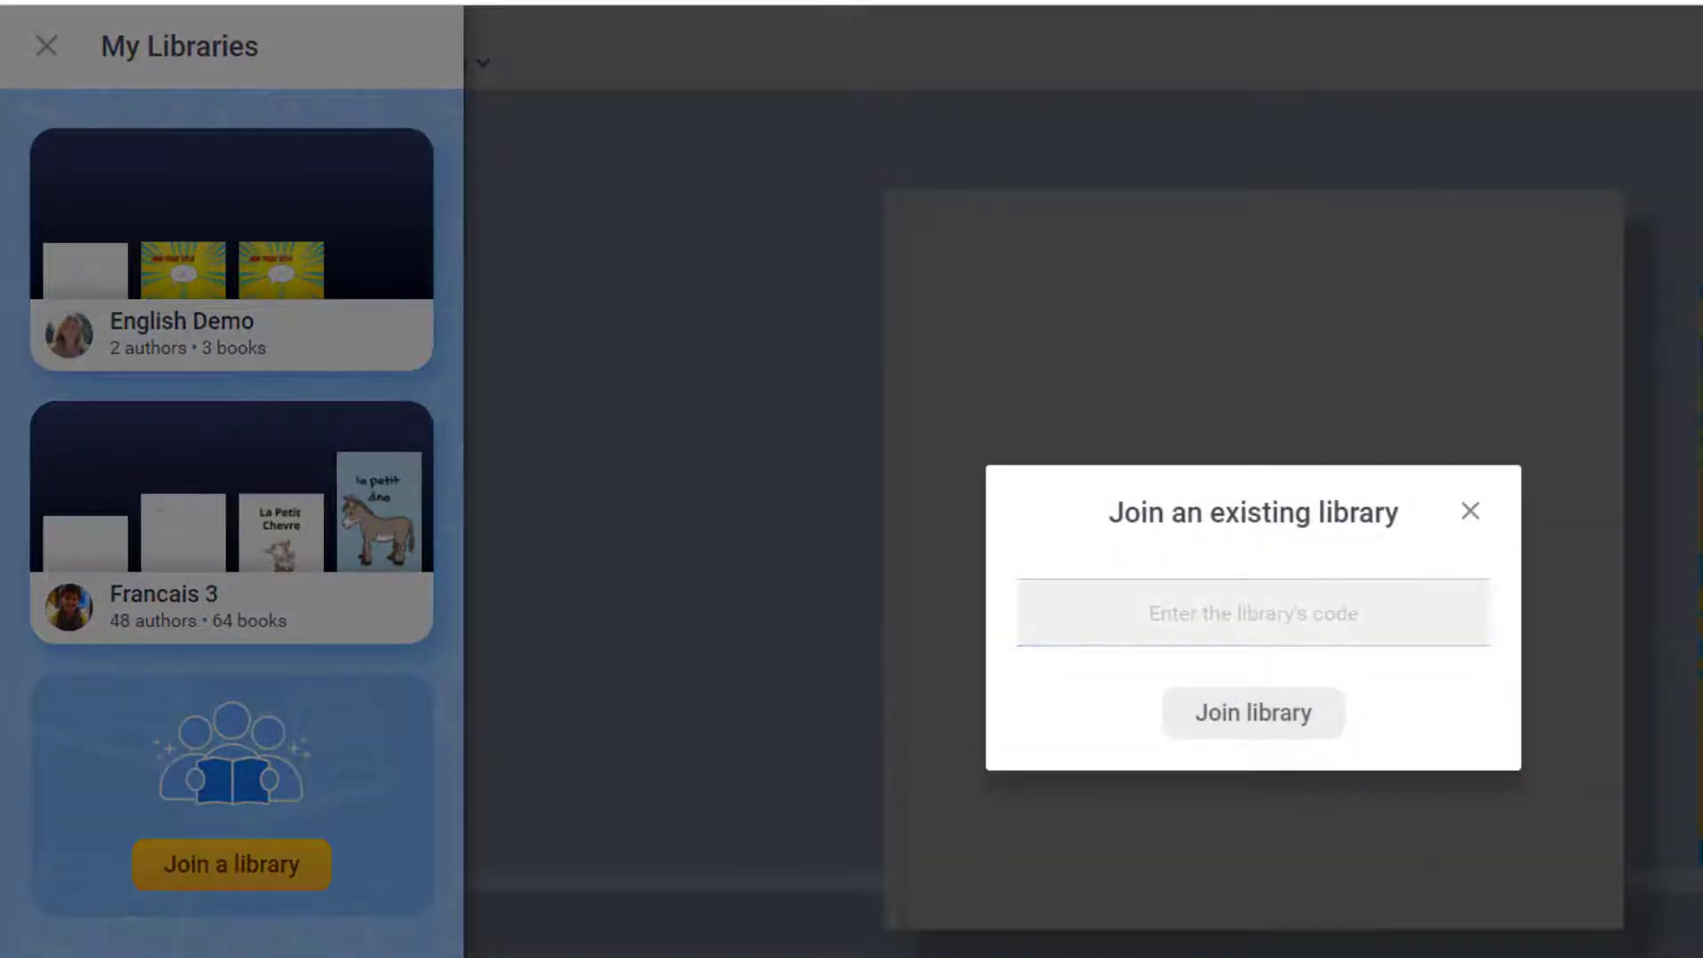
left_click(1227, 613)
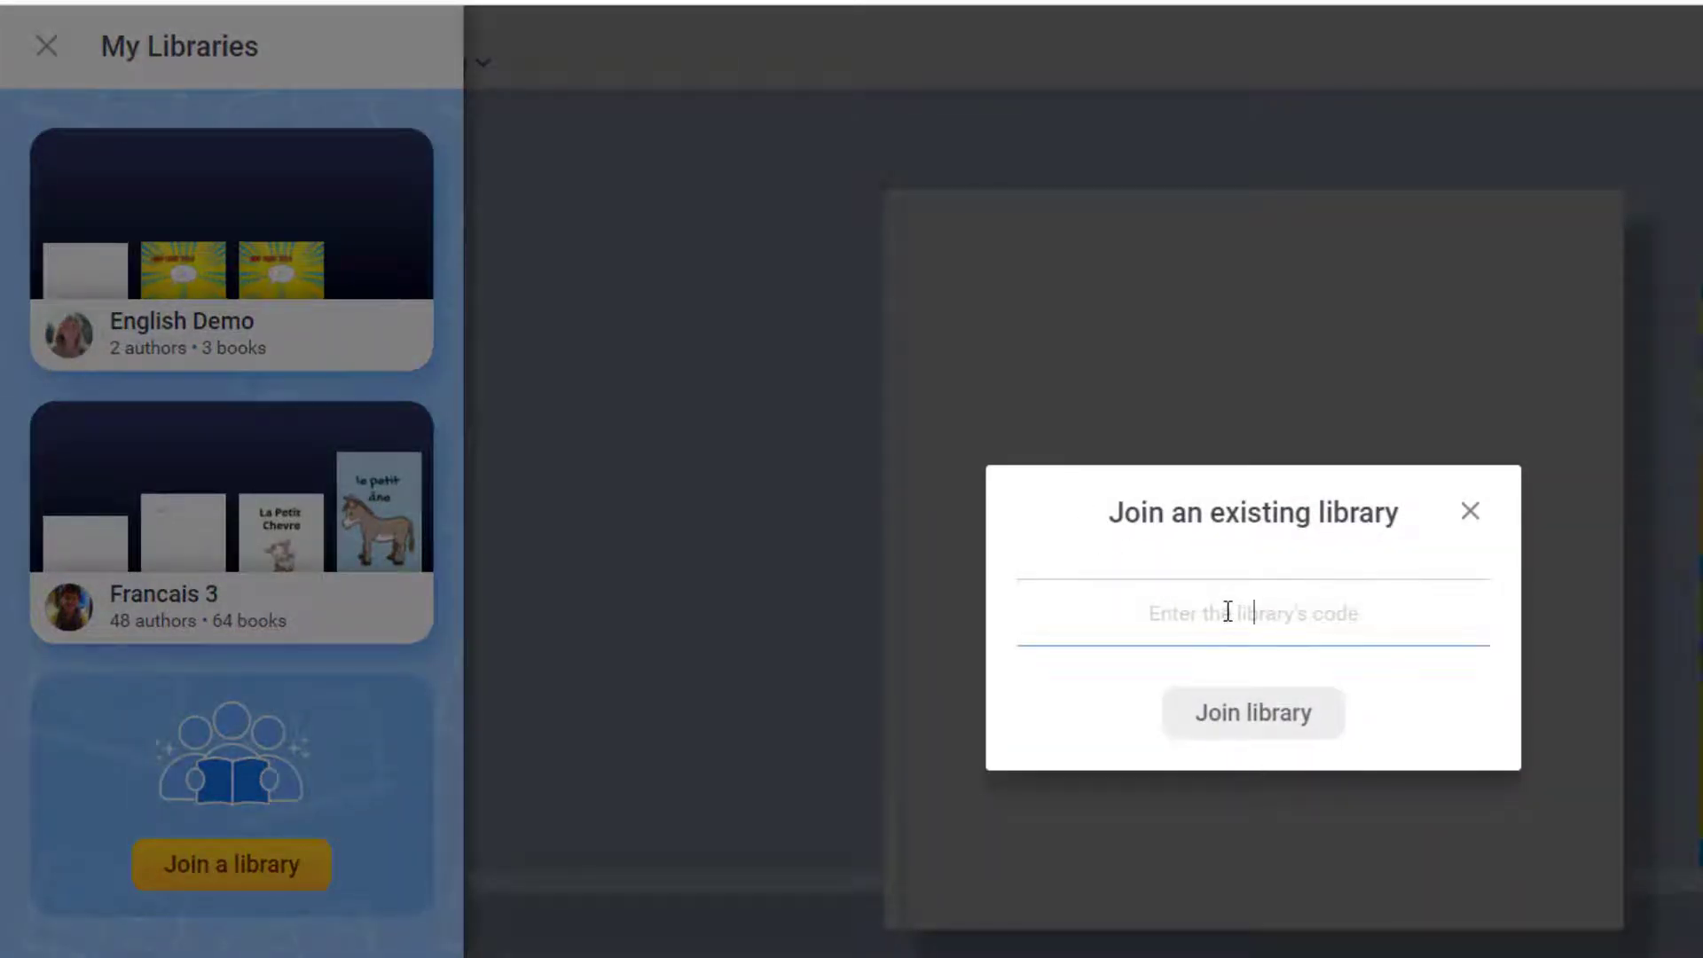
left_click(1275, 714)
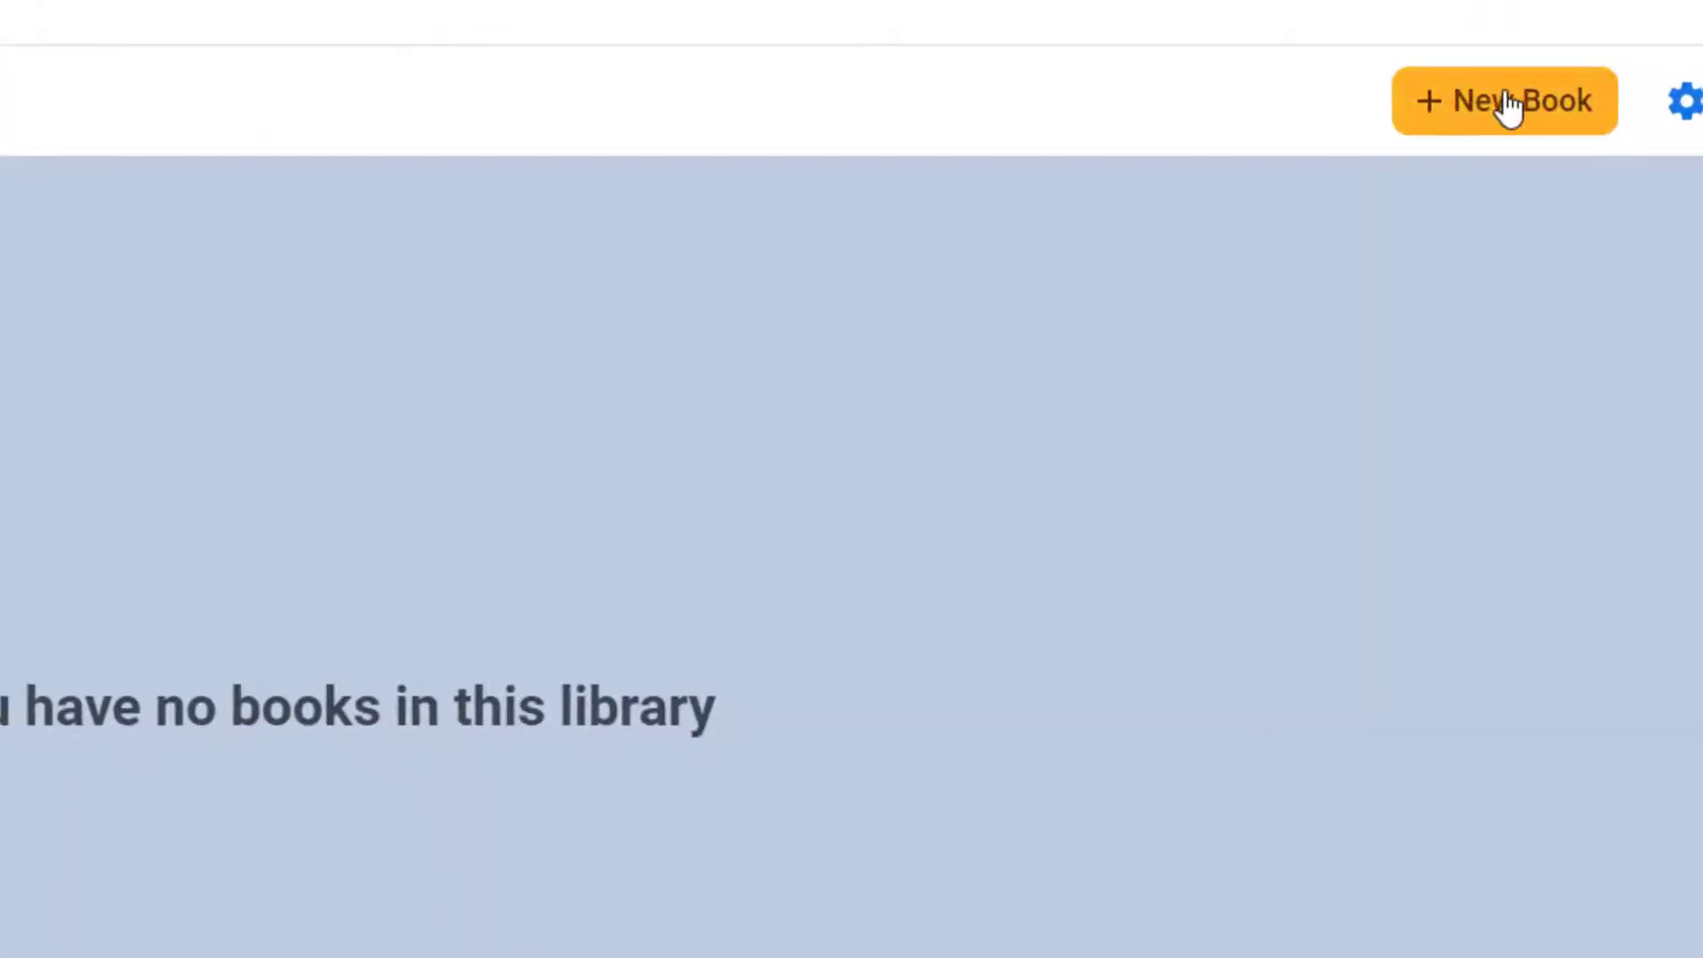
Create a new book with the Landscape 4:3 shape.
left_click(1505, 100)
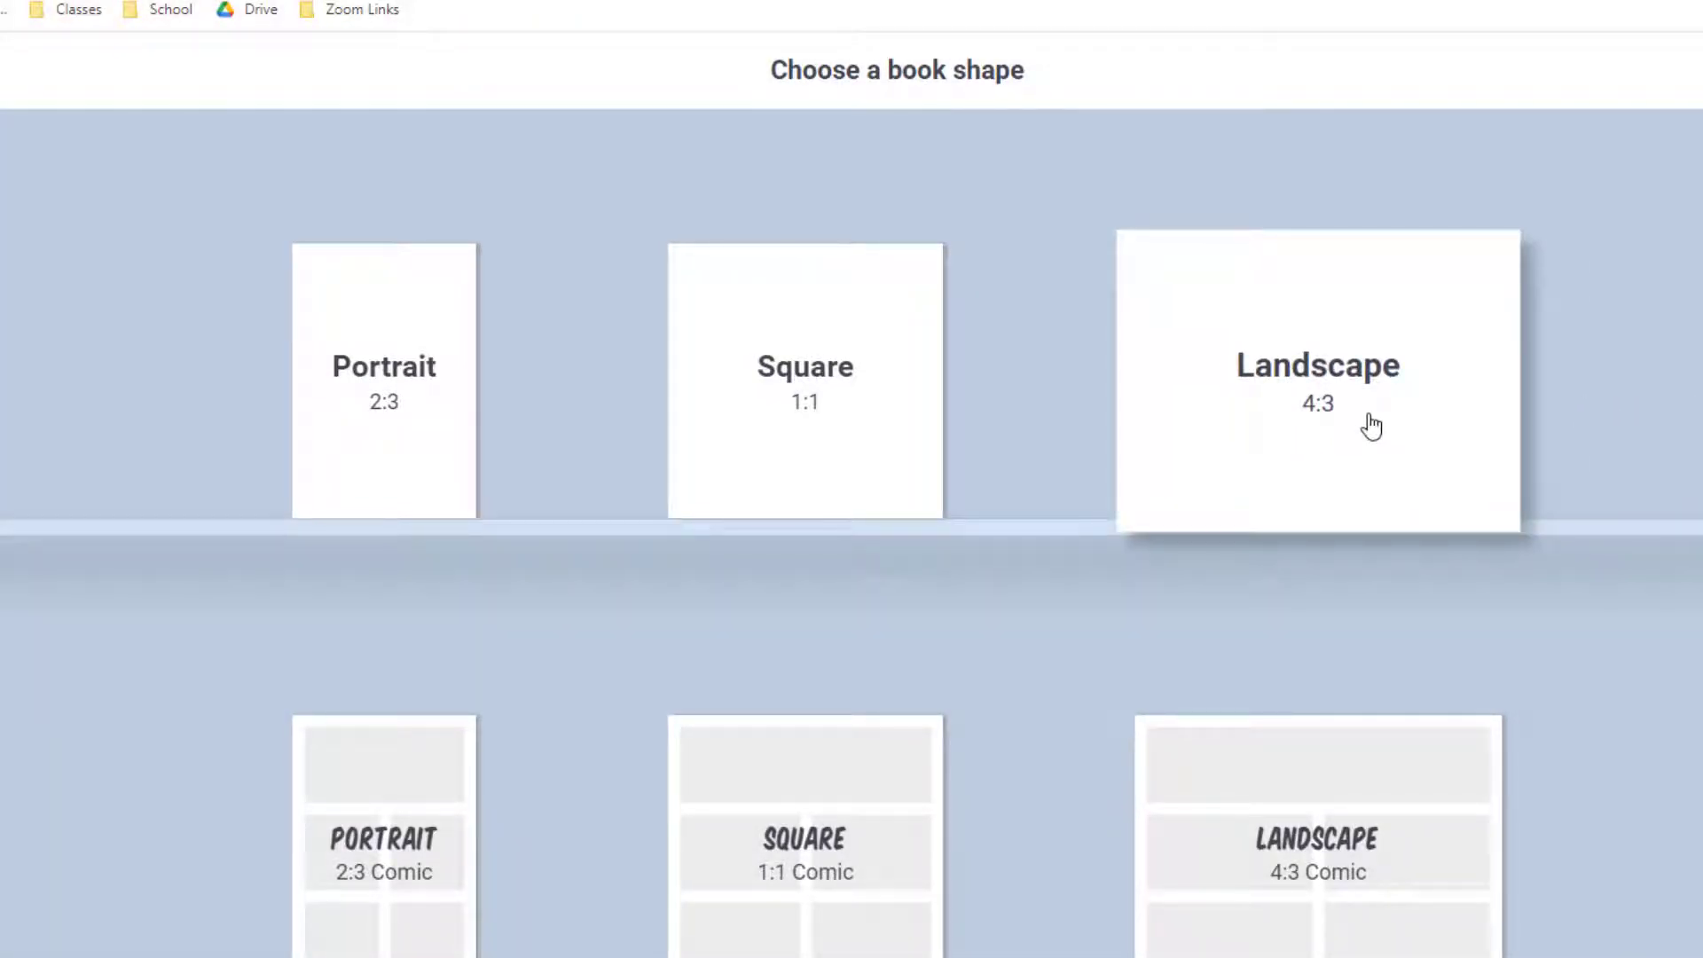
left_click(1371, 417)
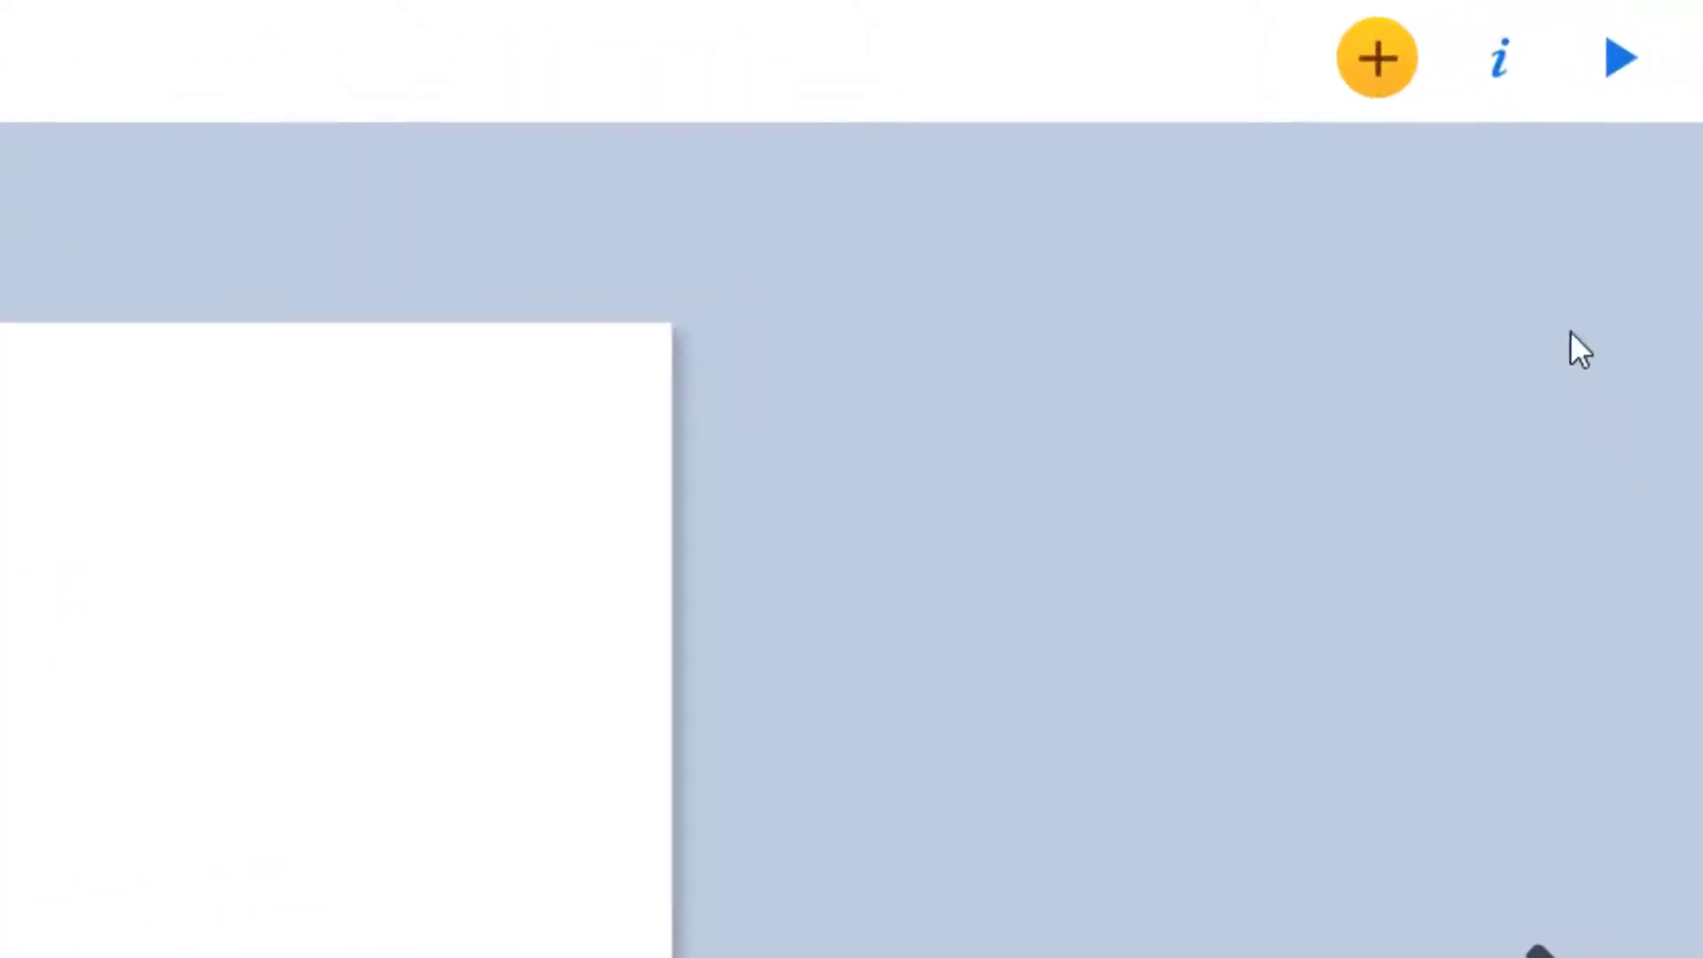
Try Coffee, starry-night and several textures, settling on a tan paper texture for the cover.
left_click(1499, 59)
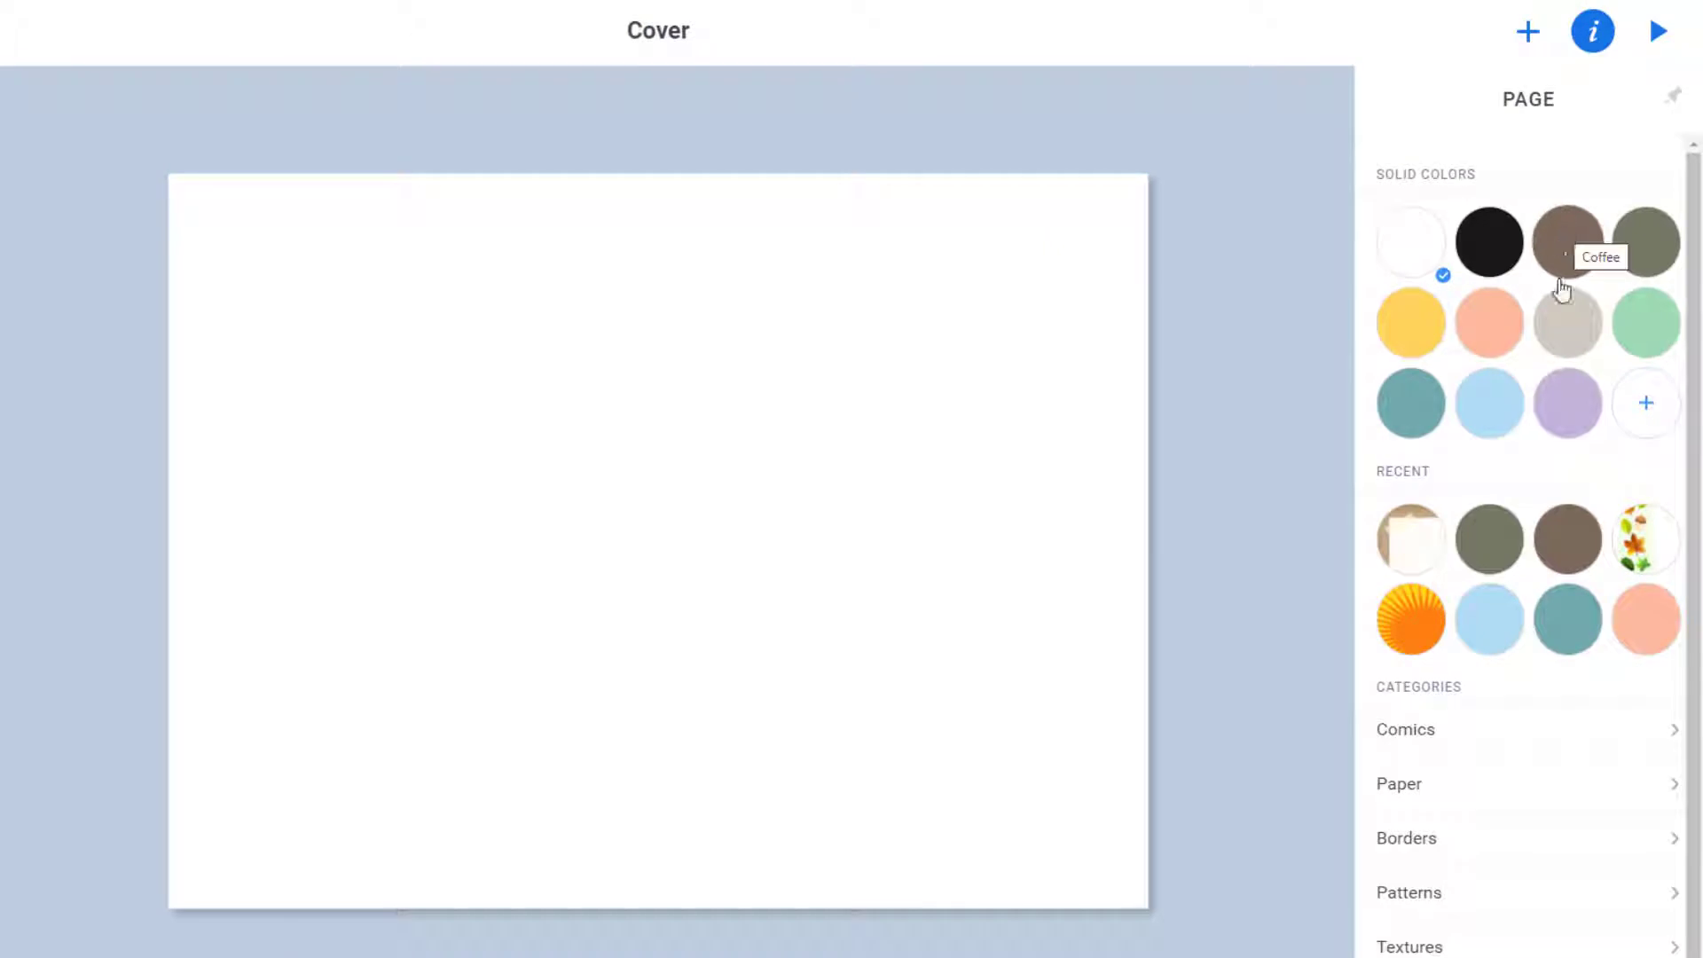
left_click(1568, 261)
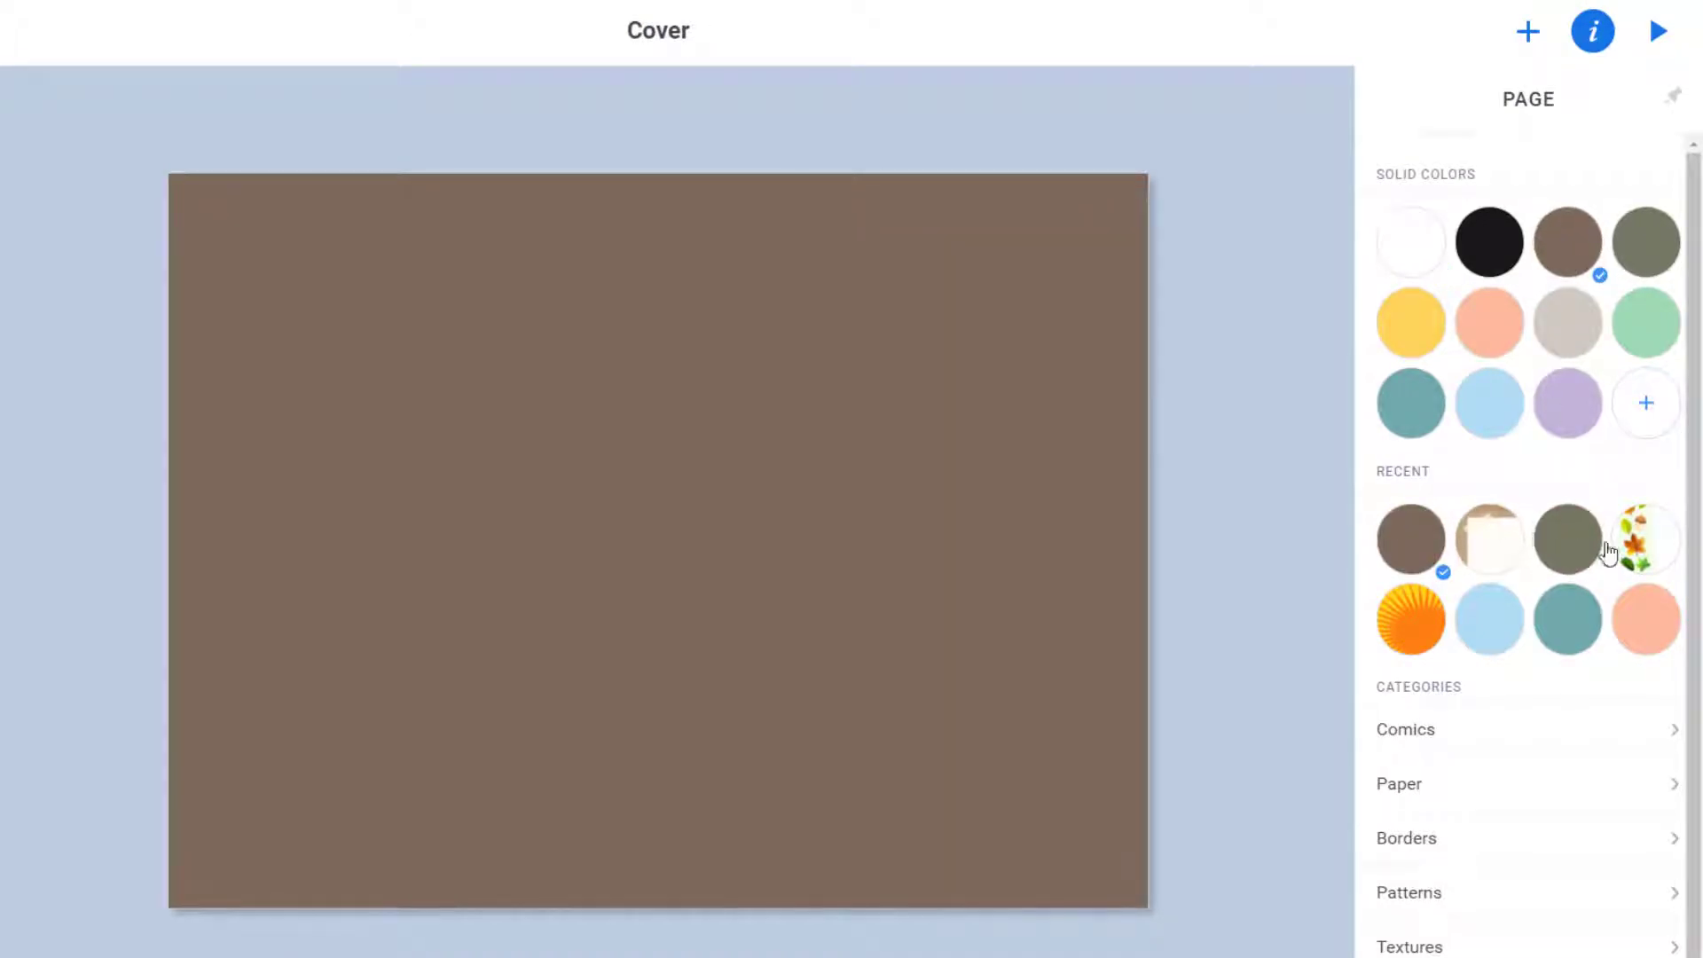
left_click(1452, 892)
left_click(1514, 718)
left_click(1397, 99)
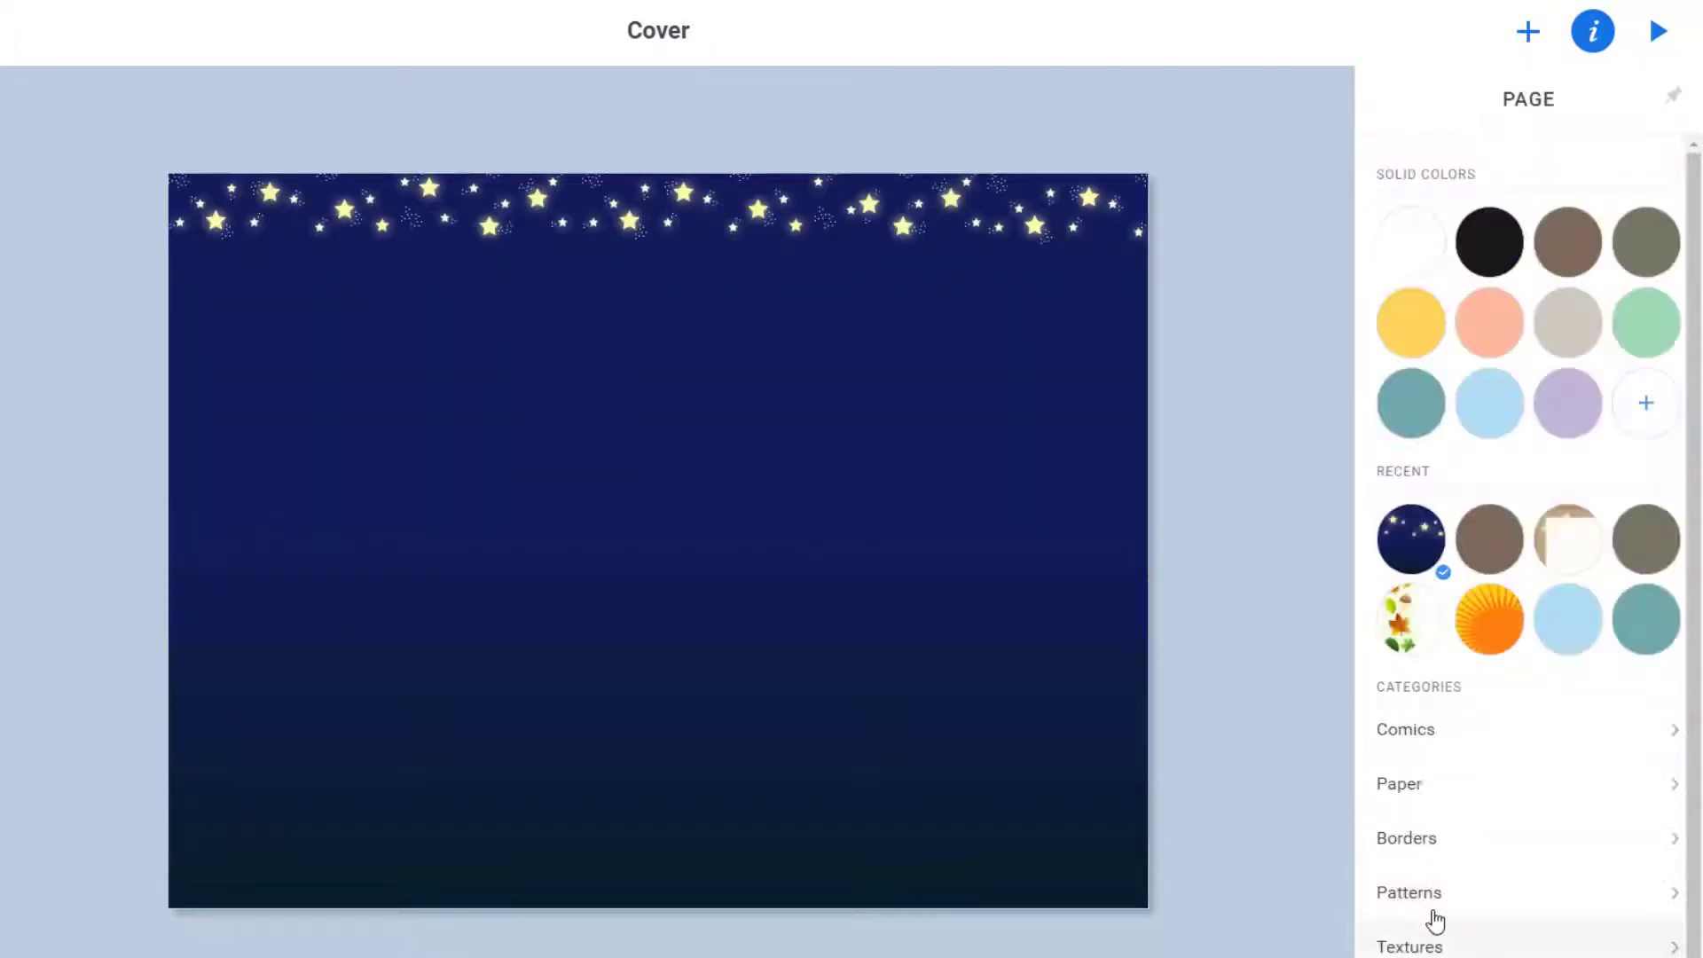
left_click(1434, 931)
left_click(1442, 397)
left_click(1533, 180)
left_click(1636, 506)
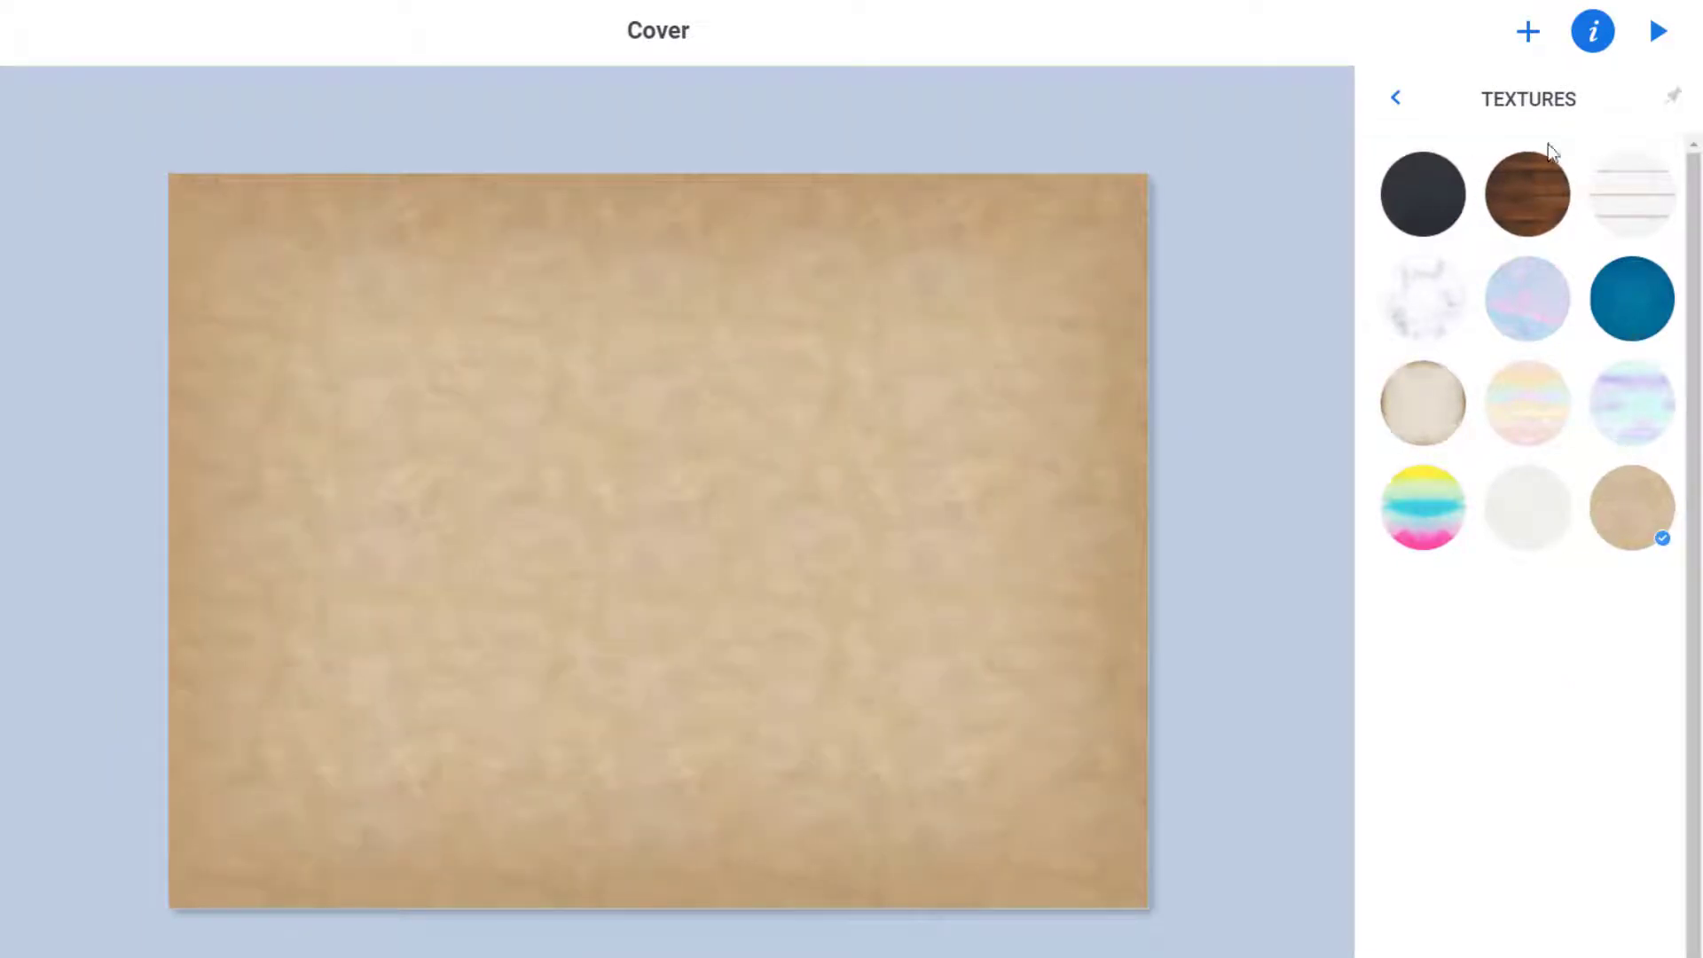
left_click(1396, 98)
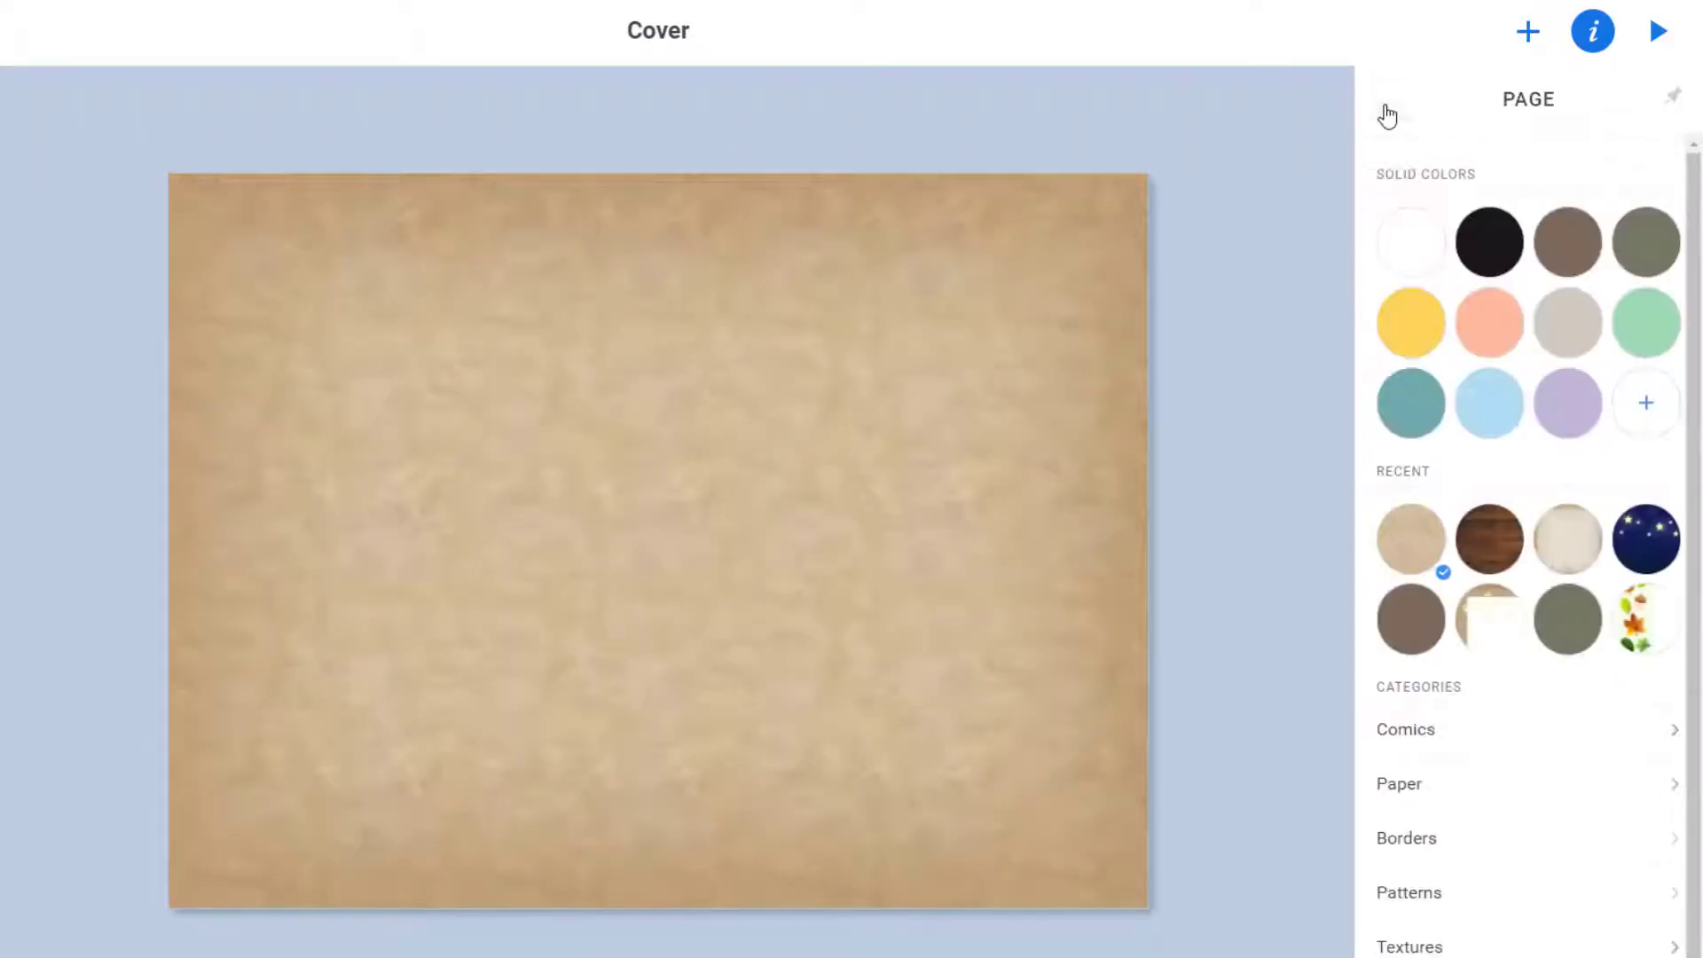
left_click(1529, 37)
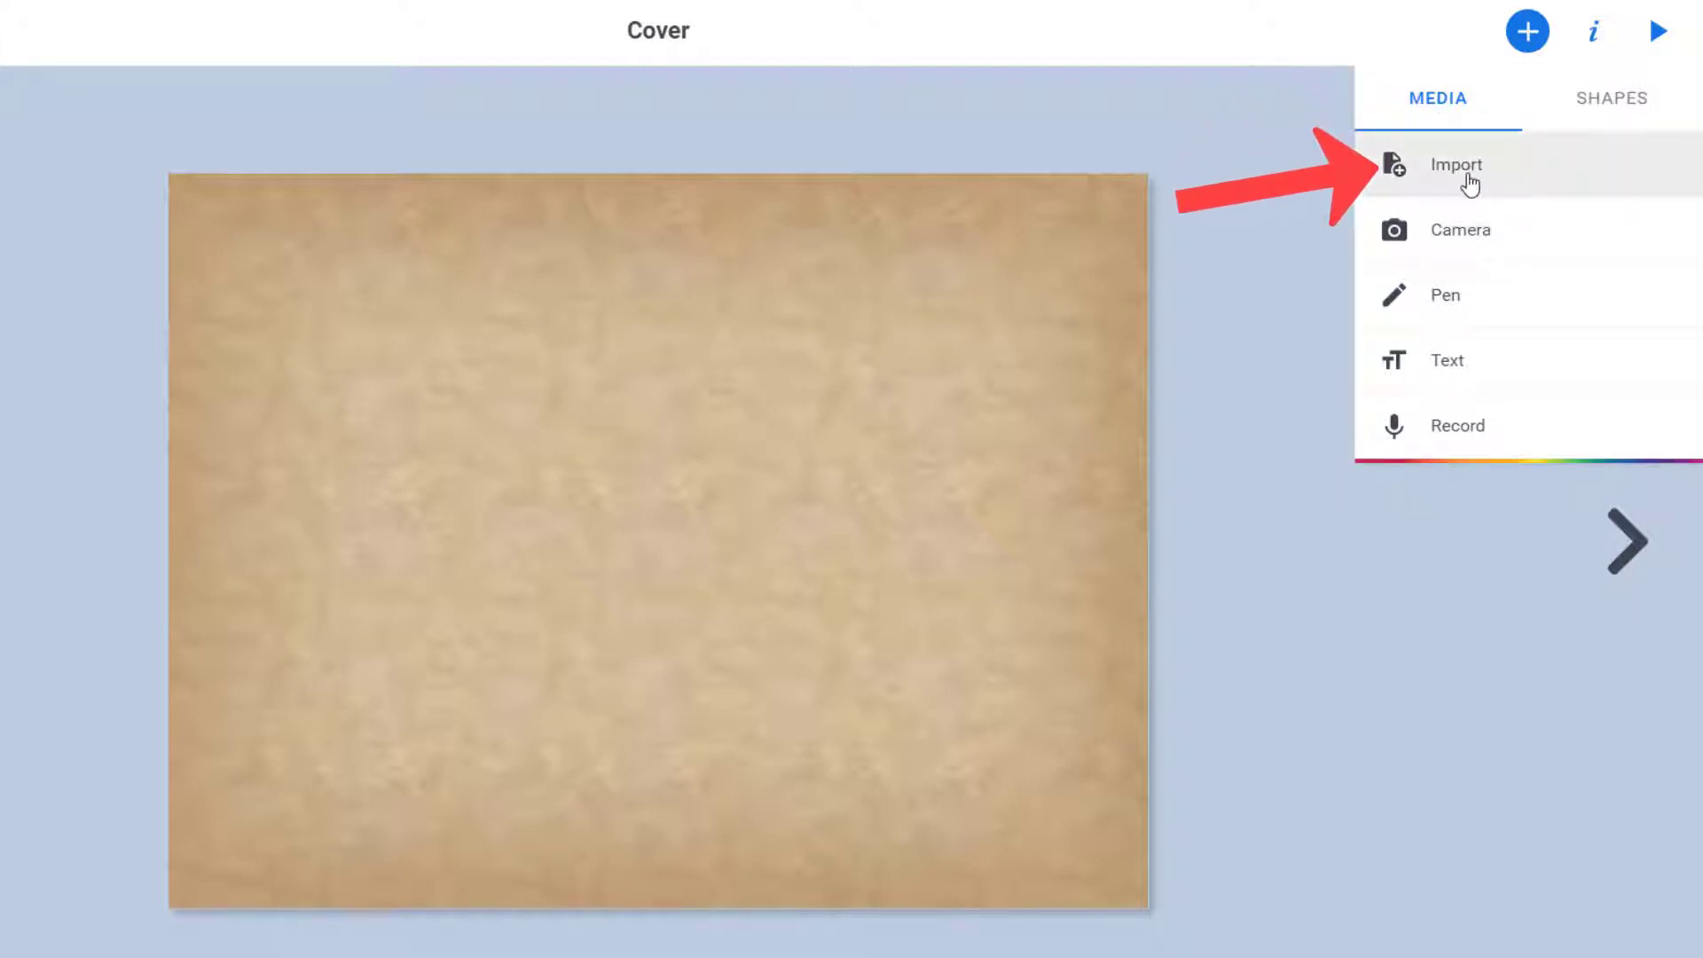
Import the cloudy hill landscape photo from a 'cameroon' image search and position it on the cover.
left_click(1468, 178)
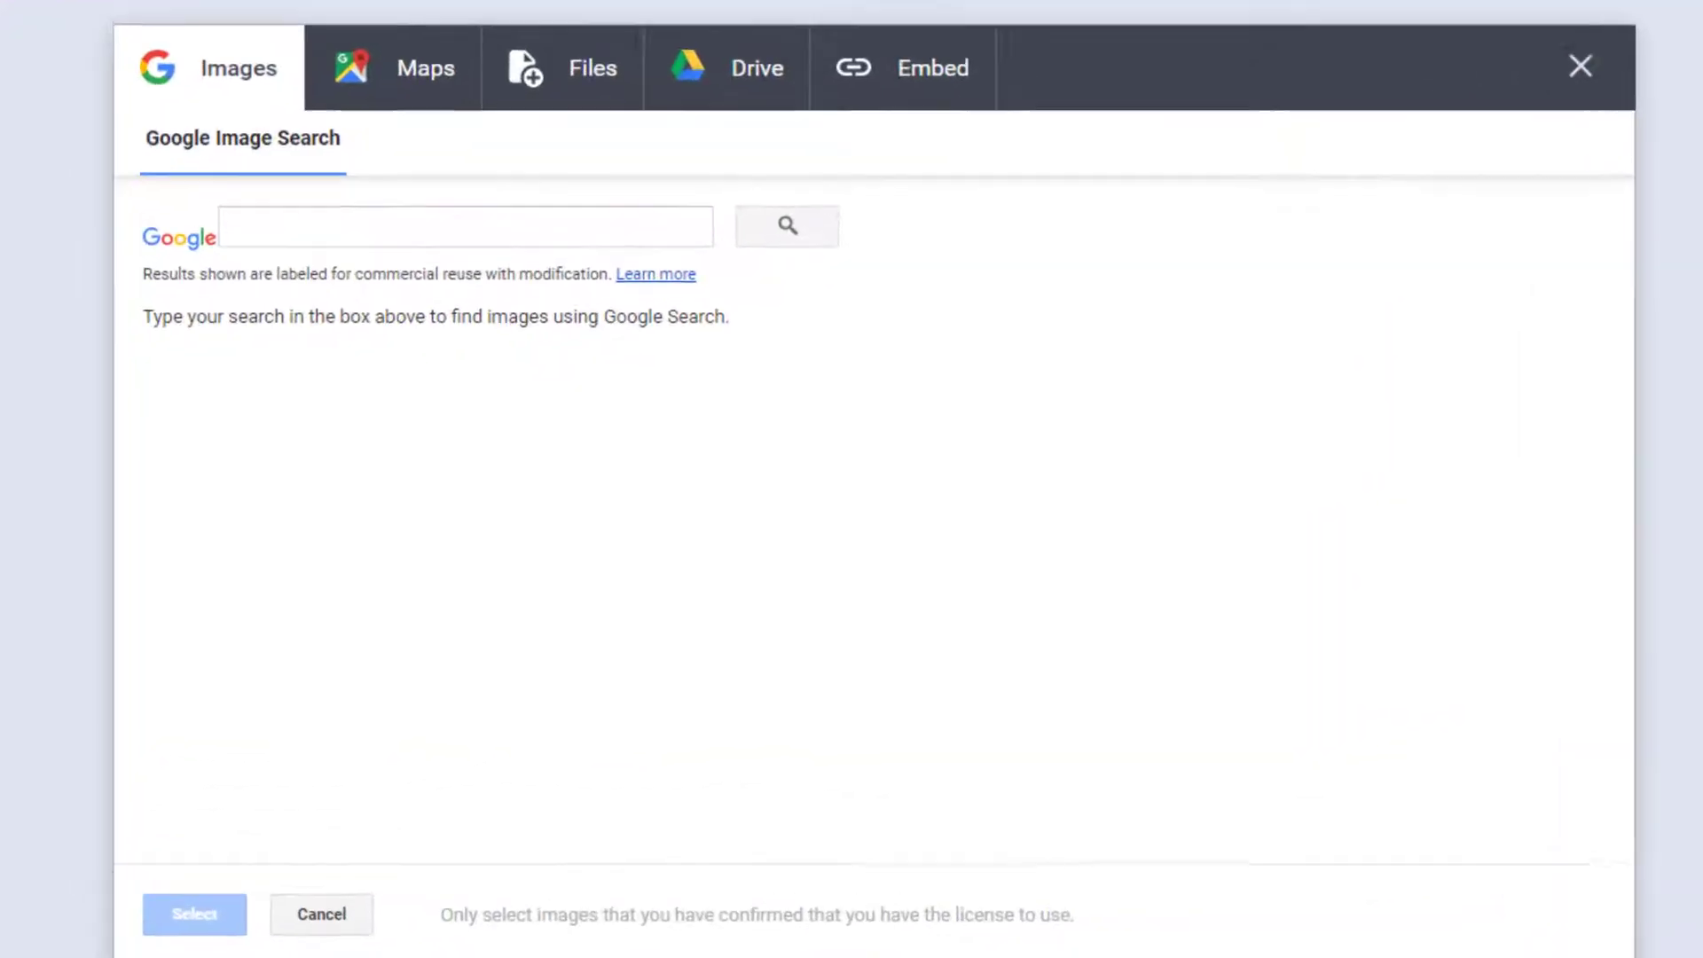
left_click(522, 222)
type("cameroon")
key("Return")
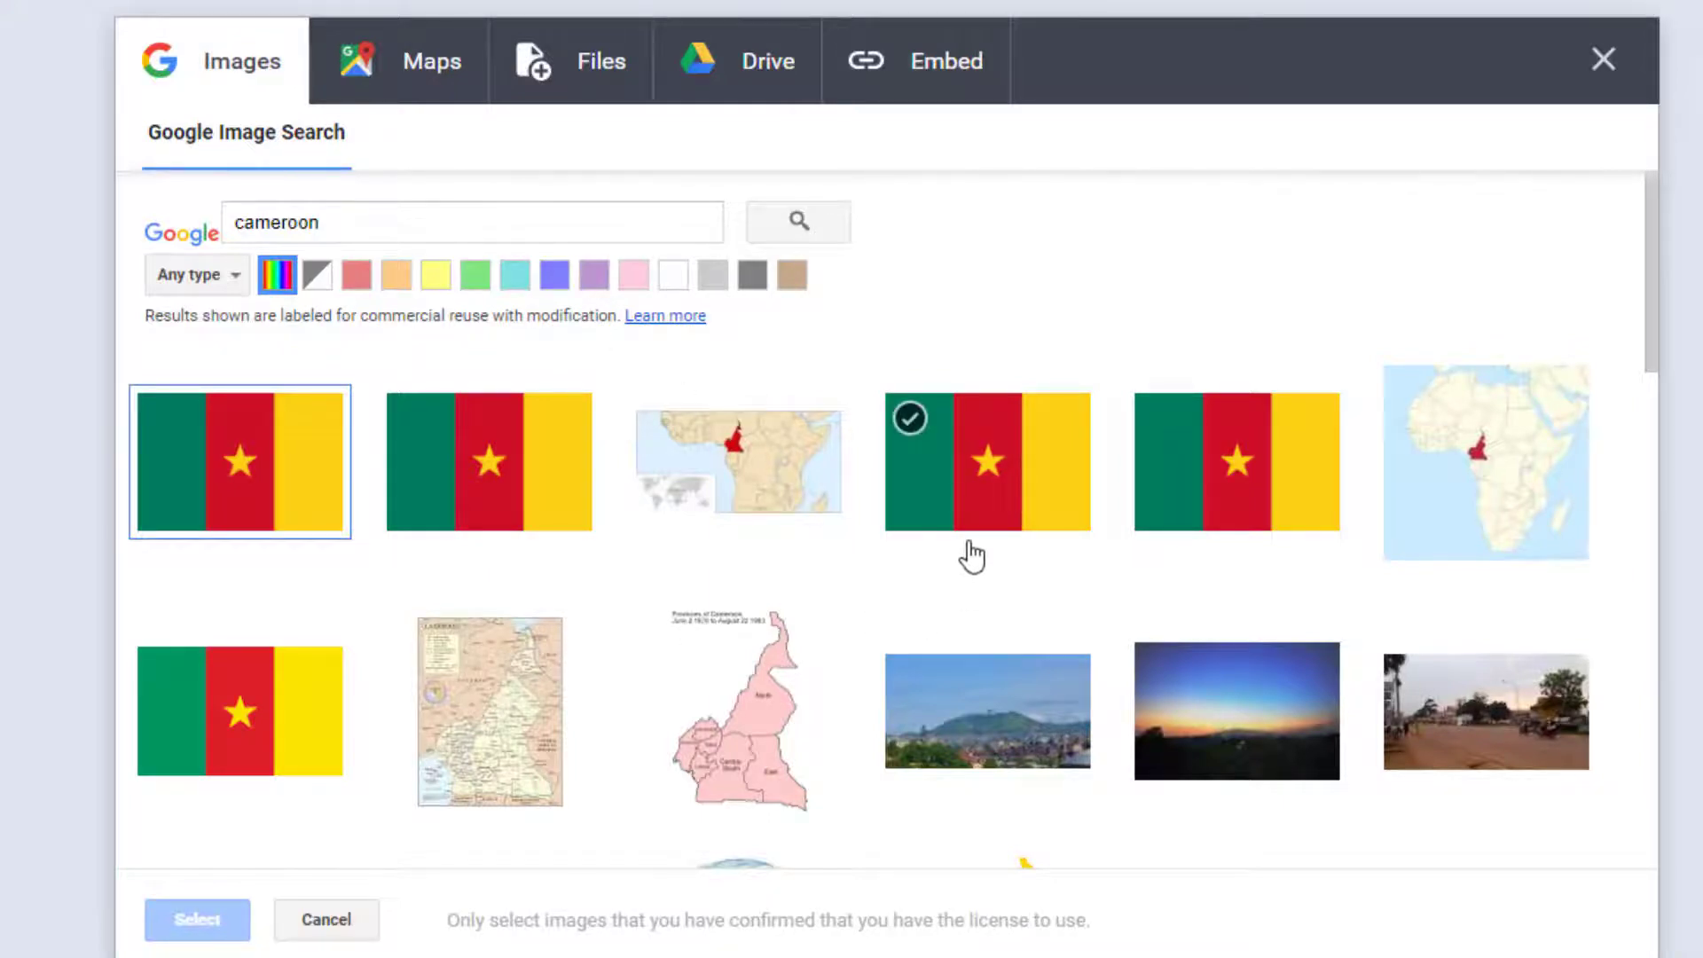
scroll(973, 556, "down", 5)
scroll(973, 552, "down", 3)
scroll(969, 551, "up", 4)
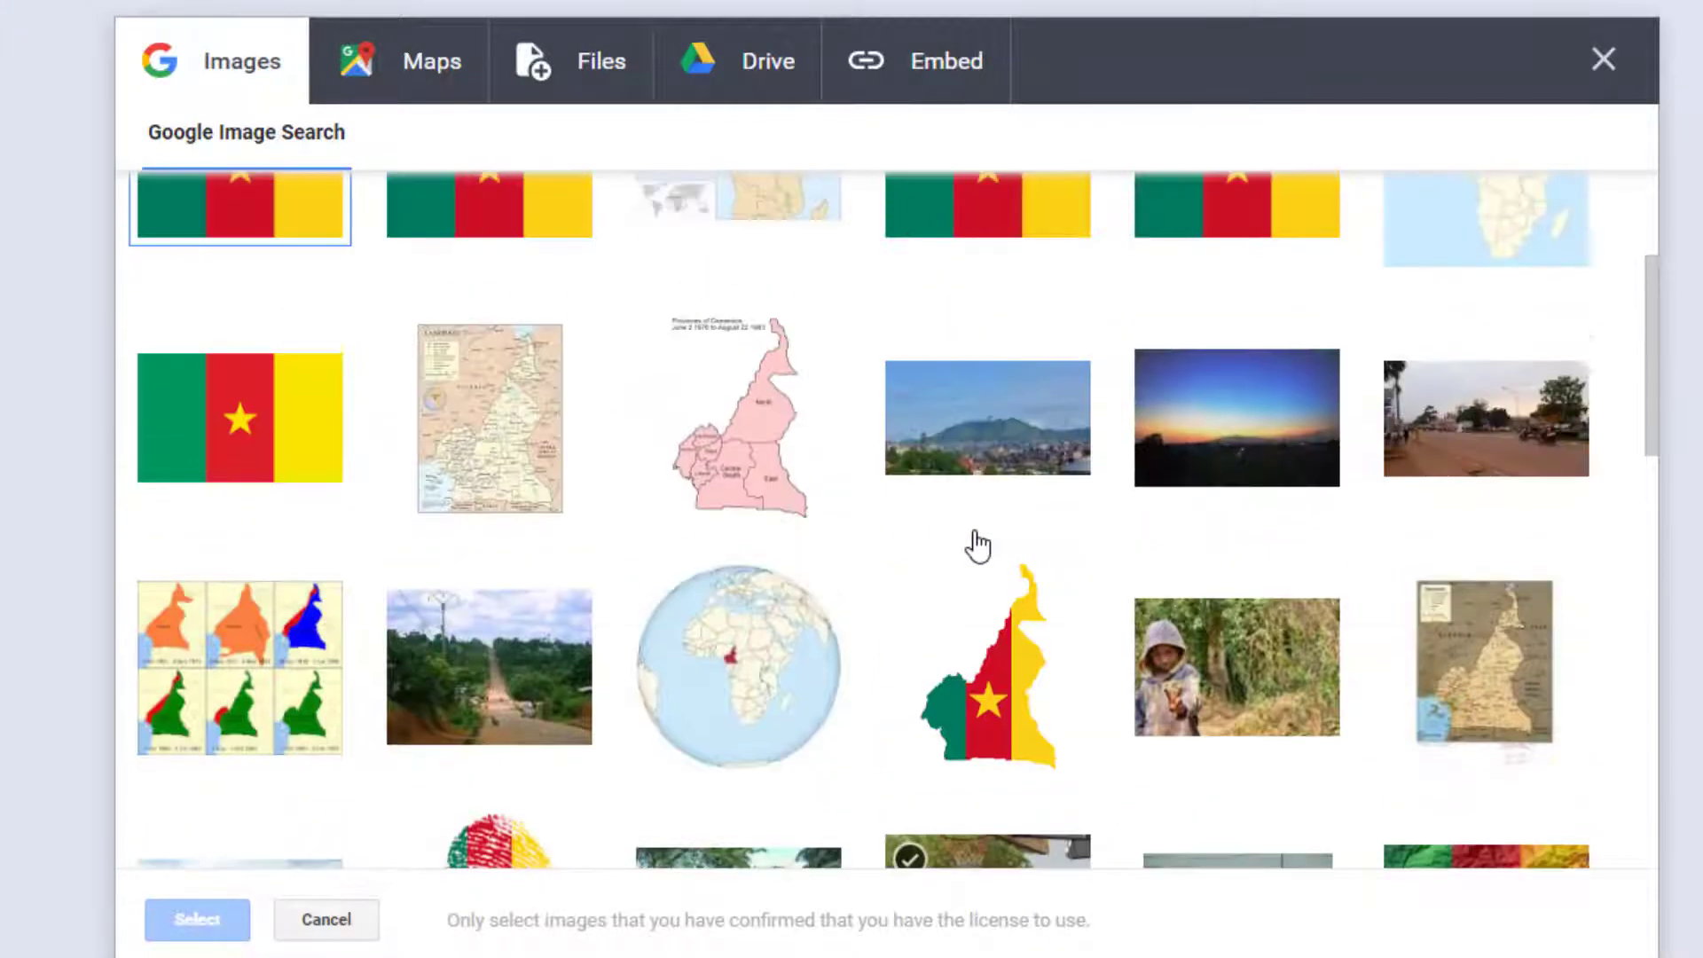
scroll(978, 546, "down", 11)
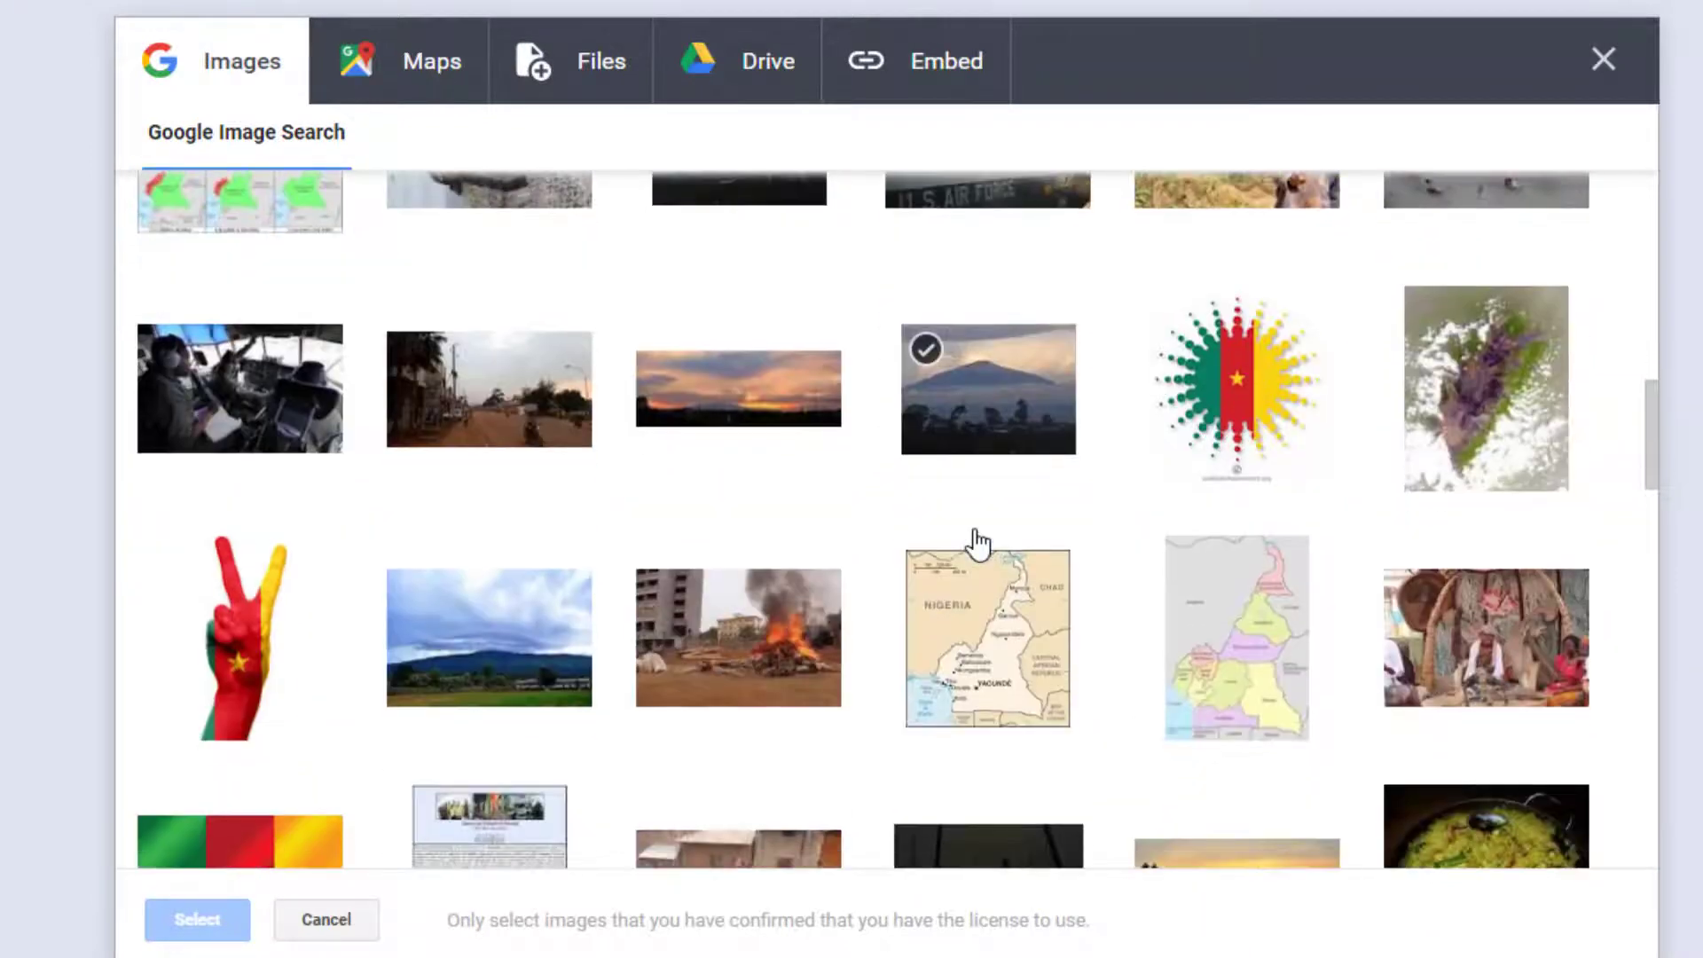
left_click(555, 657)
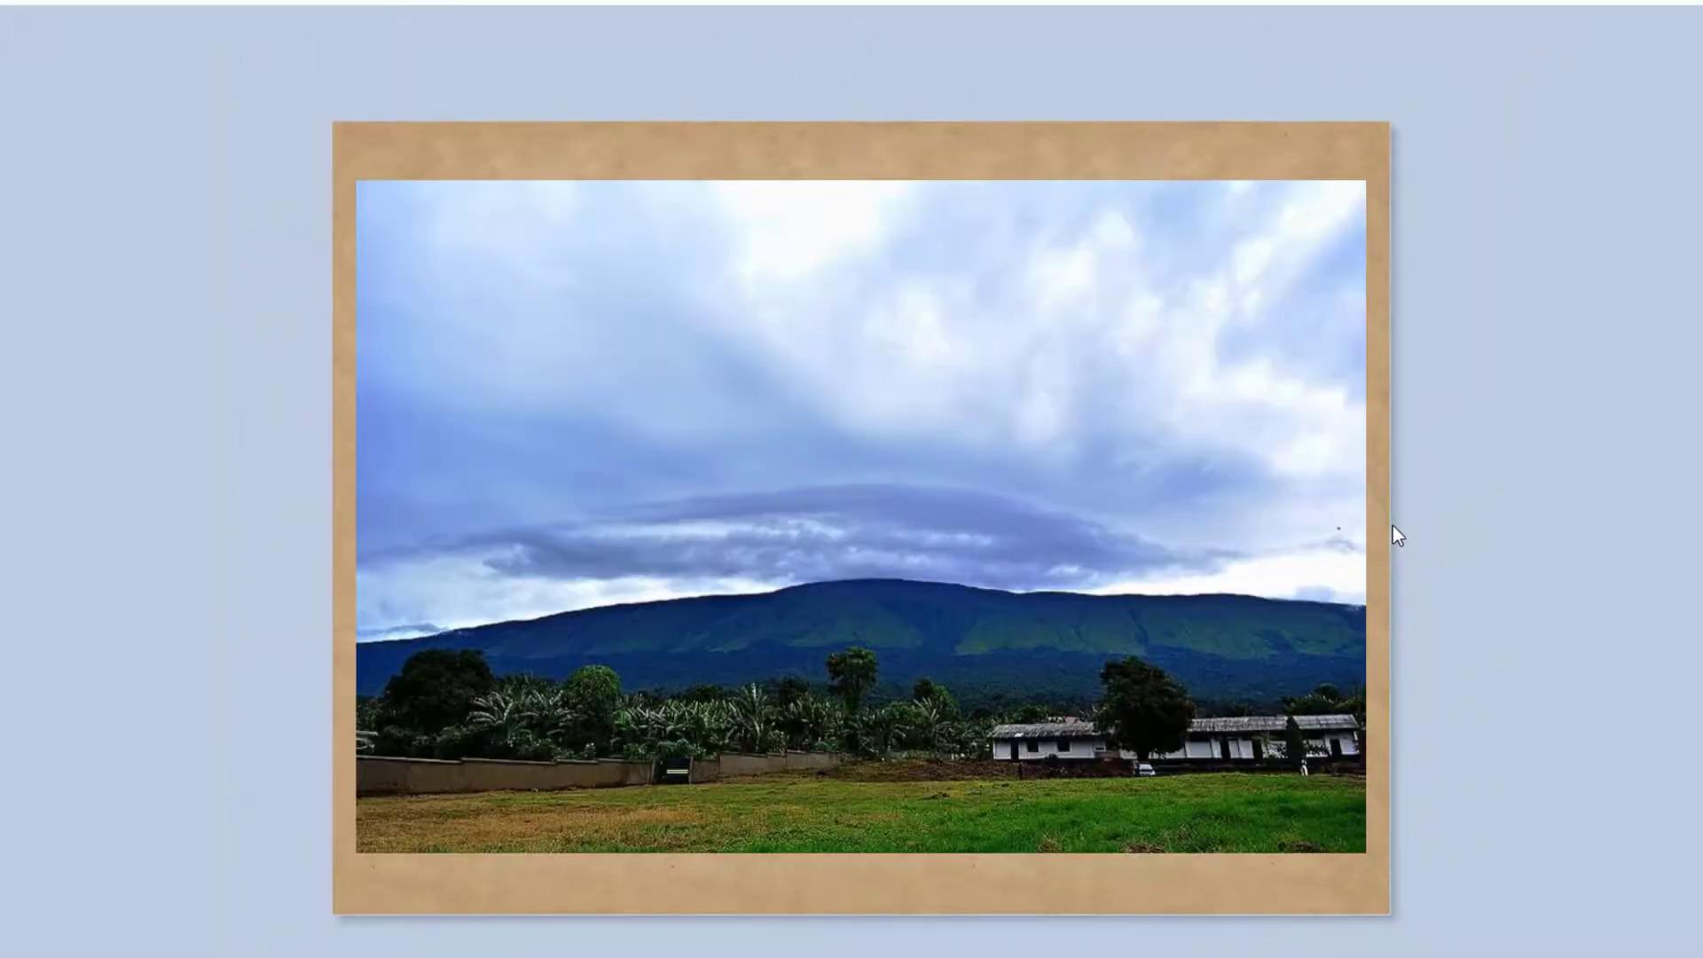
left_click_drag(755, 540, 753, 597)
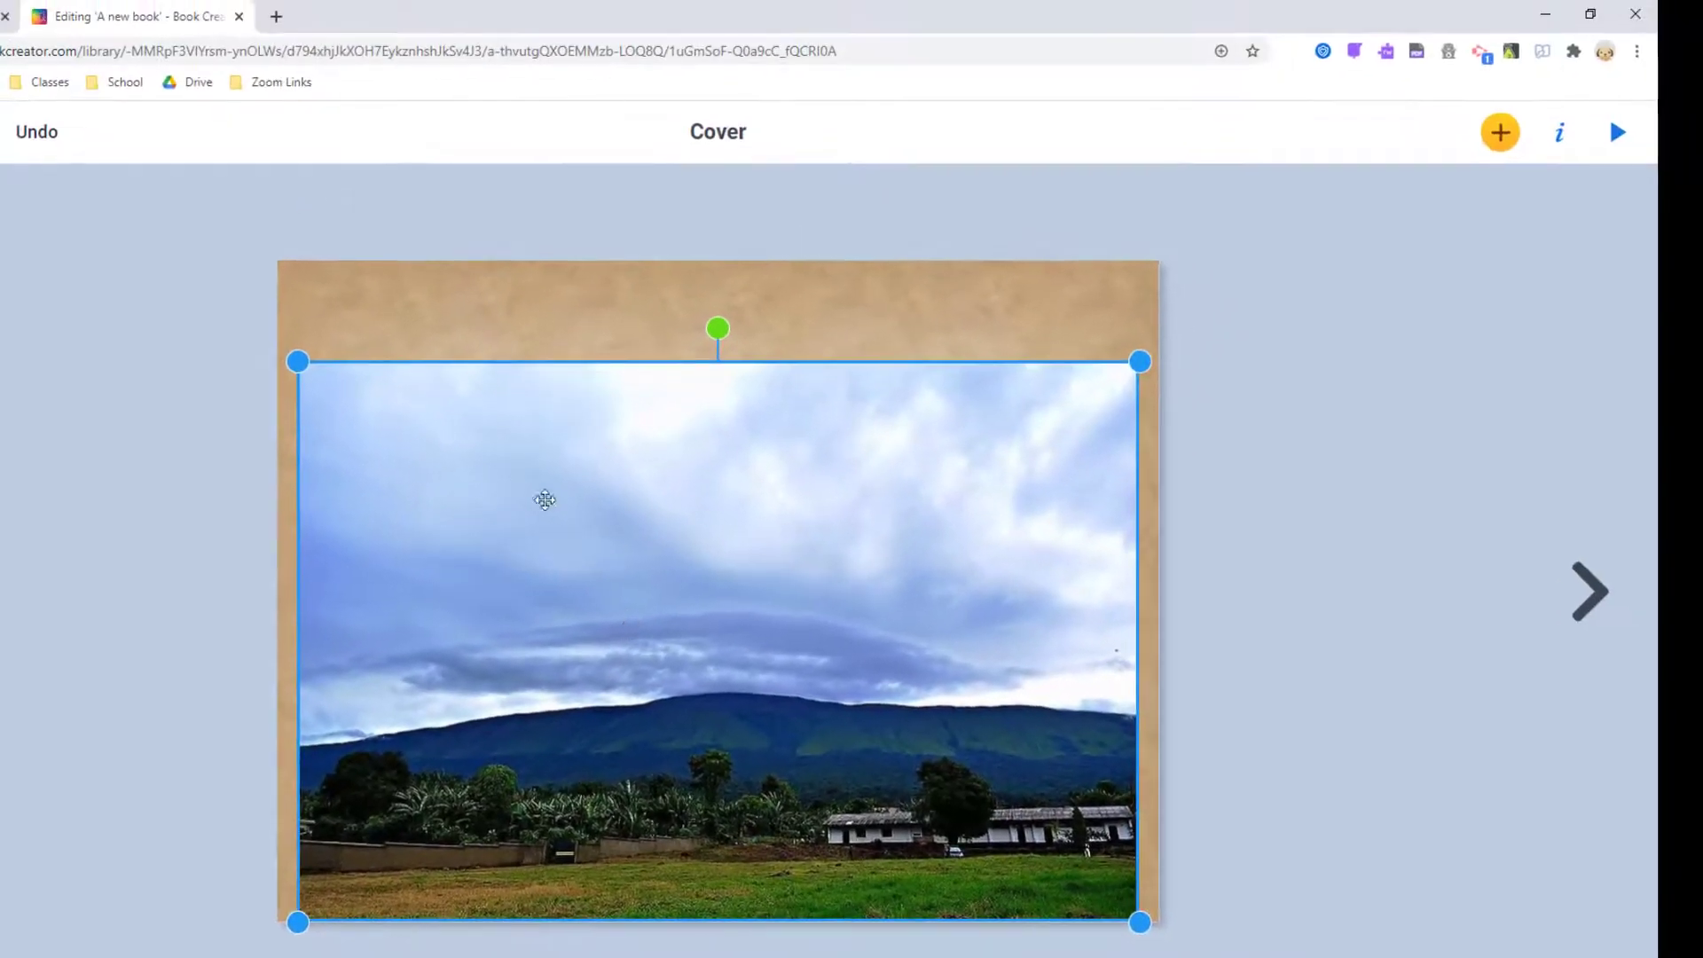
Search the web for 'cameroon' in a new browser tab.
left_click(274, 16)
type("cameroon")
key("Return")
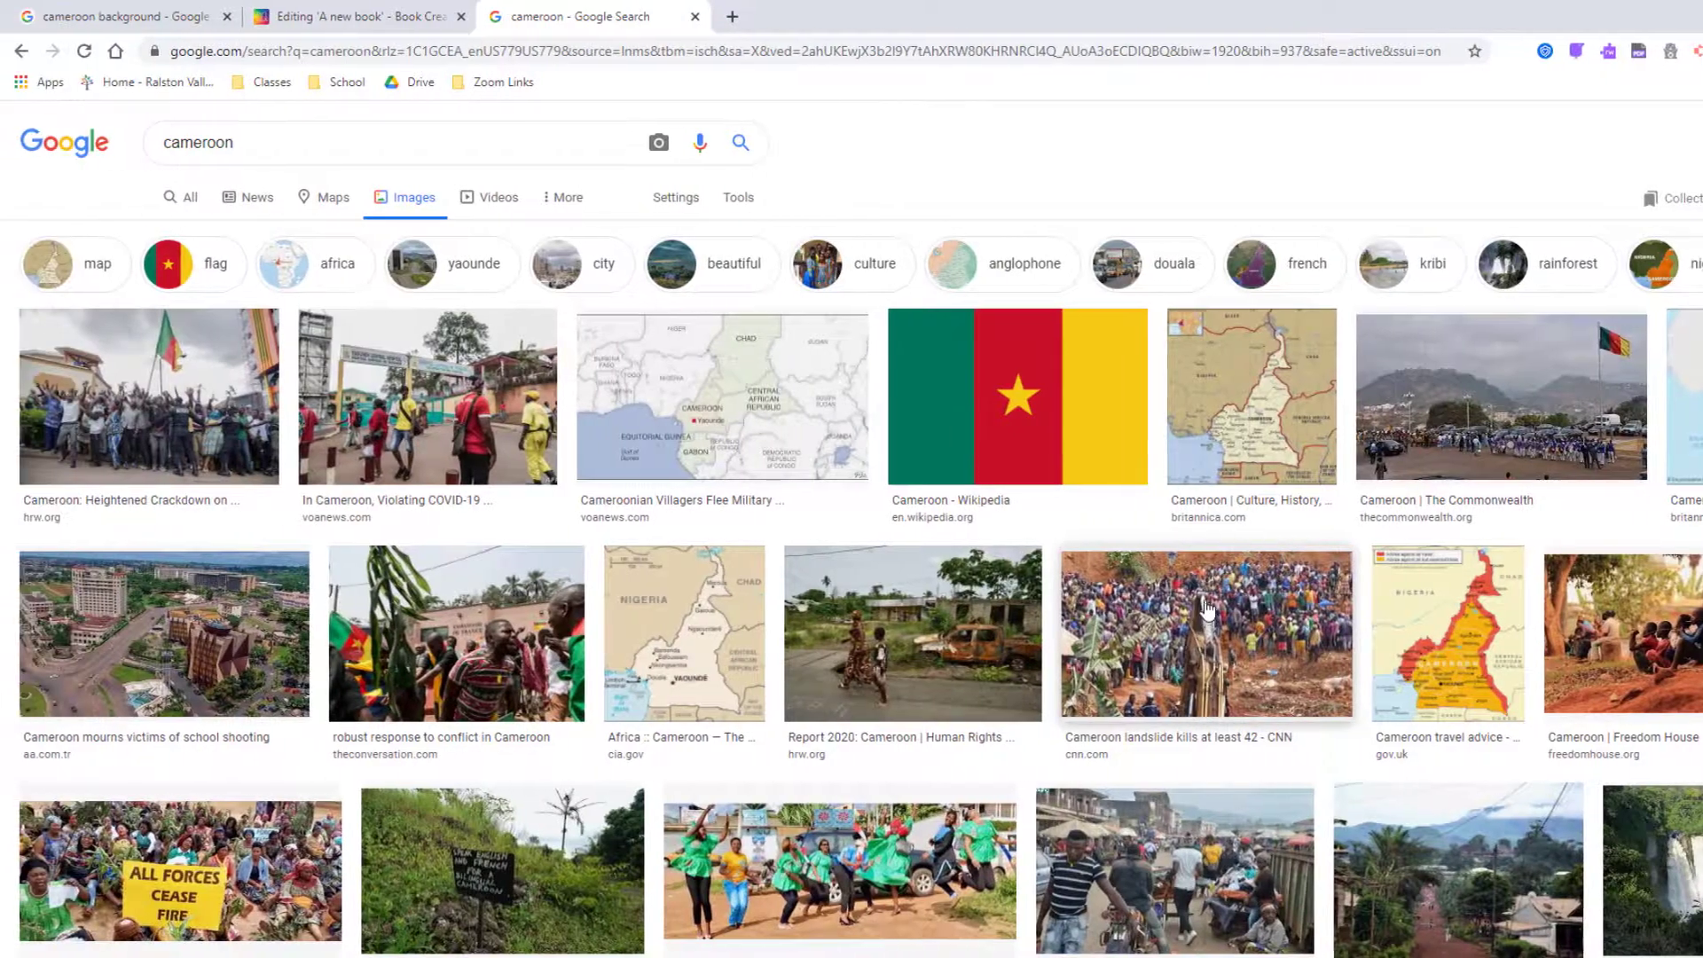
Preview the green hillside photo in the Cameroon results and drag it toward the book.
scroll(989, 612, "down", 12)
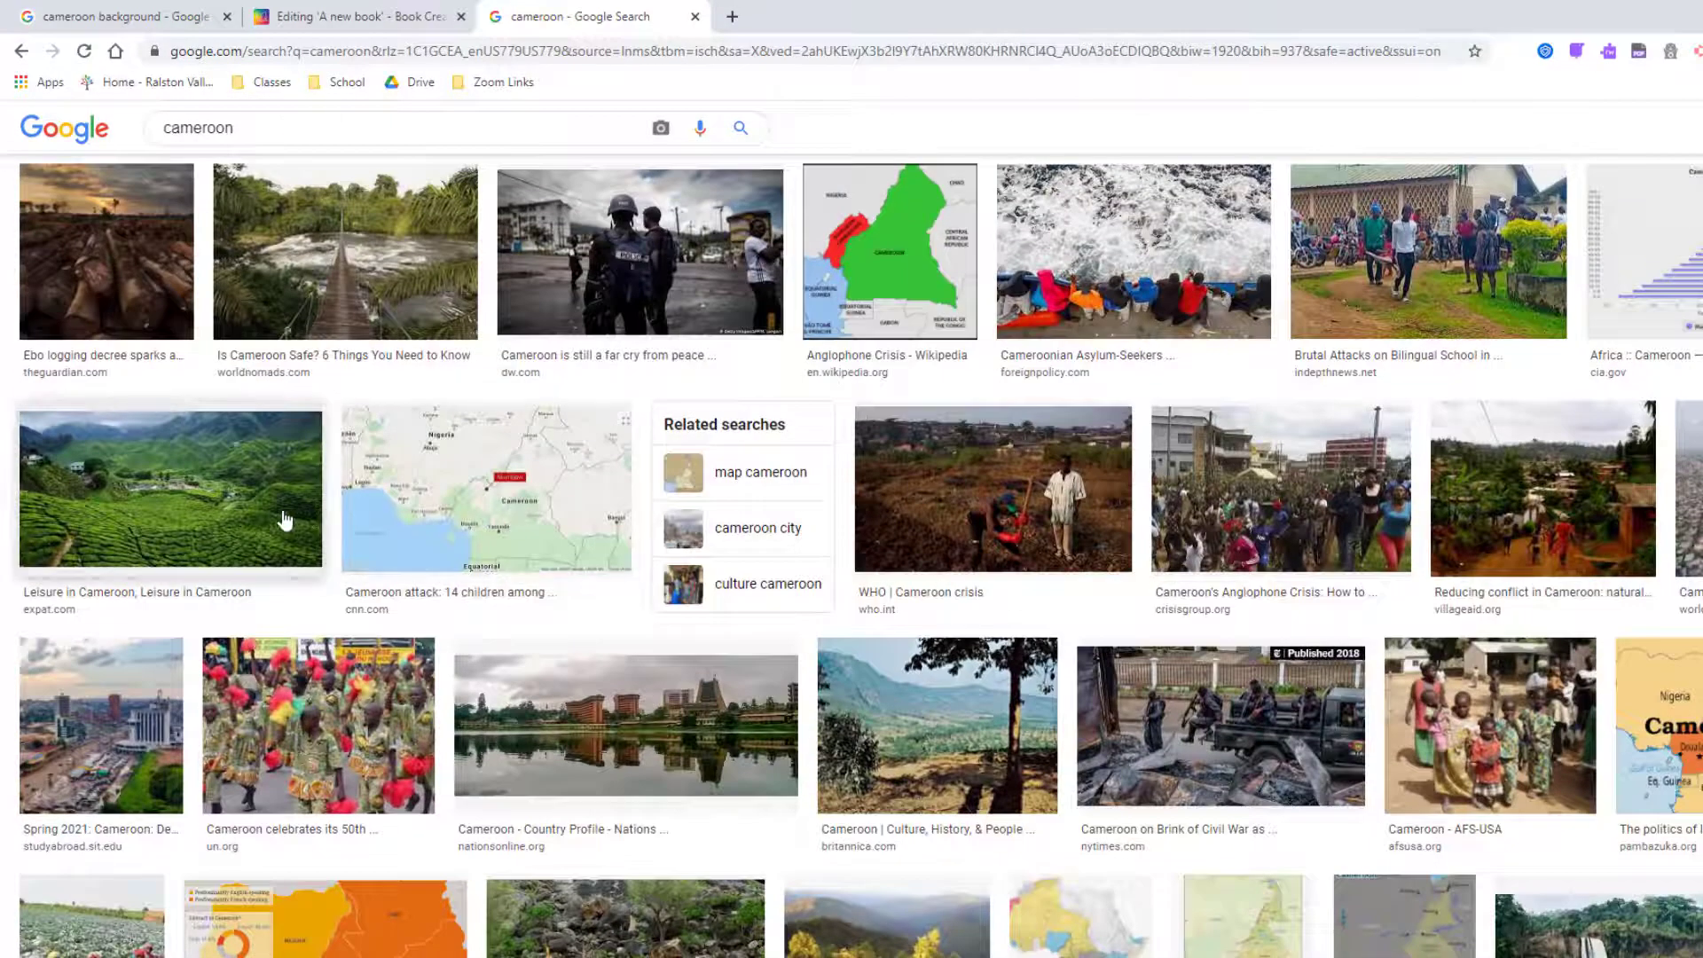
left_click(260, 513)
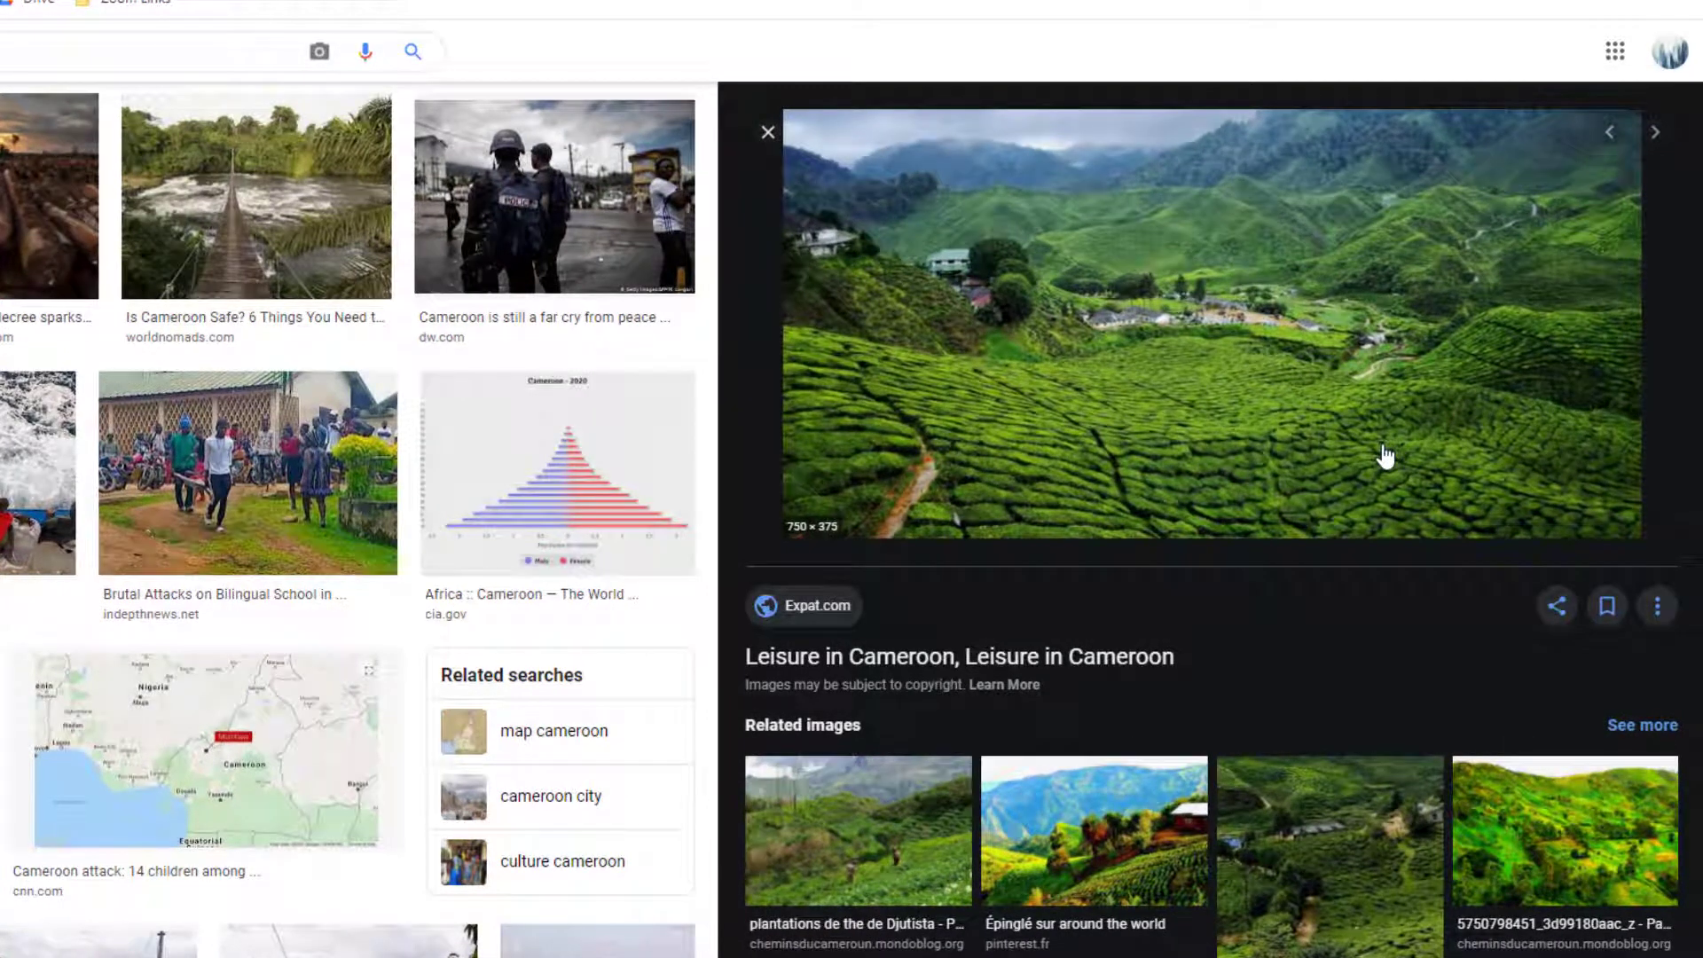
left_click(1145, 844)
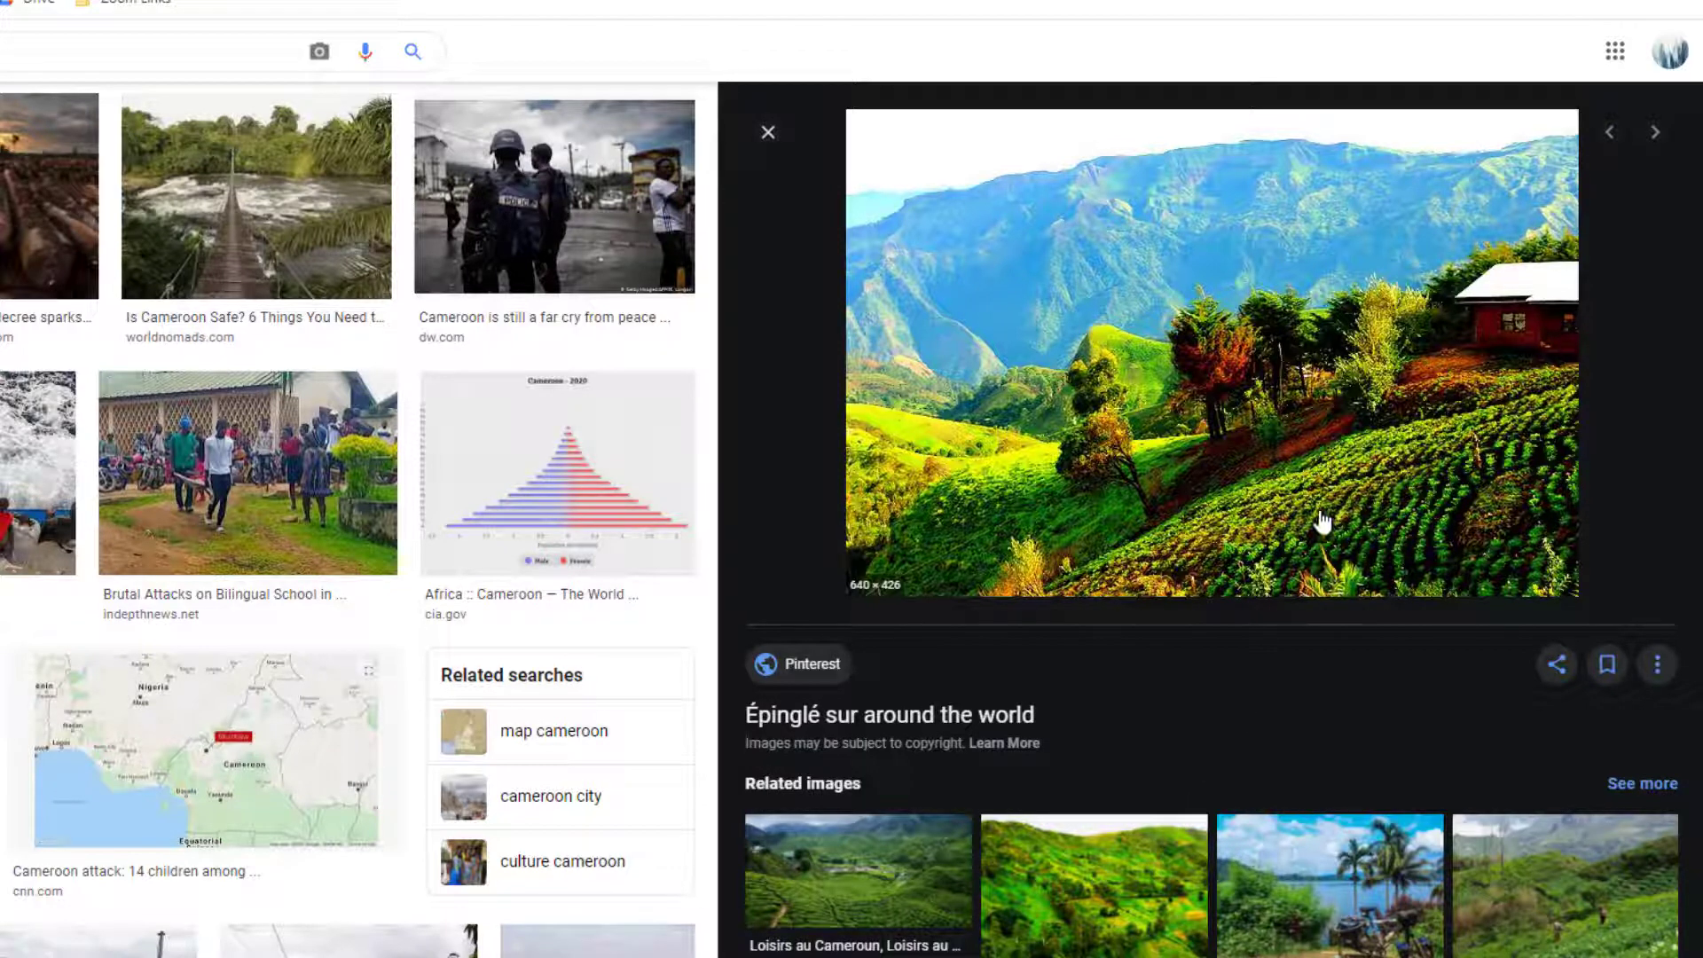
left_click_drag(1321, 521, 675, 34)
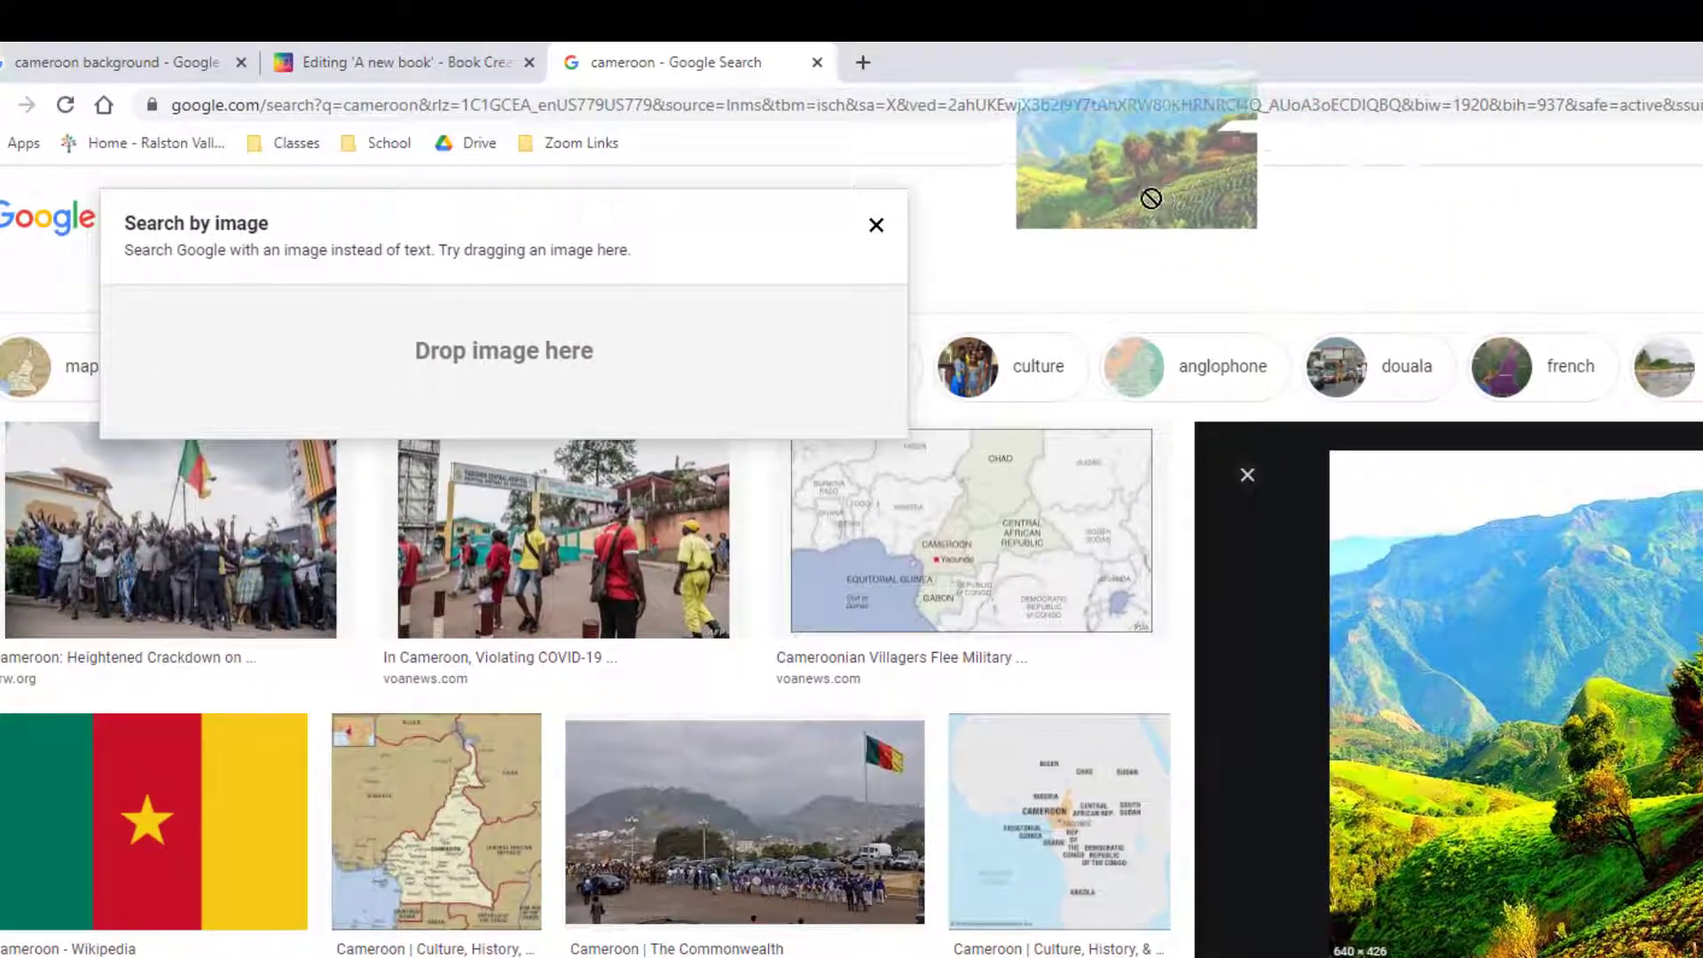
left_click_drag(1150, 198, 490, 302)
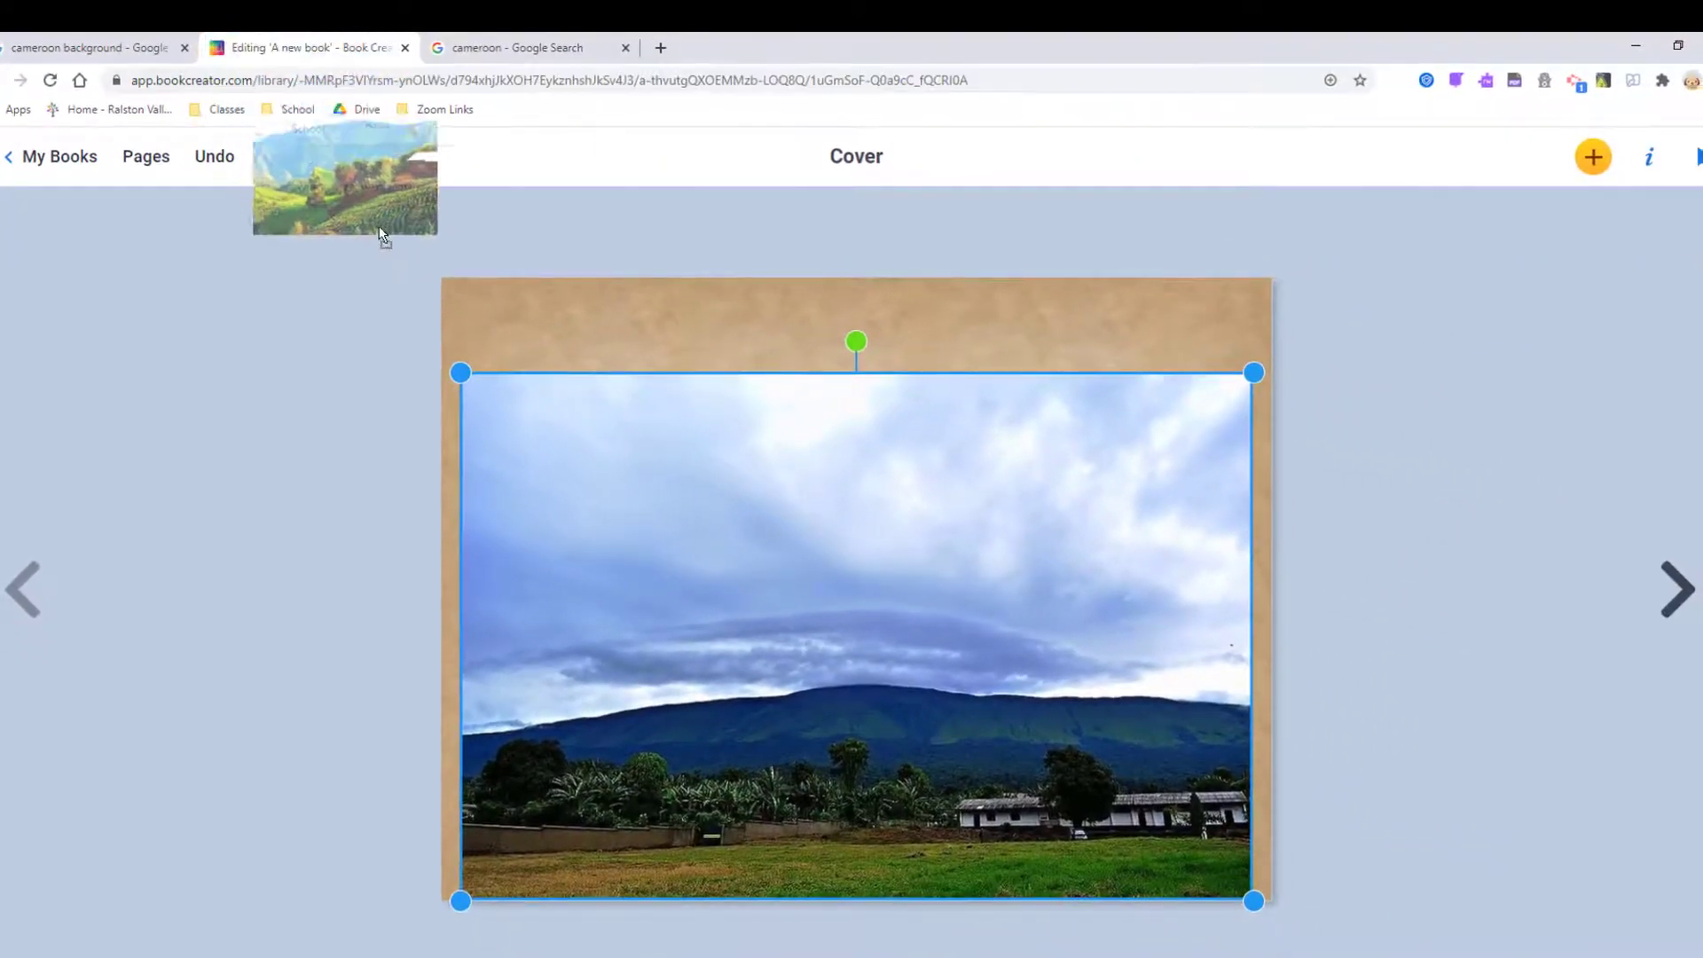
Replace the cloudy cover photo with the mountain photo, enlarged to span the page width.
left_click_drag(381, 234, 765, 572)
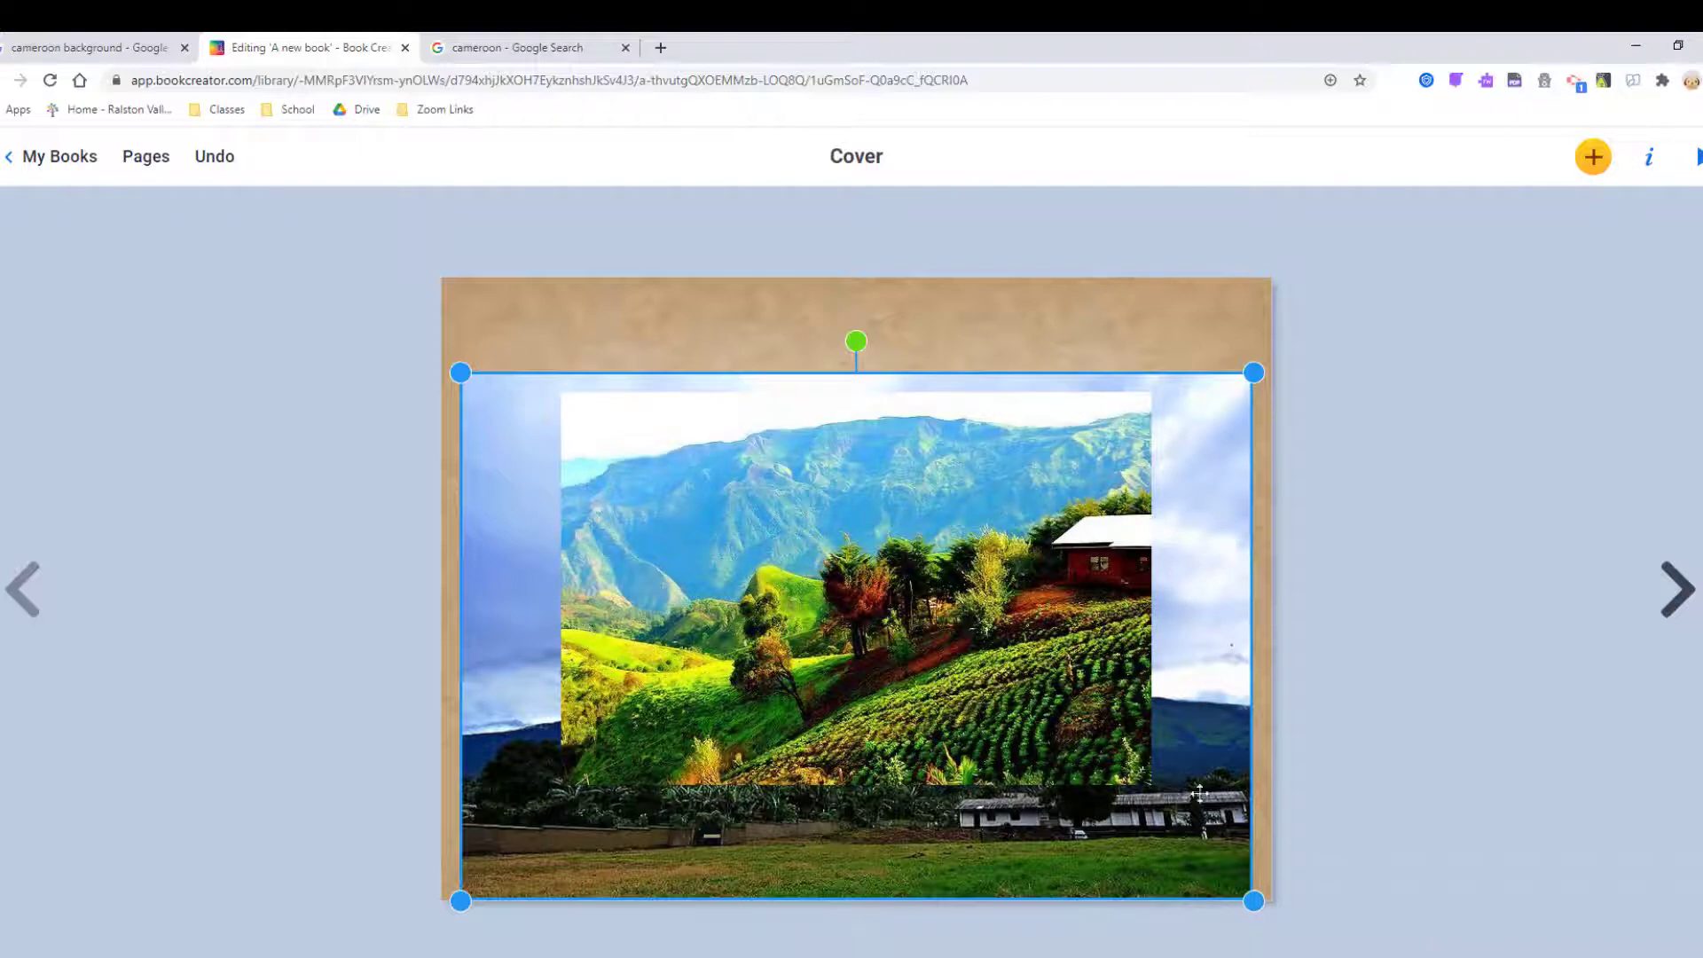
key("Delete")
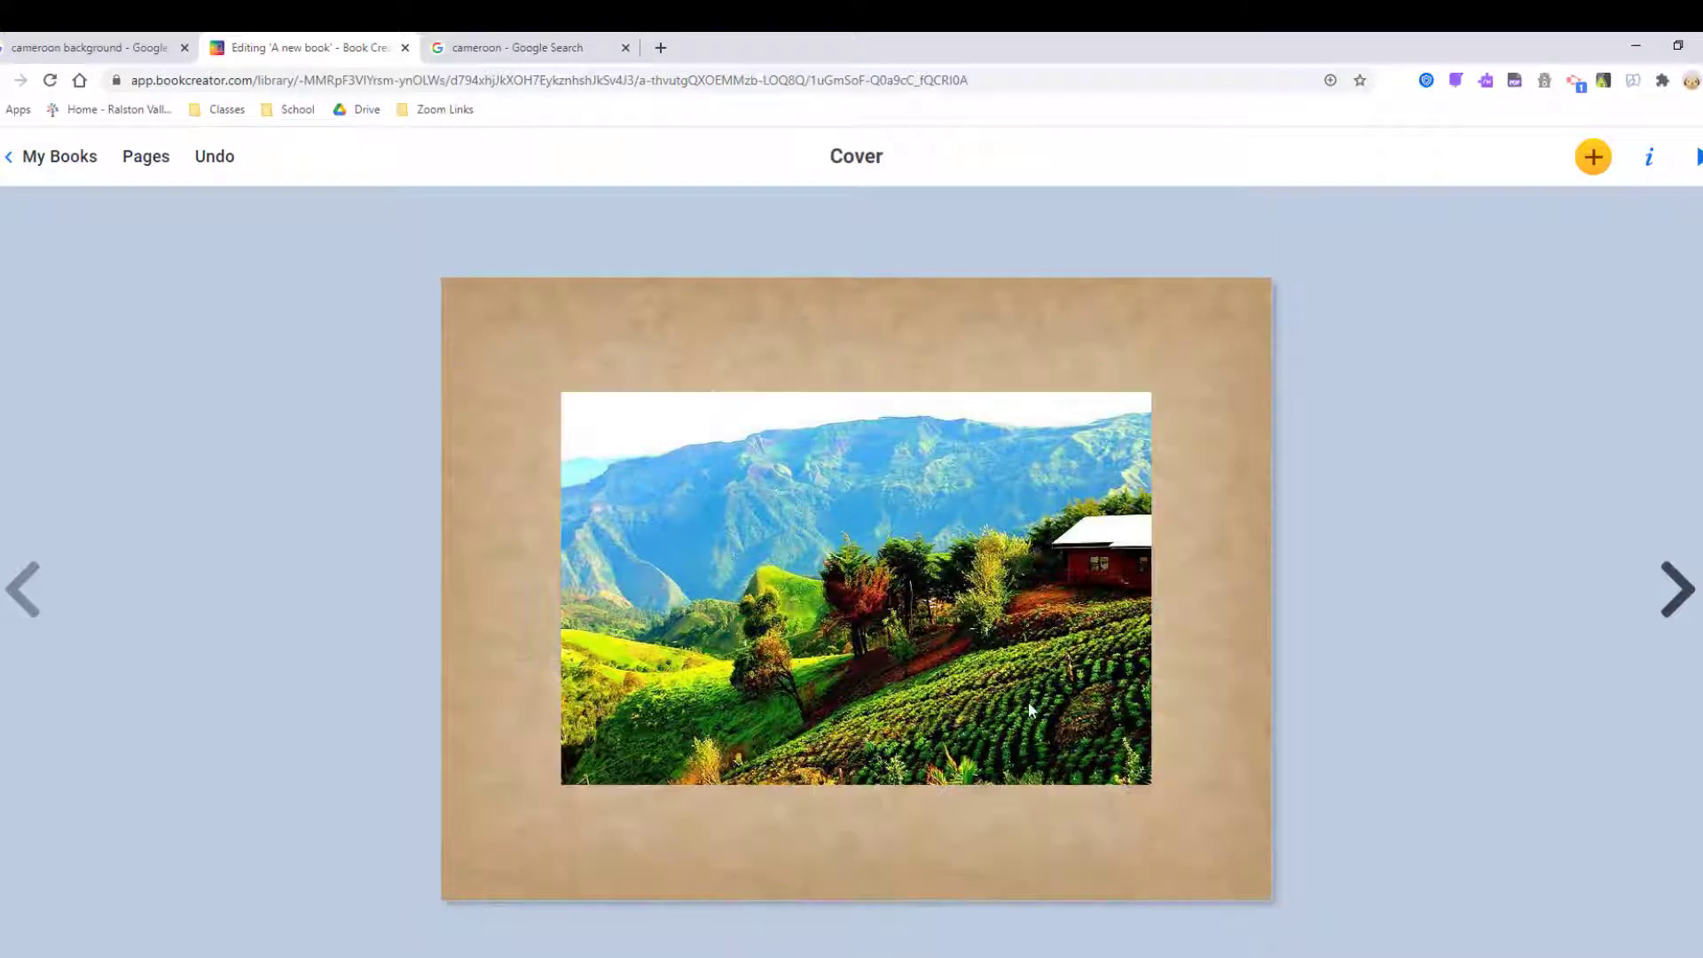
left_click(1117, 782)
left_click_drag(1151, 786, 1269, 866)
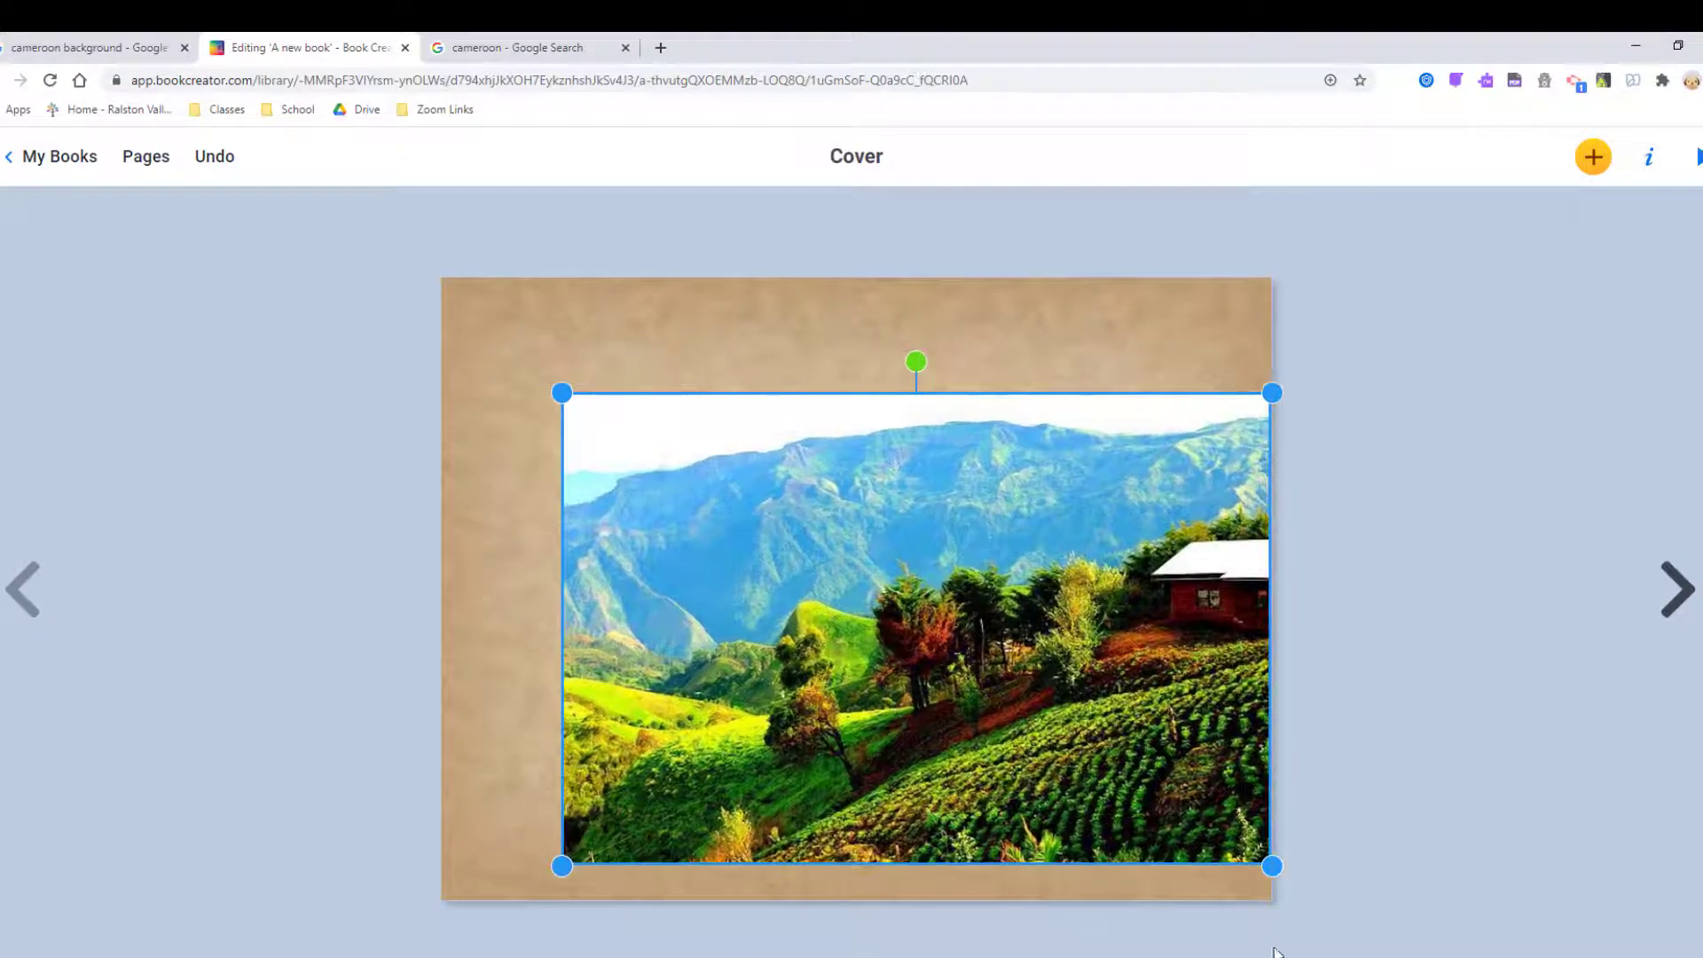
left_click_drag(1071, 810, 949, 774)
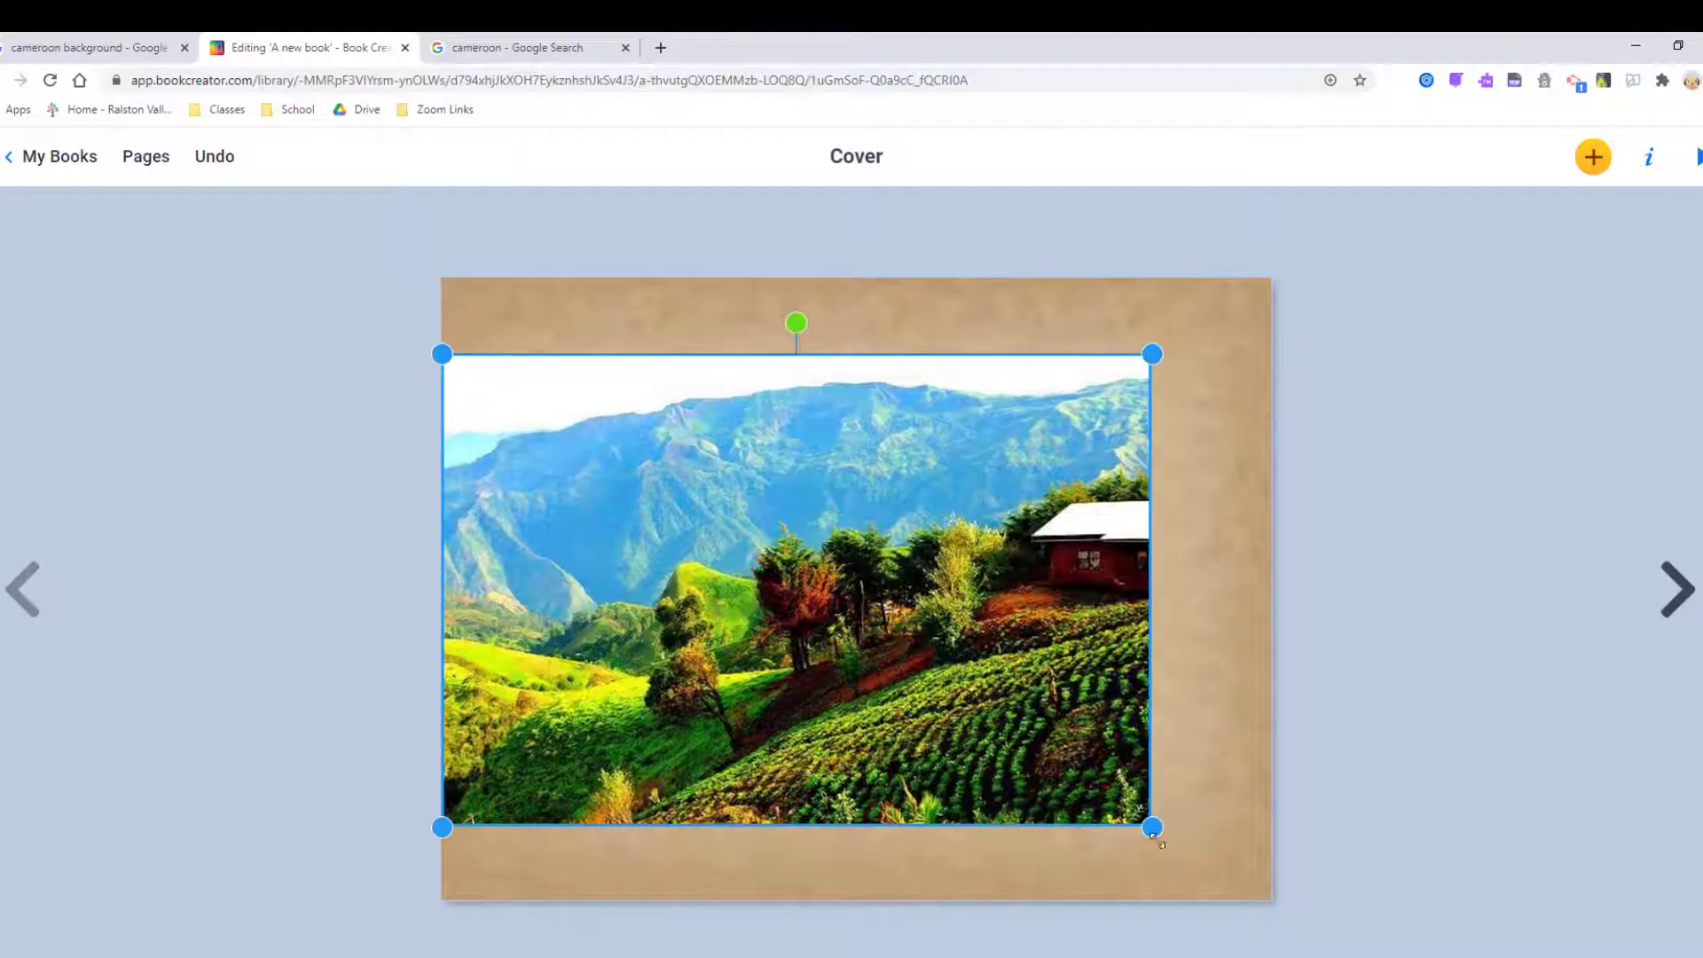
left_click_drag(1151, 825, 1275, 910)
left_click(1392, 788)
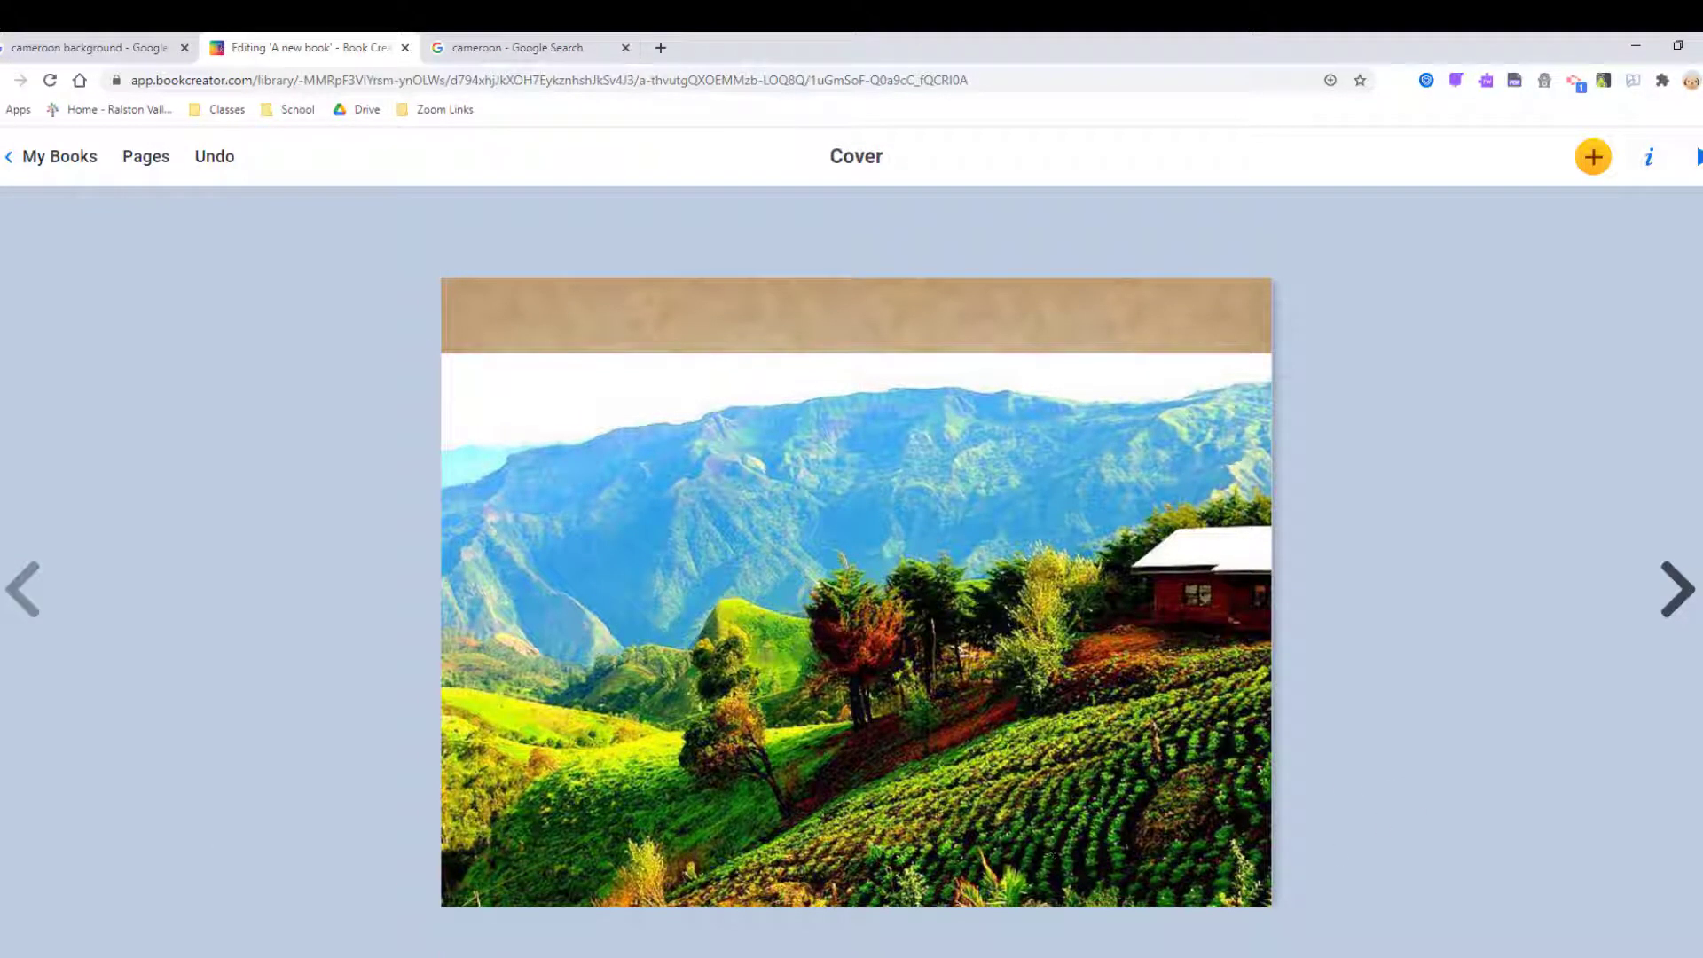
left_click(536, 49)
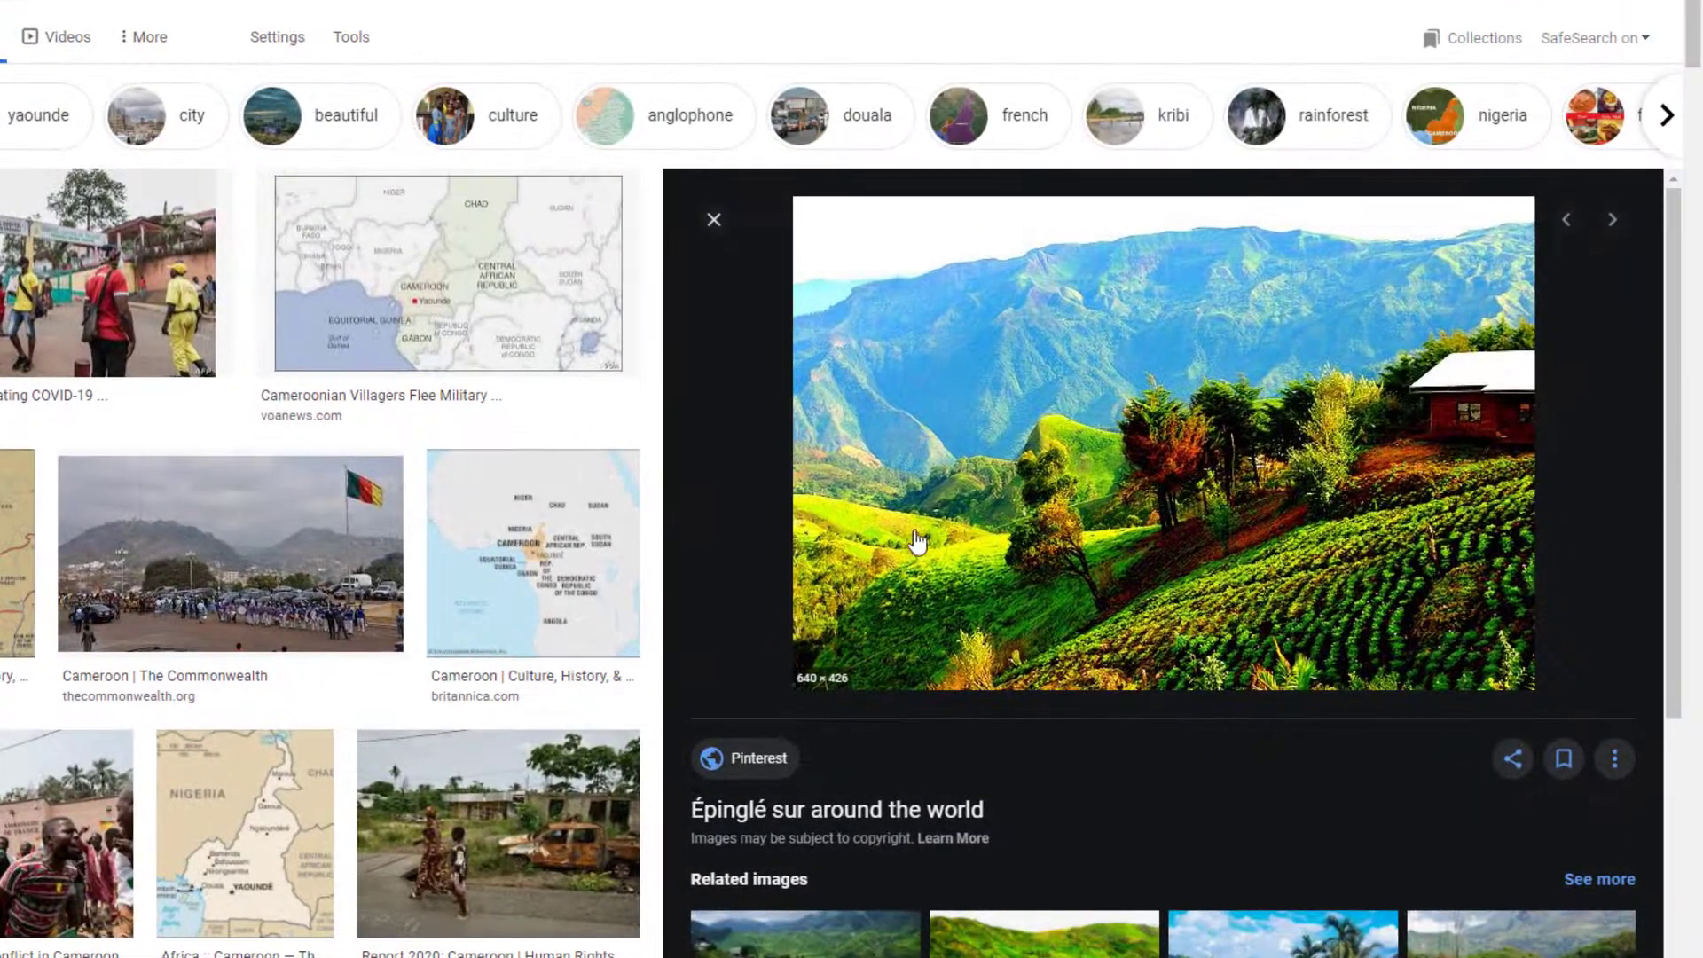
Add a text box on the cover and type the title 'Cameroon'.
scroll(1193, 639, "down", 5)
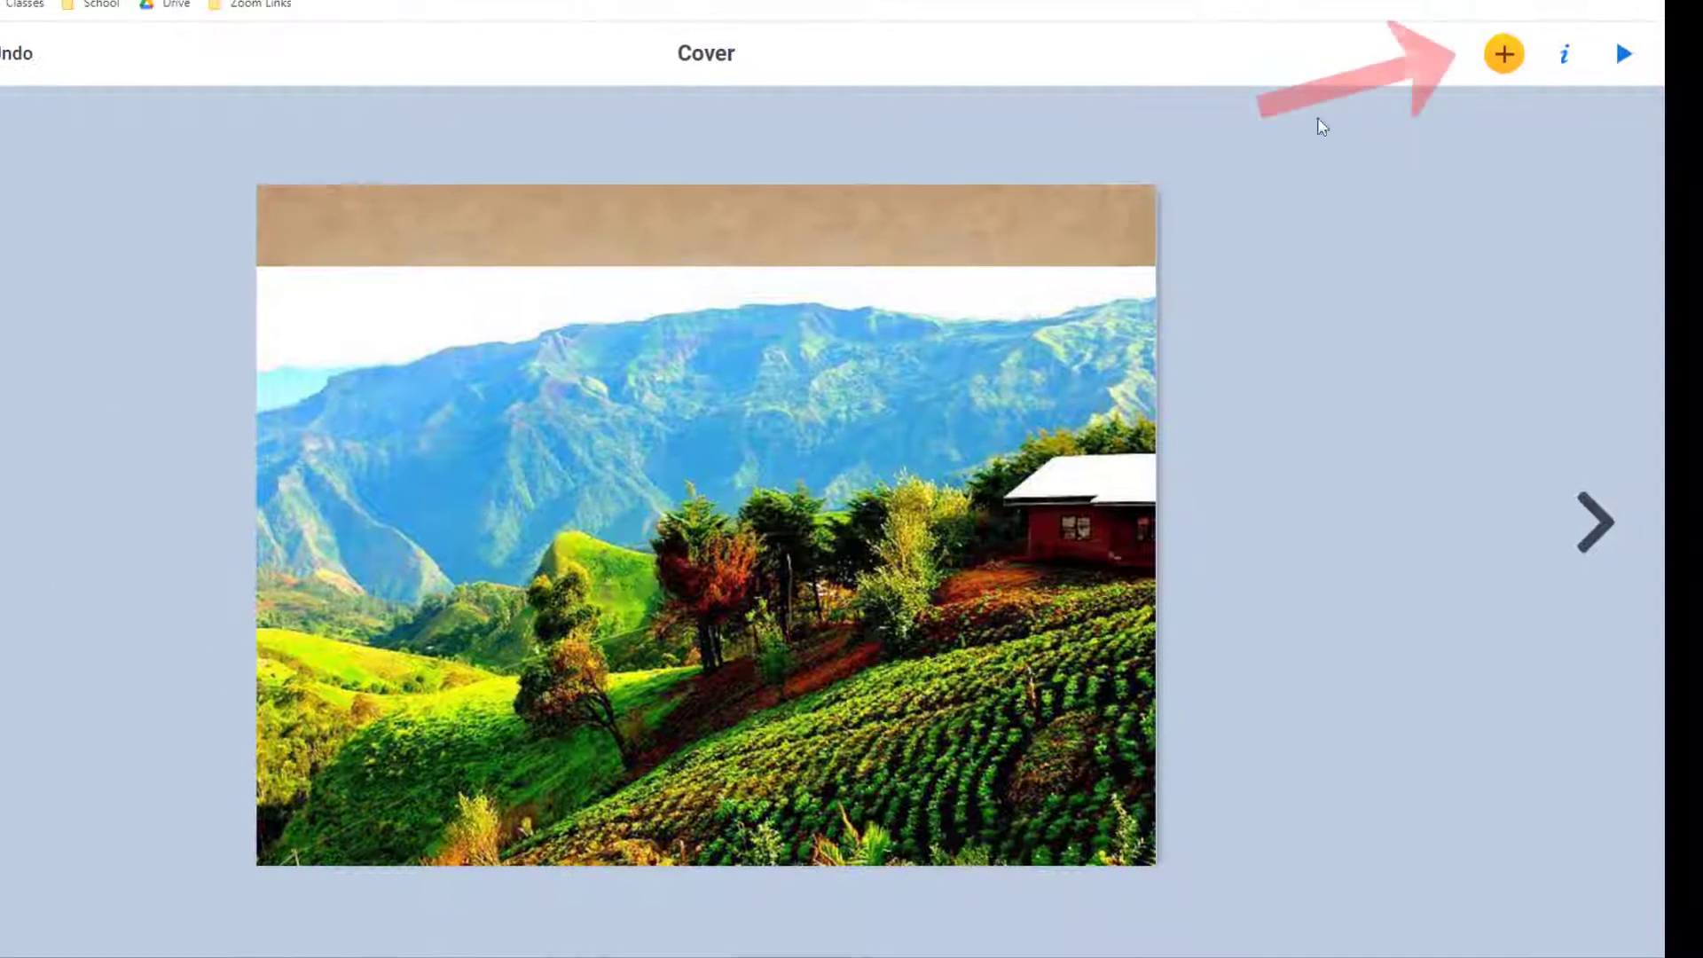
left_click(1503, 54)
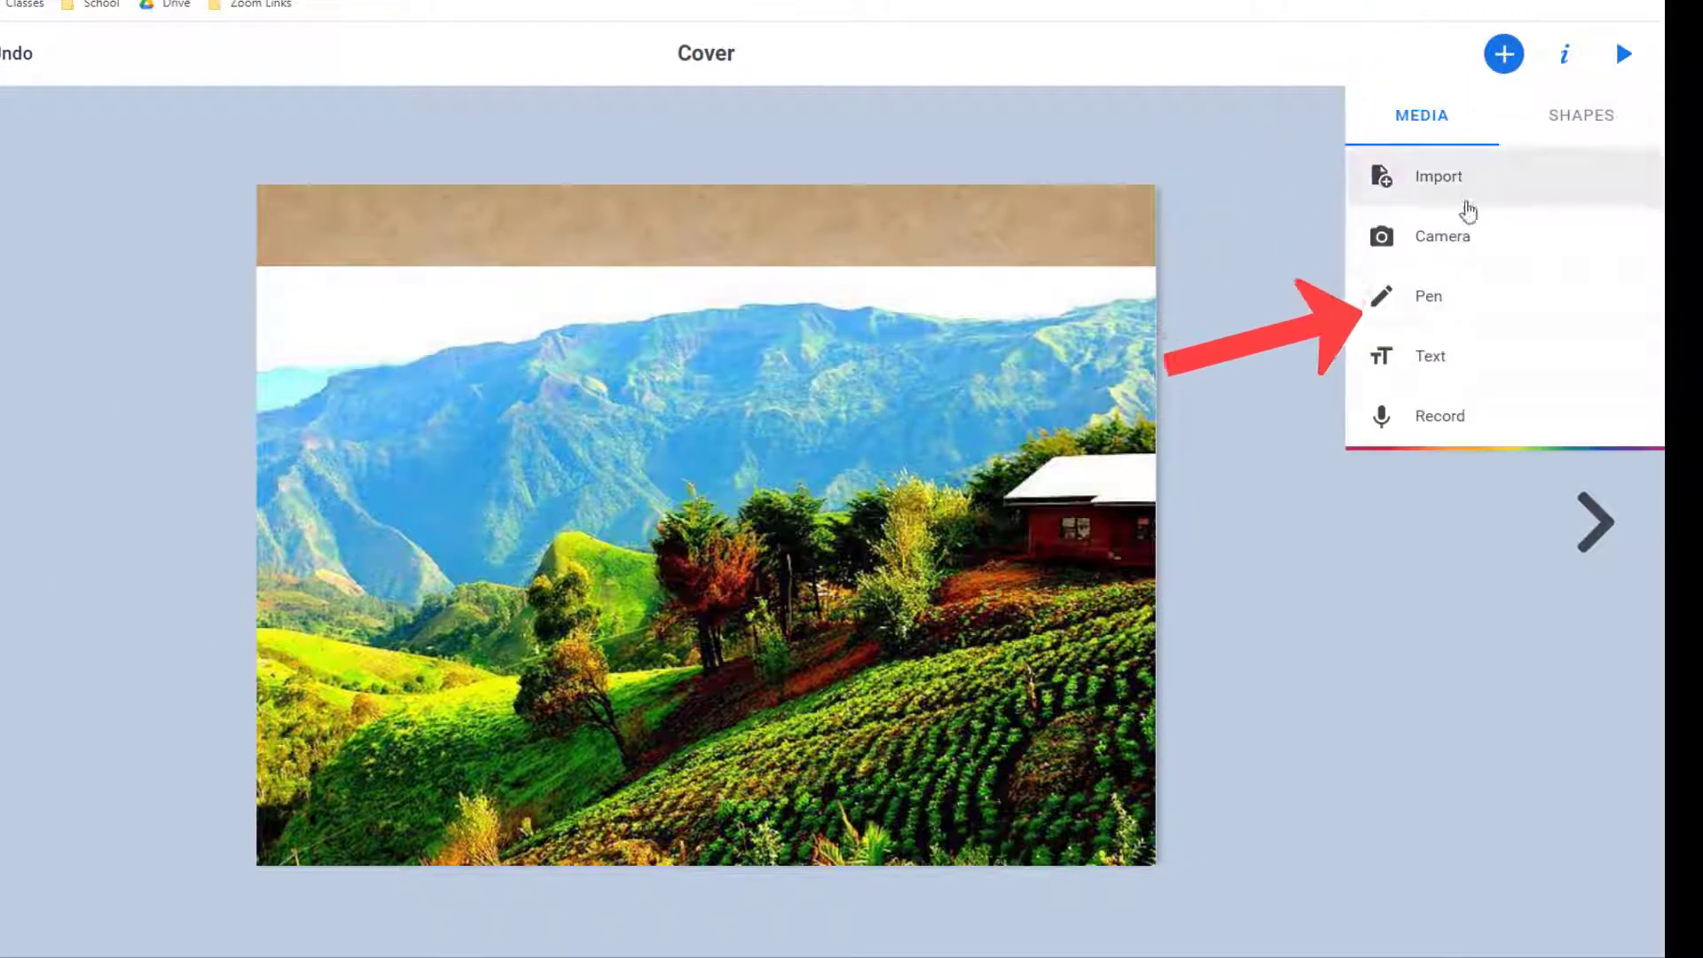
left_click(1460, 366)
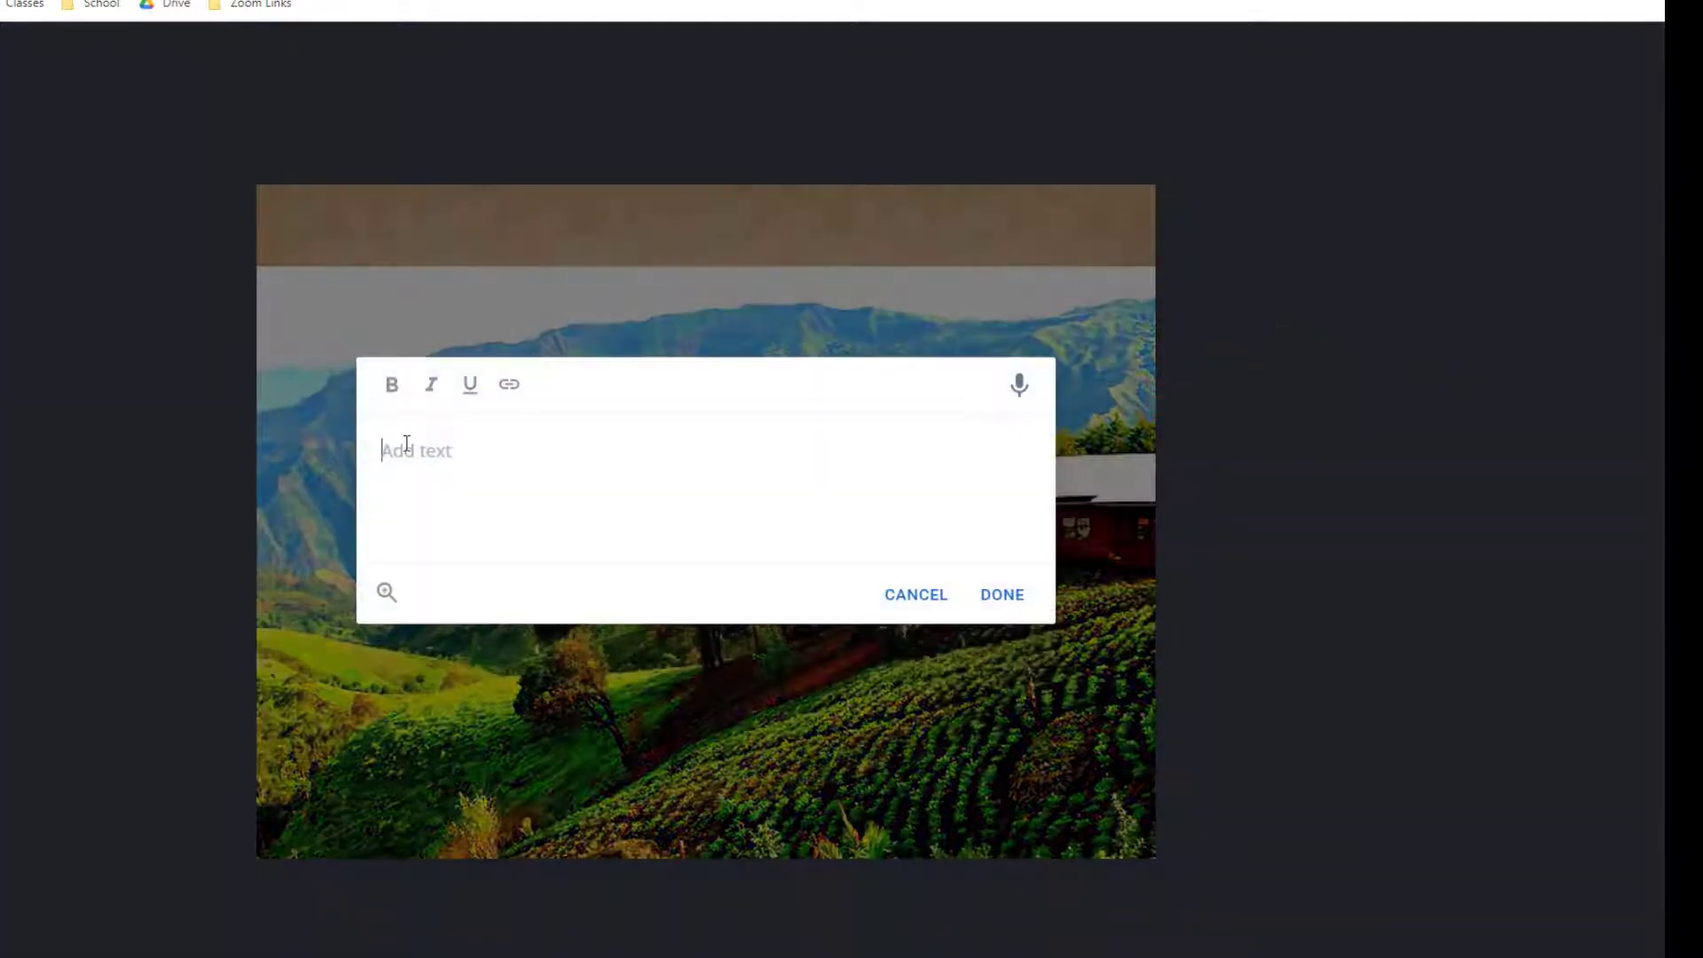
type("Cameroon")
Place the Cameroon title, enlarge it and move it to the cover's top-left.
left_click(1001, 608)
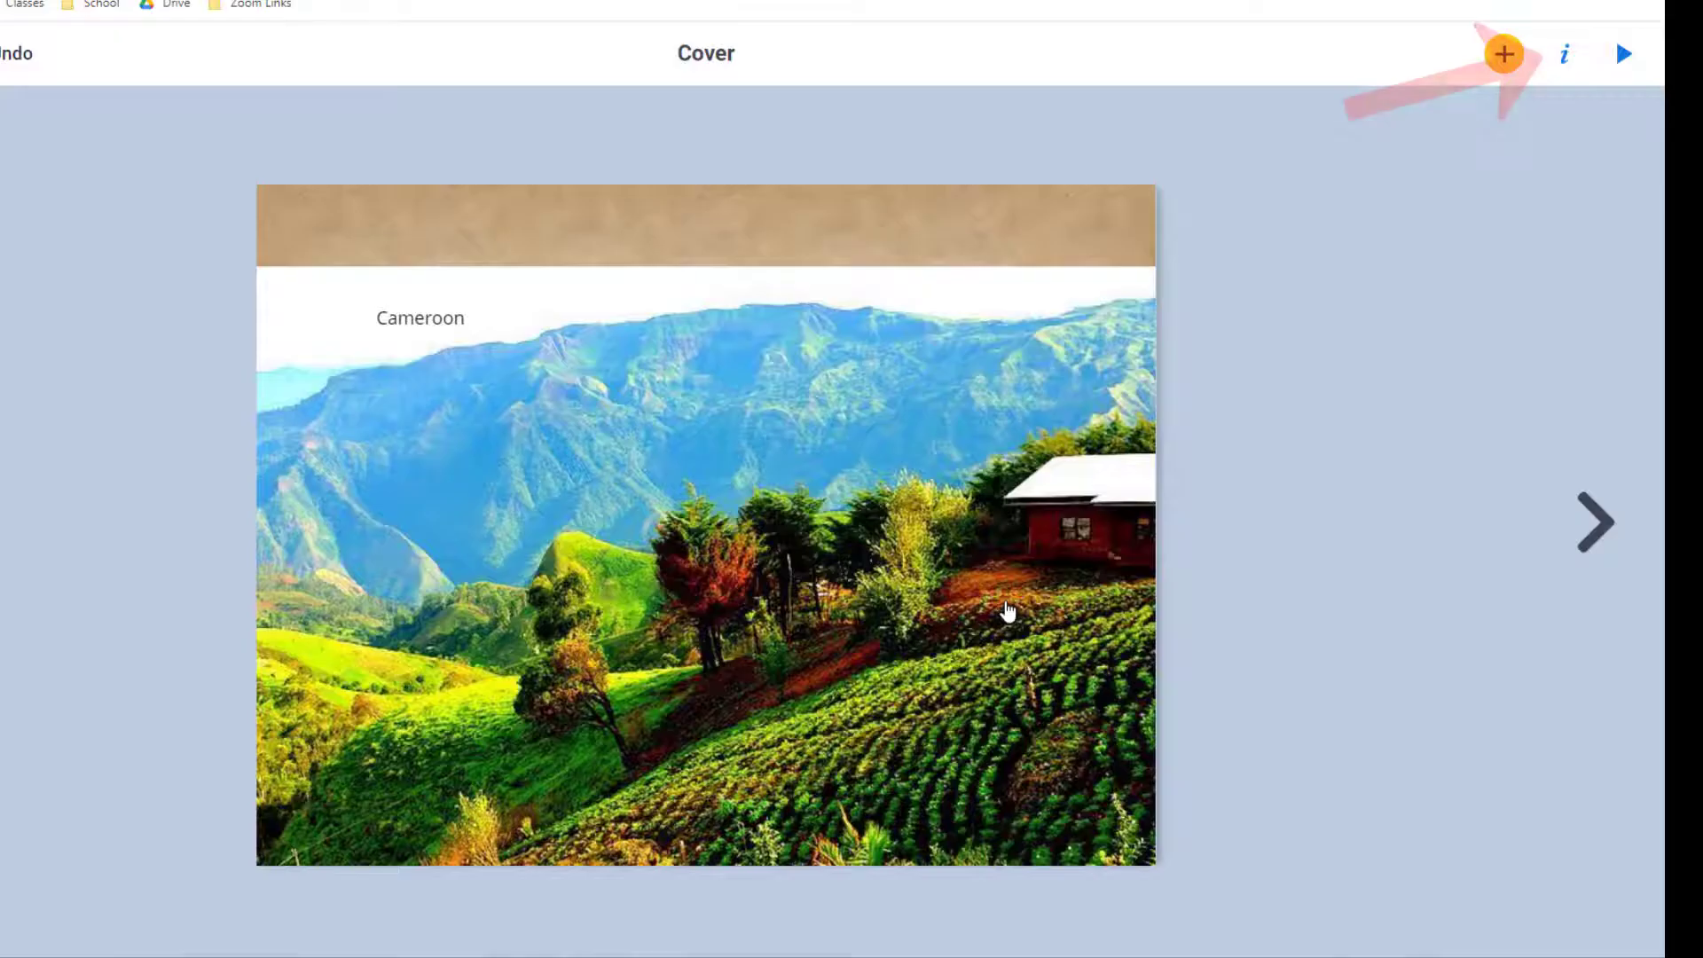
left_click(1561, 56)
left_click_drag(1418, 199, 1440, 204)
left_click_drag(470, 337, 381, 238)
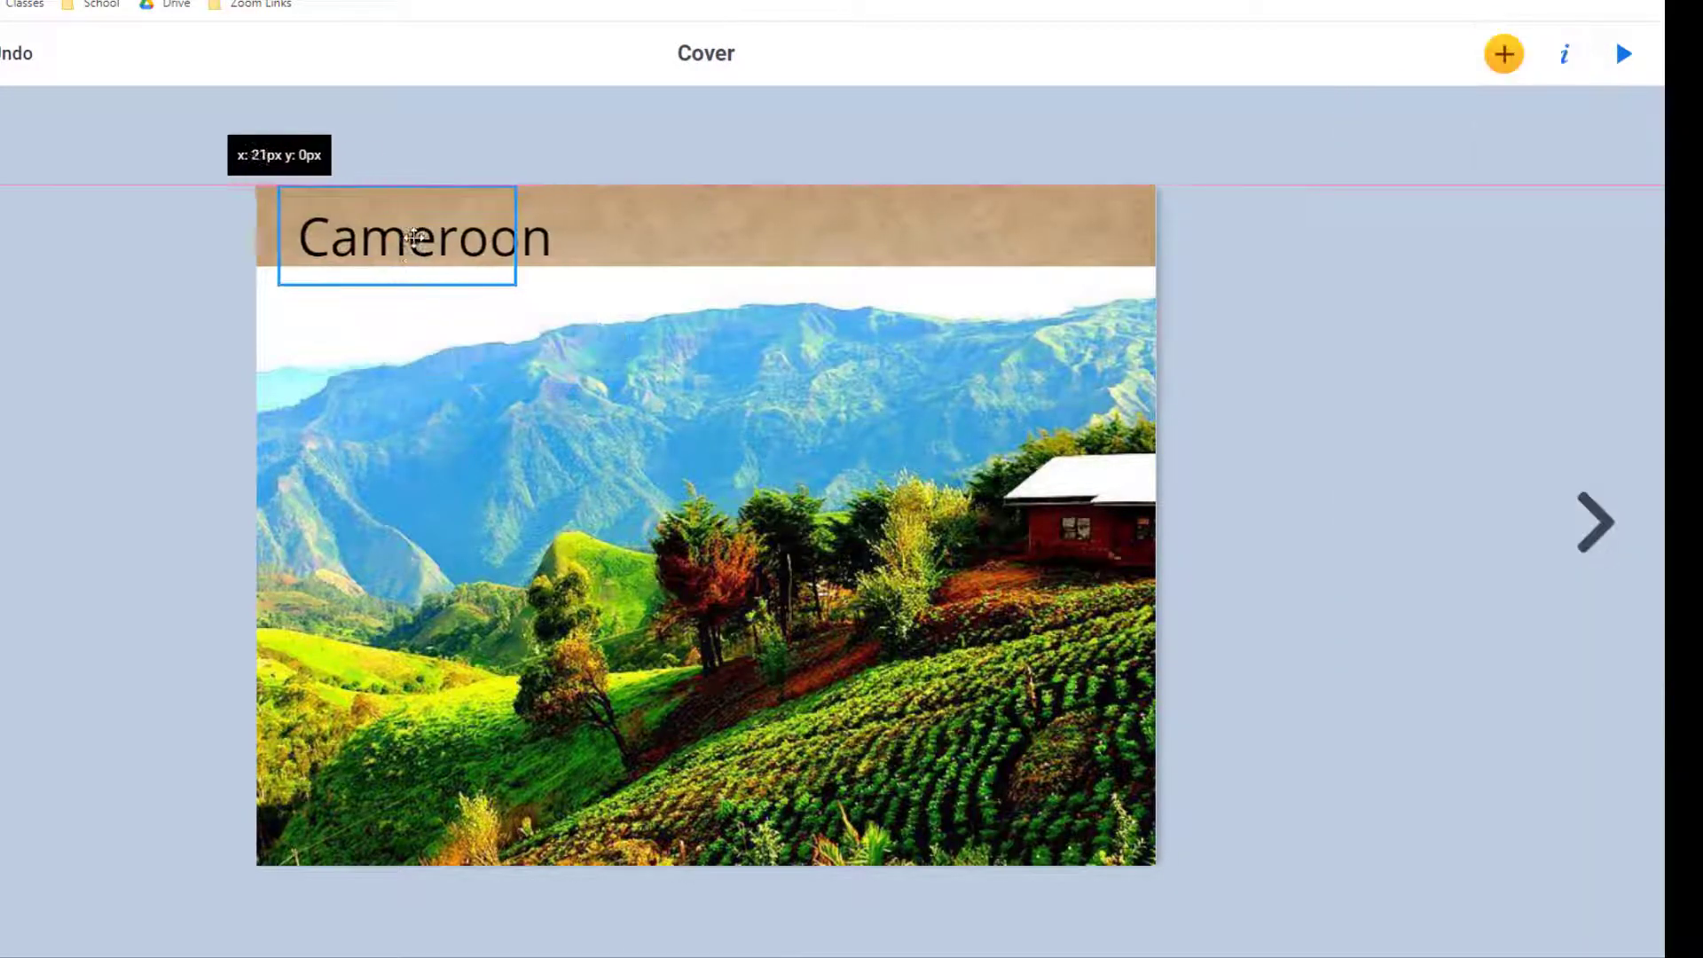
Set the title to bold Montserrat with a dark grey custom colour.
left_click(1563, 54)
left_click(1499, 310)
left_click(1623, 444)
left_click(1381, 114)
left_click(1559, 255)
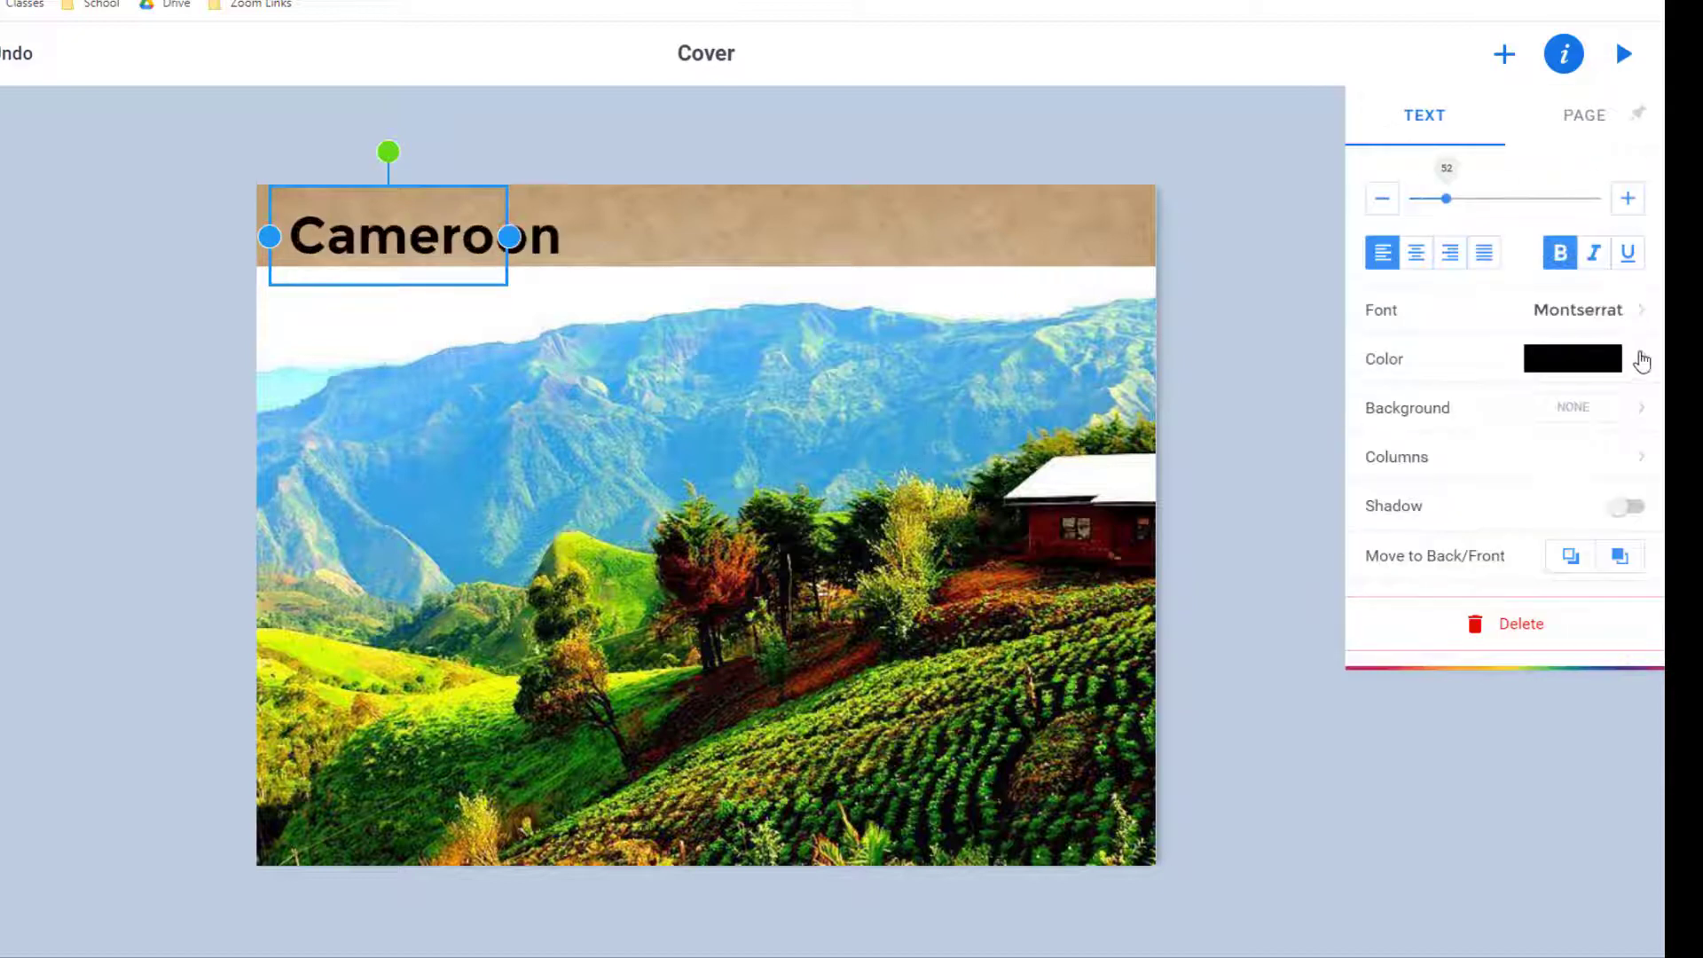
left_click(1587, 355)
left_click(1620, 366)
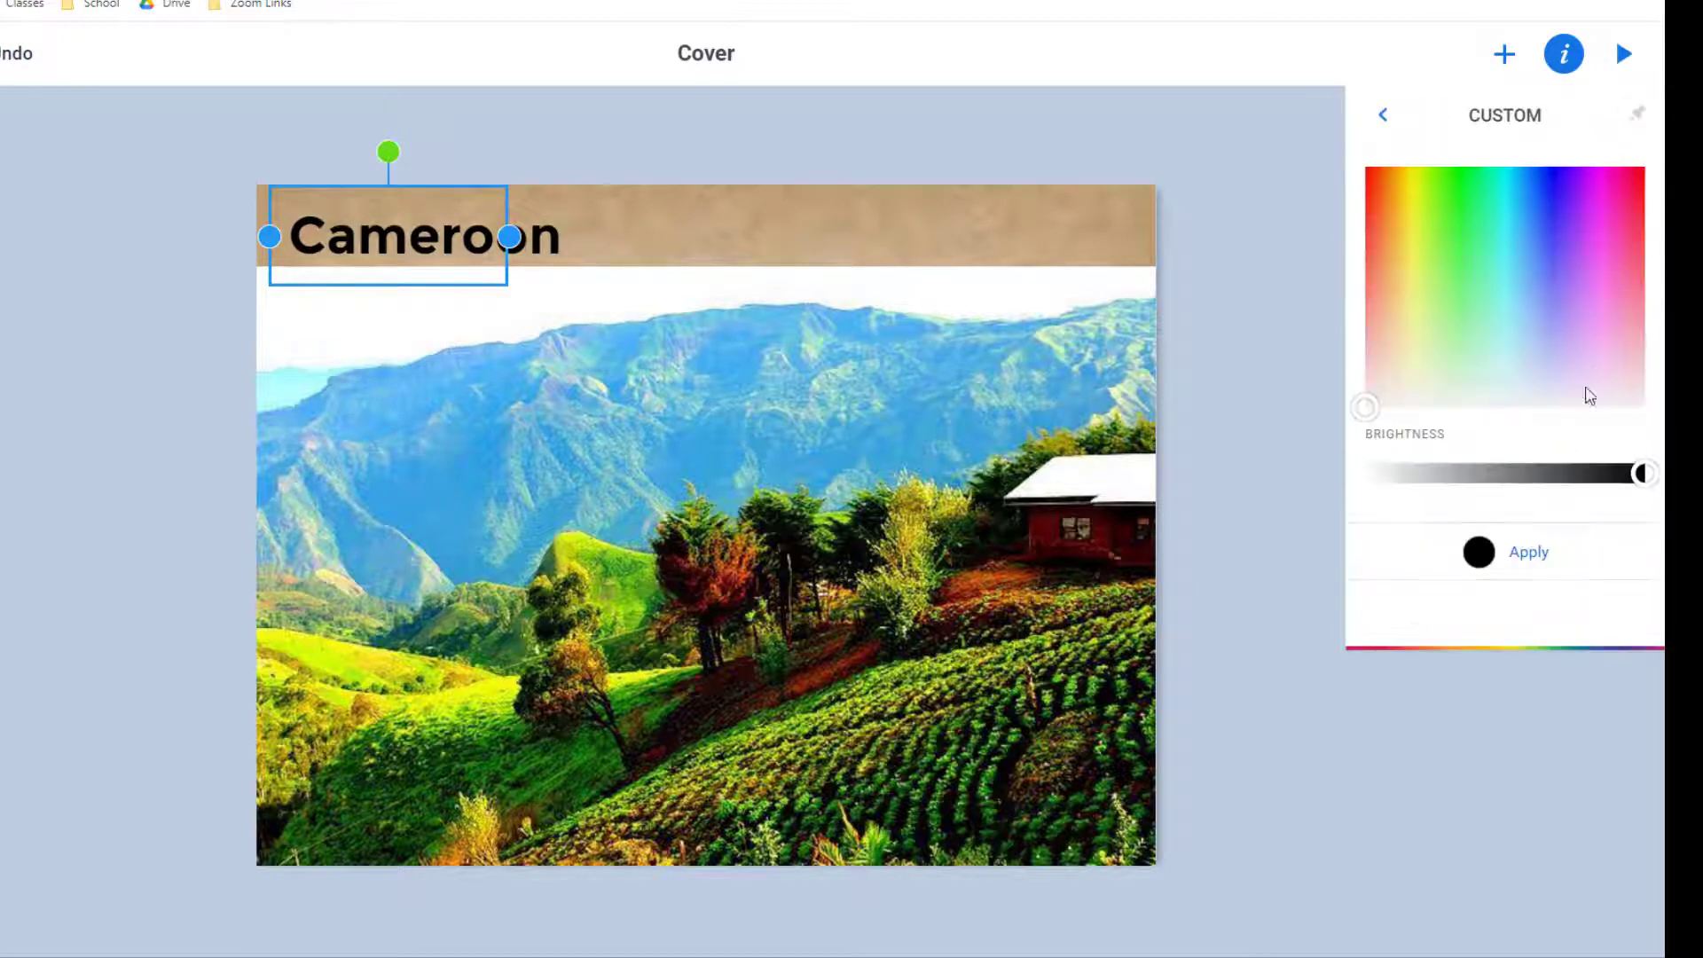
left_click(450, 169)
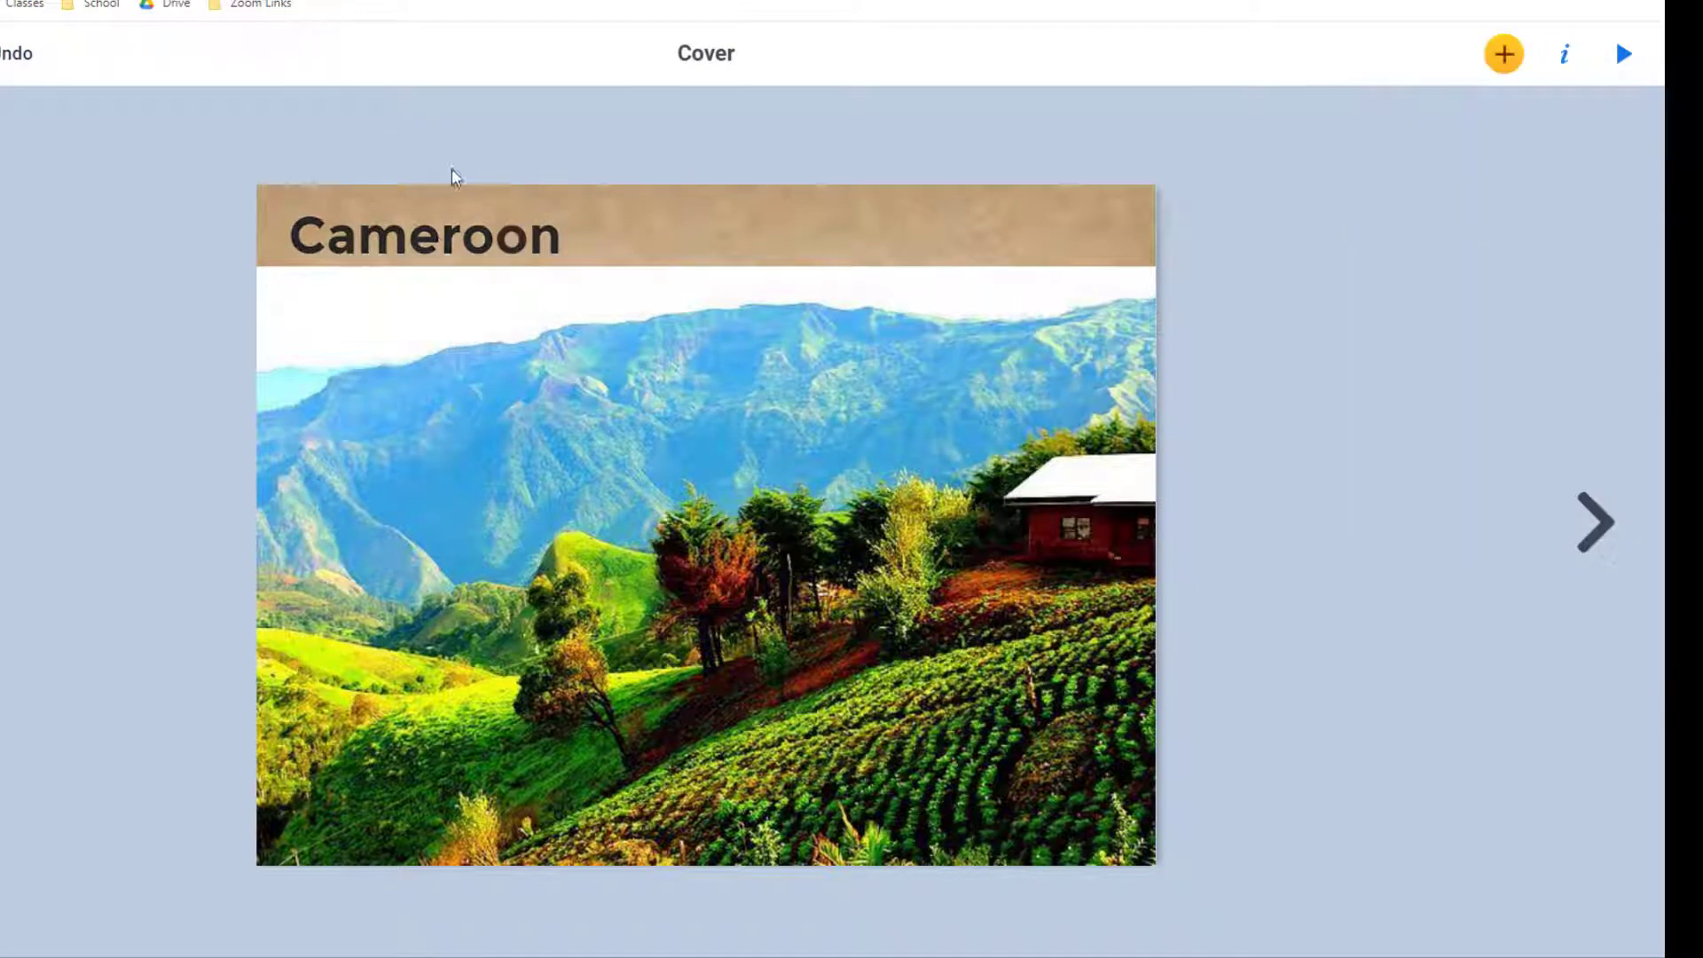
Give the Cameroon title a drop shadow.
double_click(438, 236)
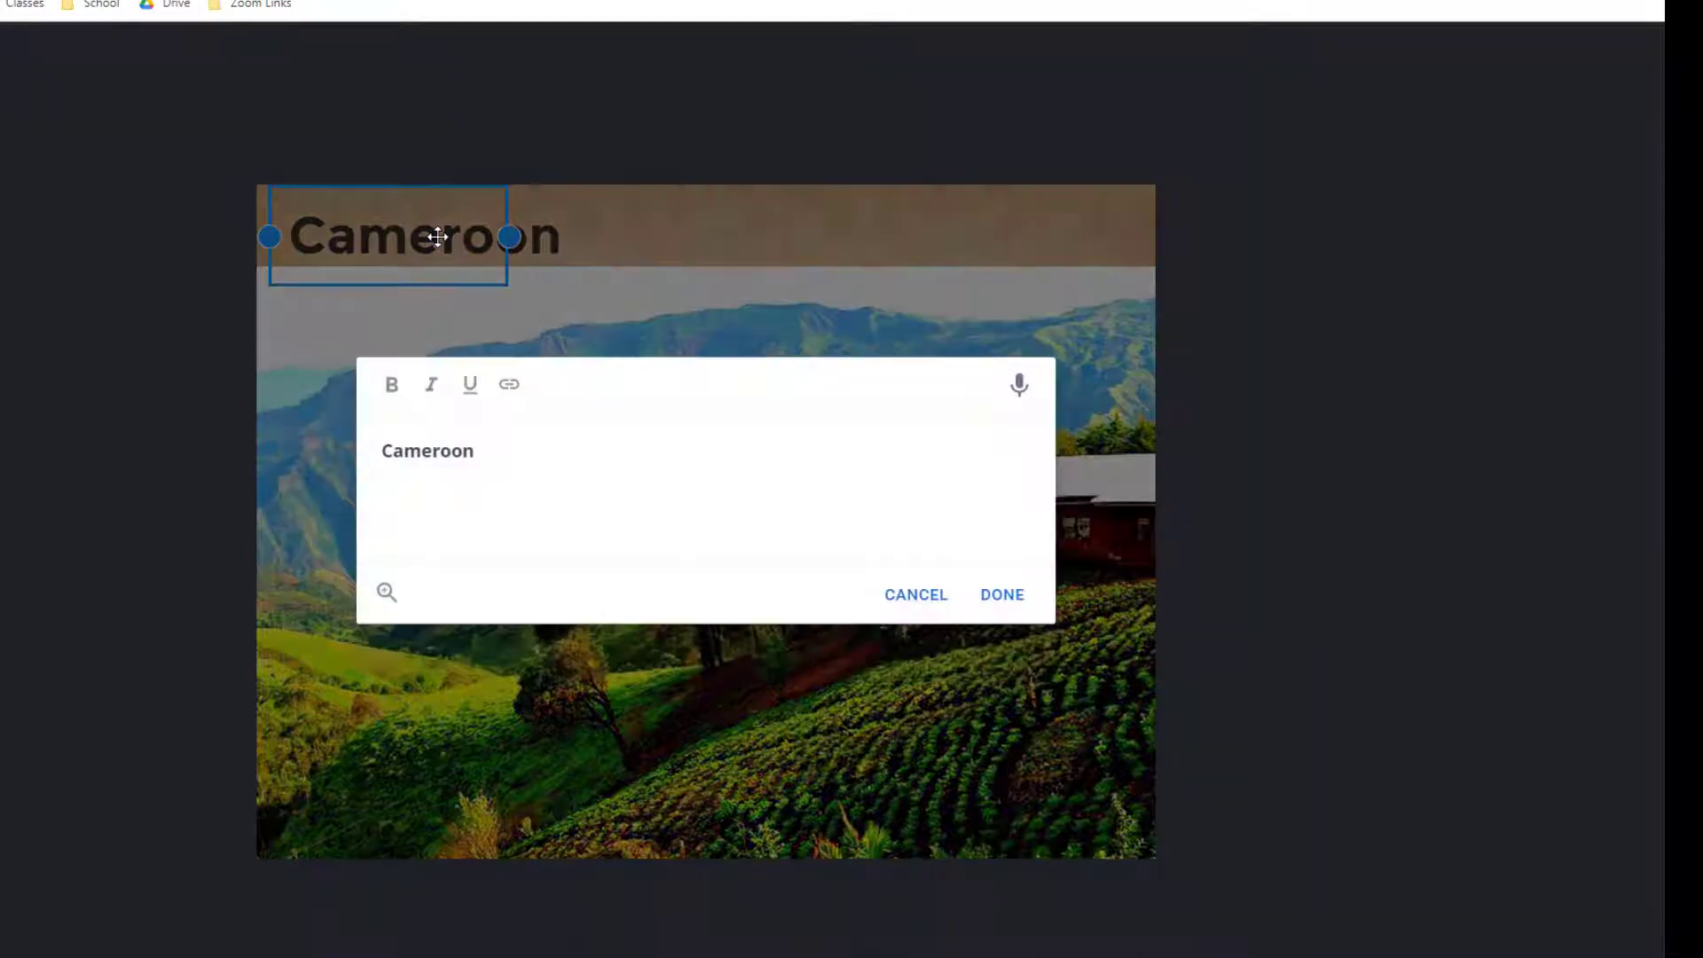
left_click(943, 596)
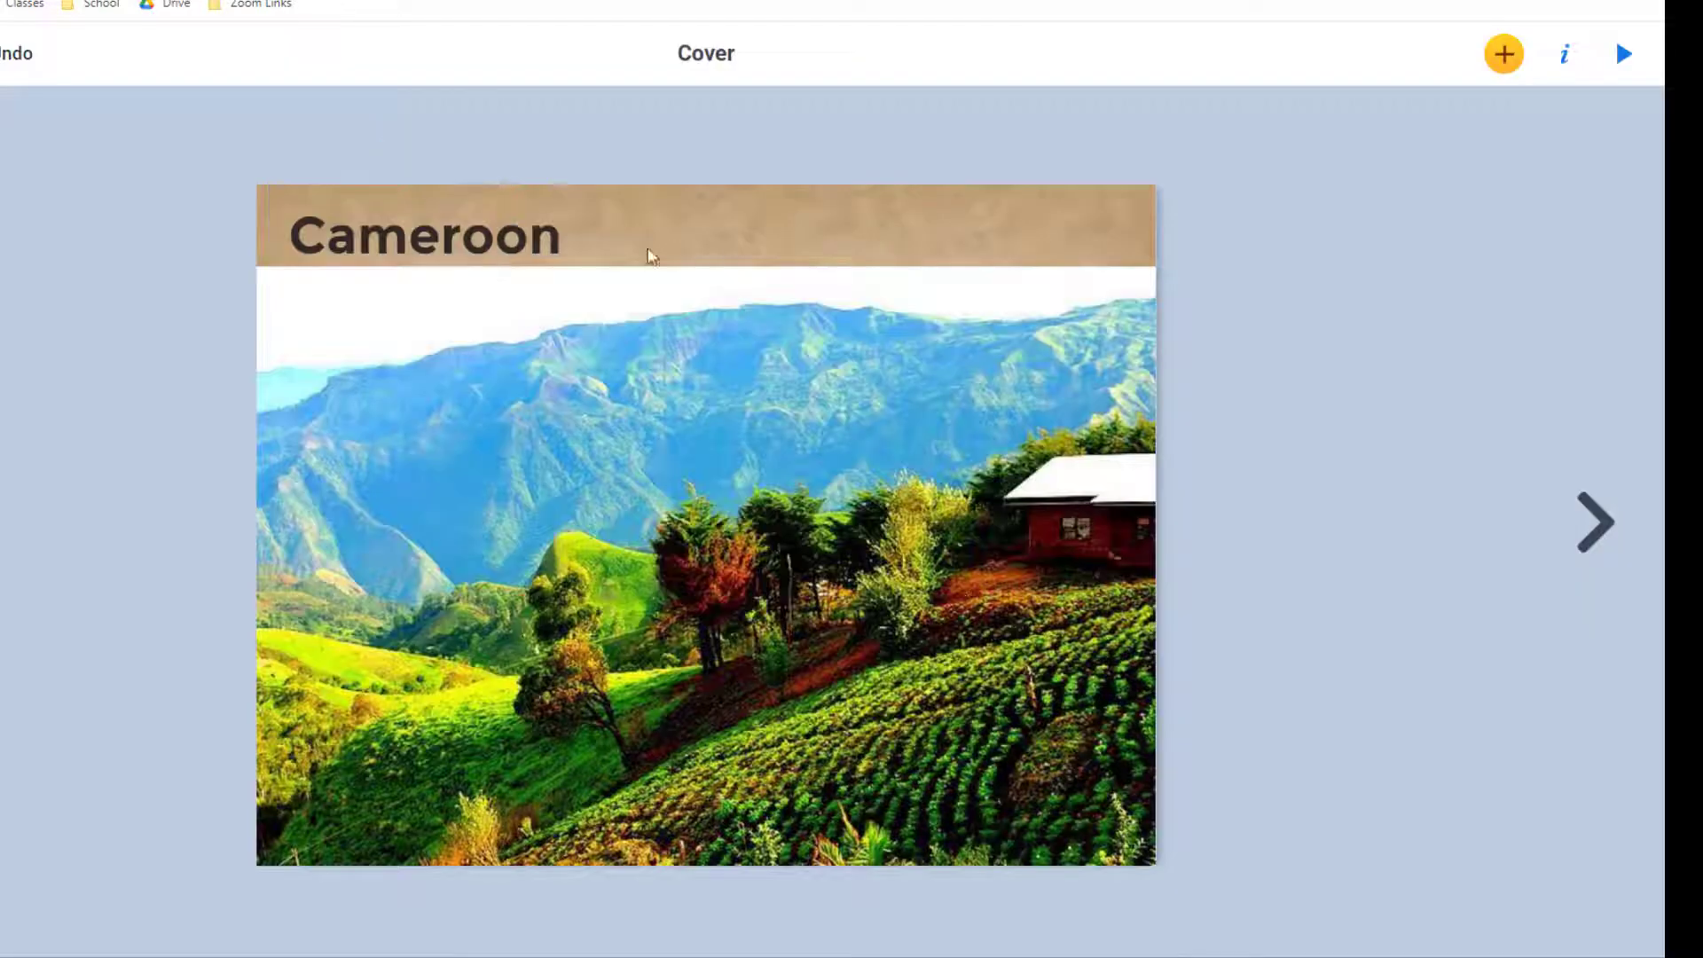
left_click(536, 239)
left_click(1564, 55)
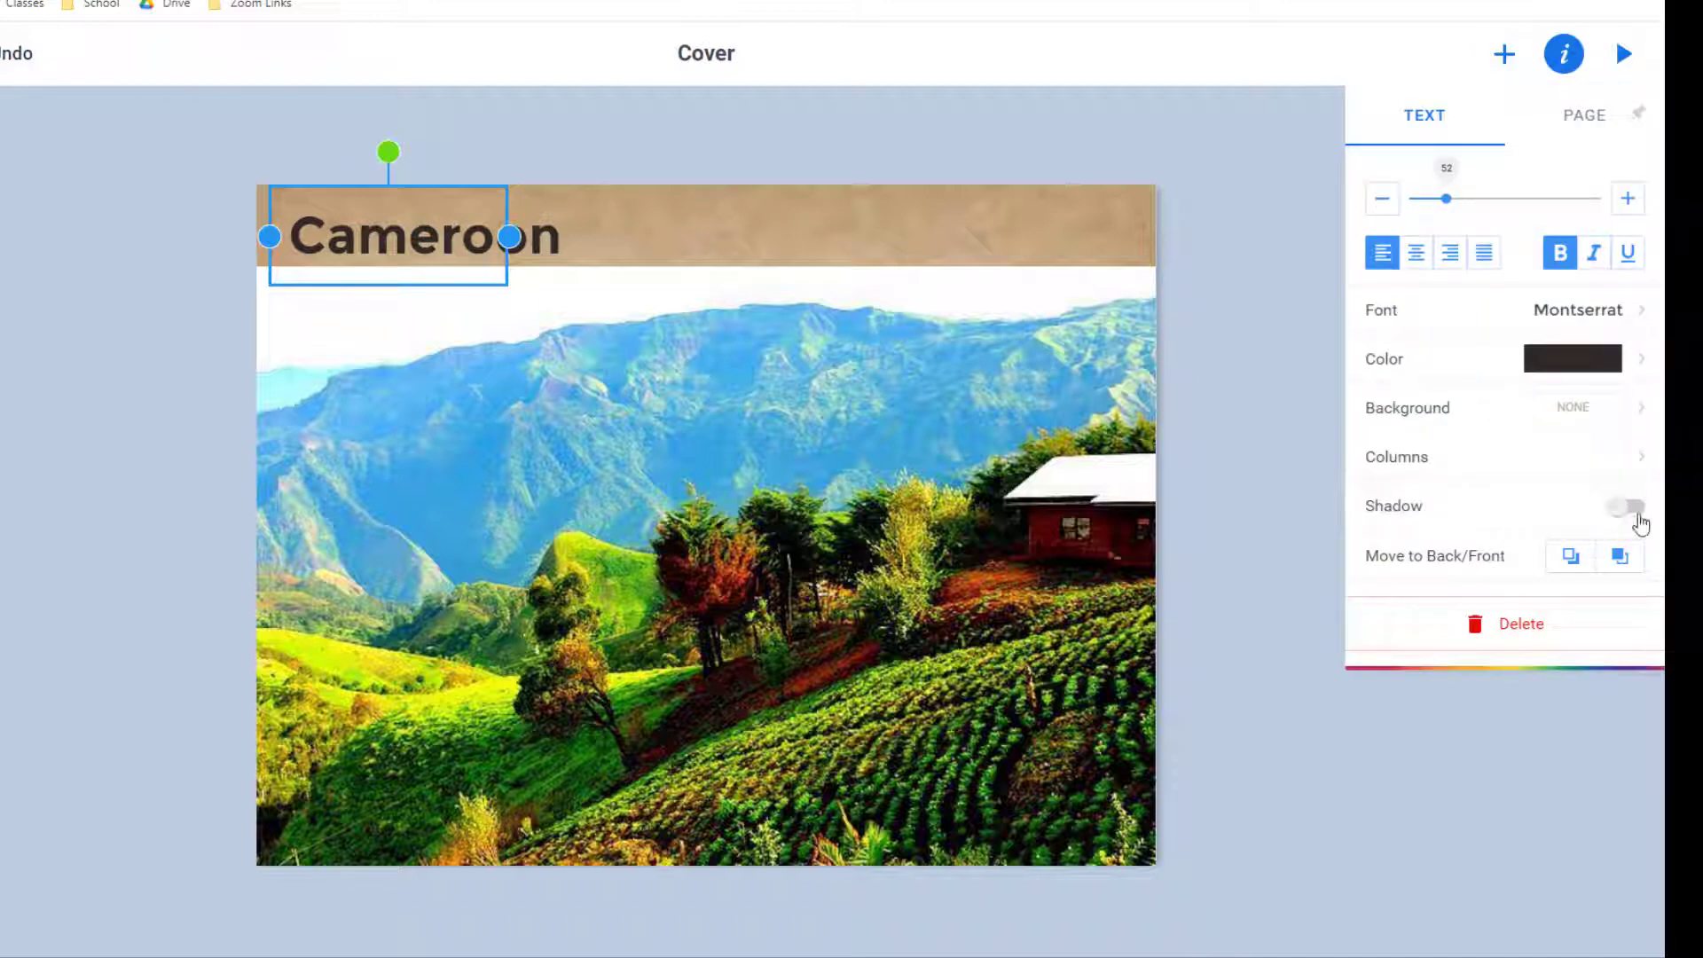
left_click(1629, 509)
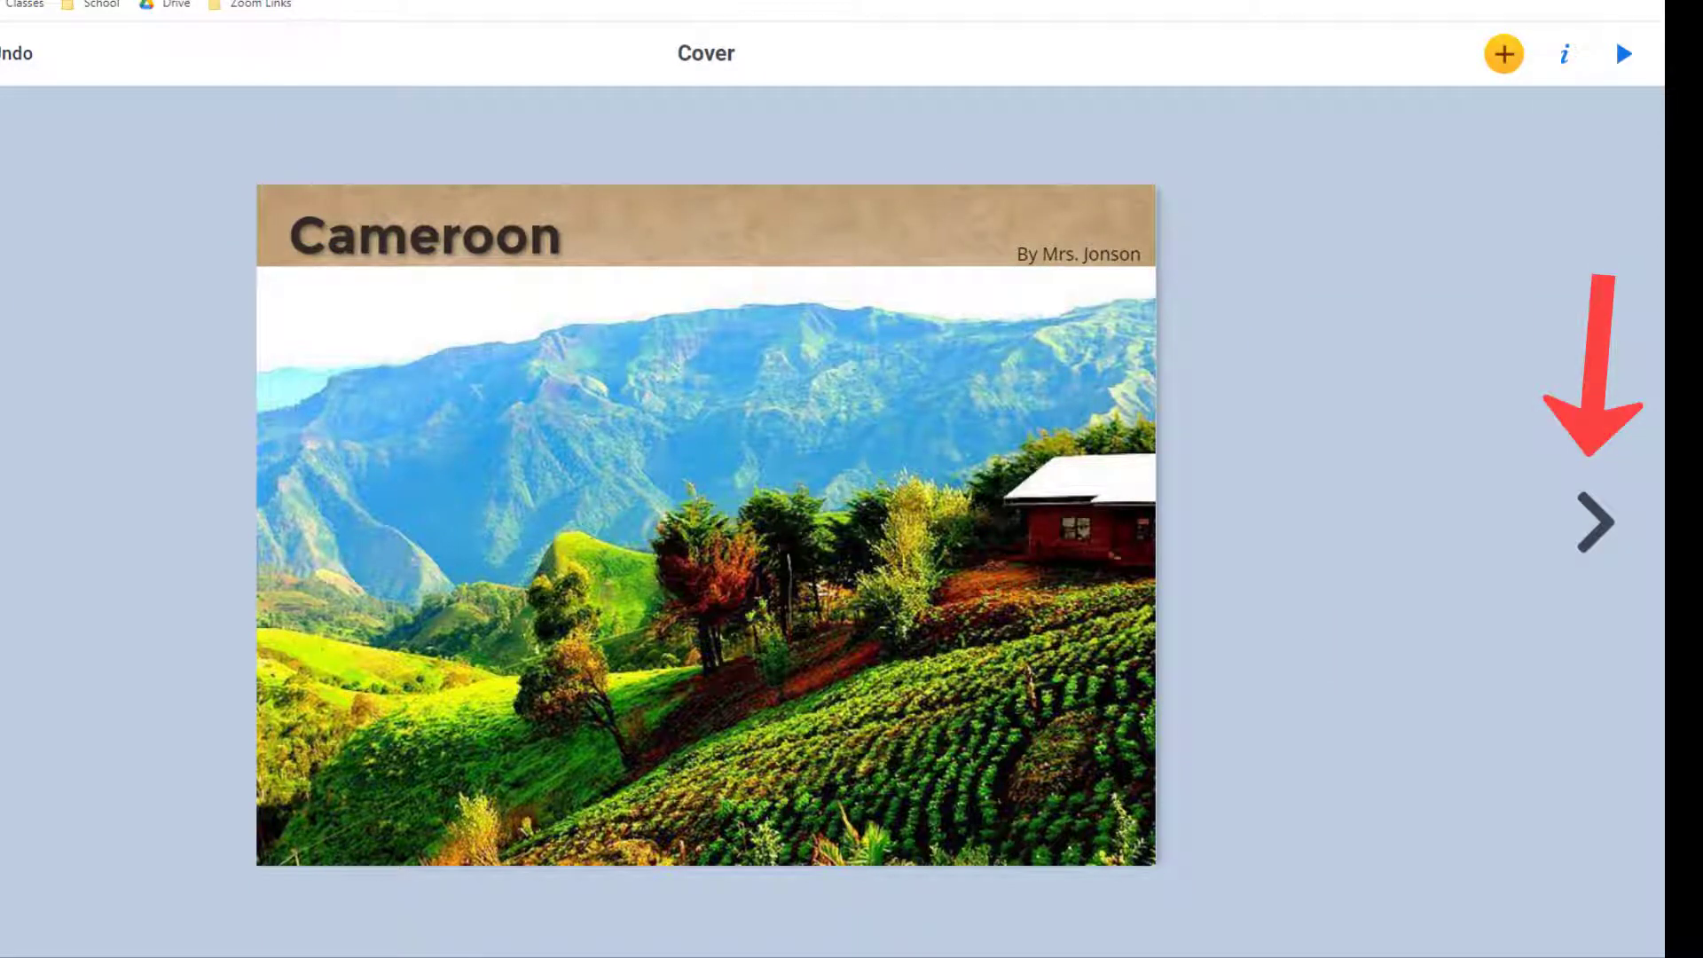
Give page 2 the taped-paper background.
left_click(1613, 522)
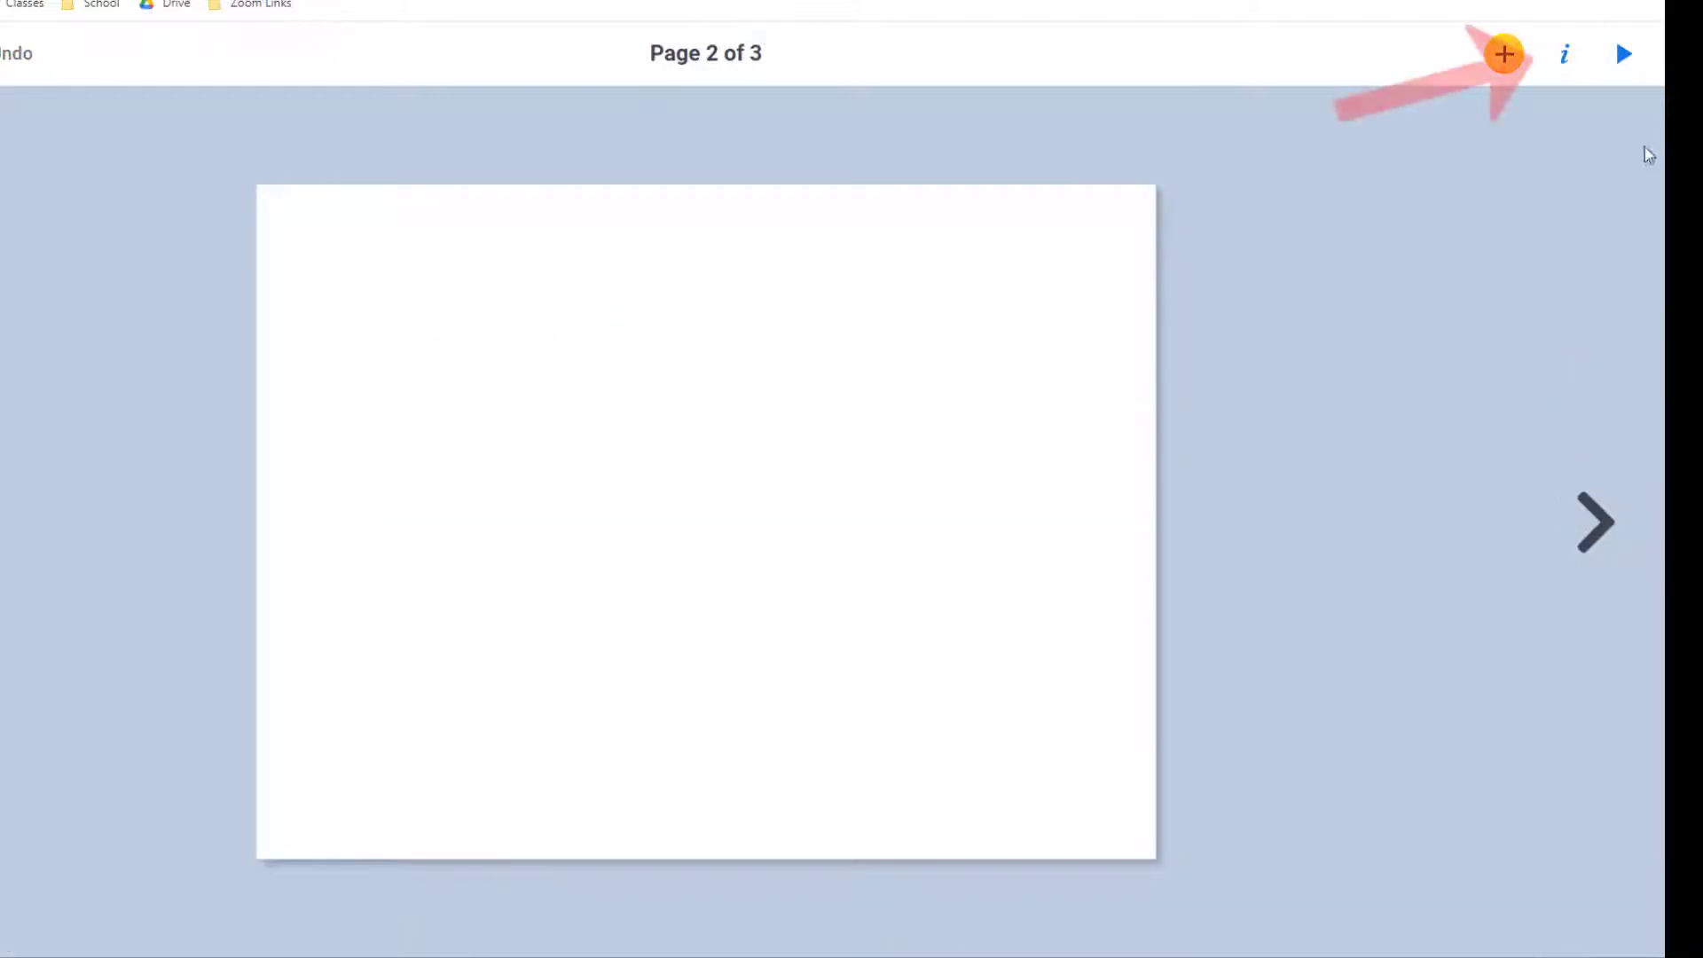
left_click(1576, 59)
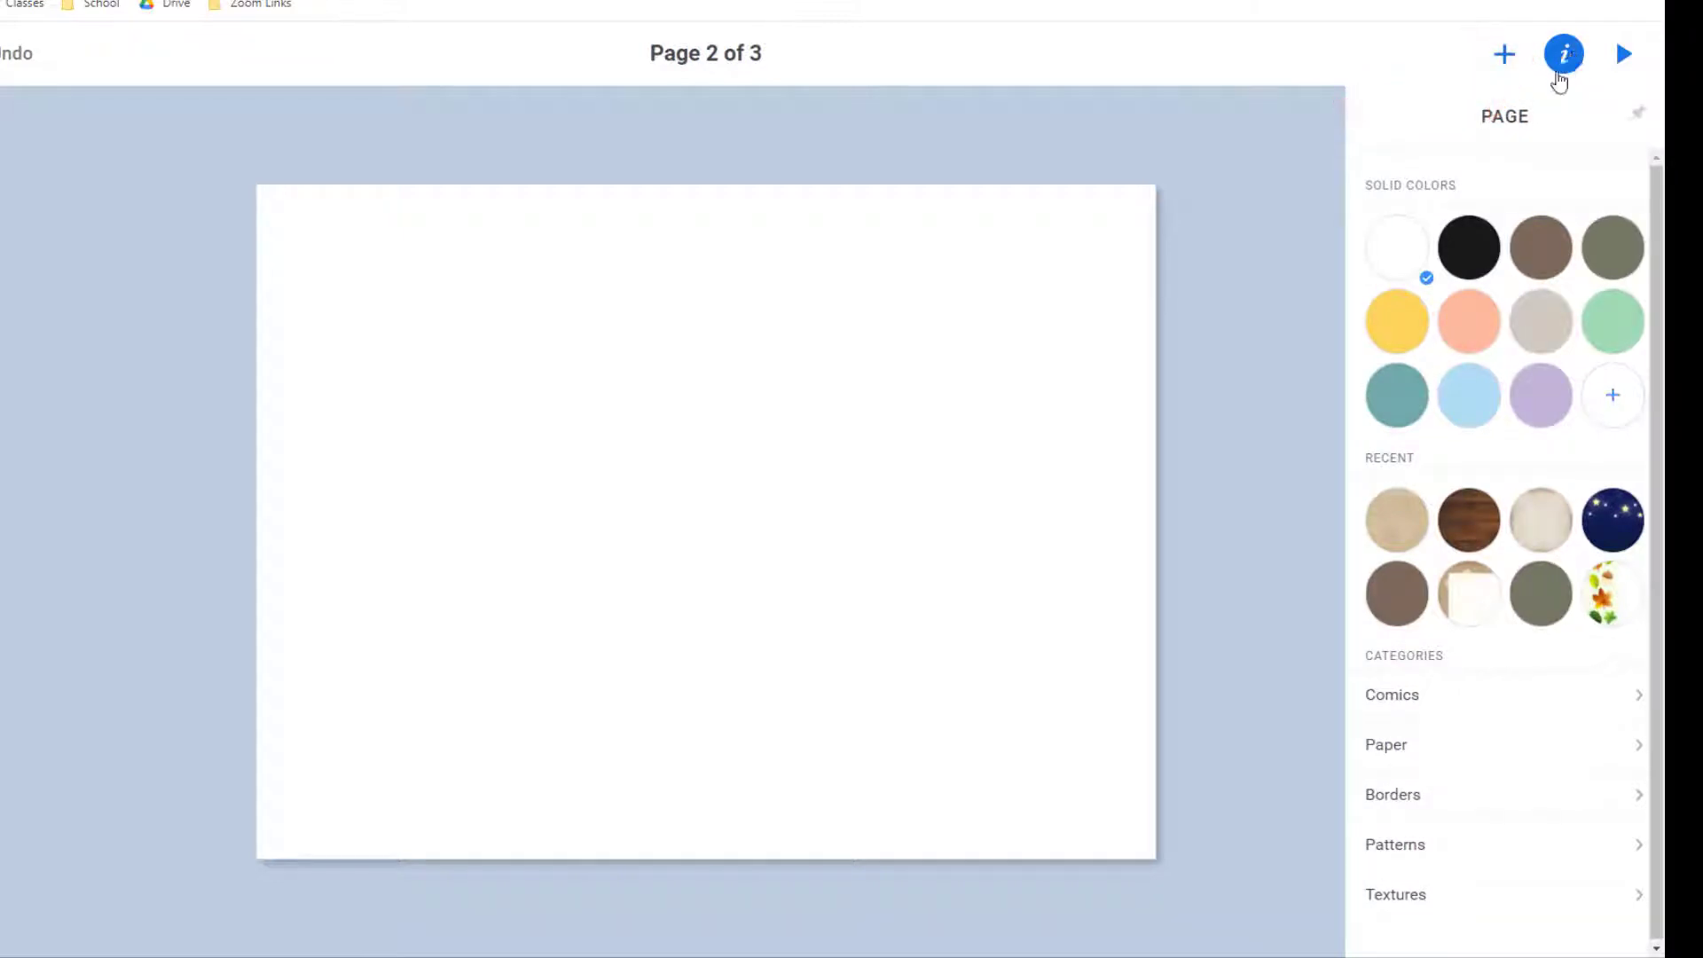
left_click(1457, 608)
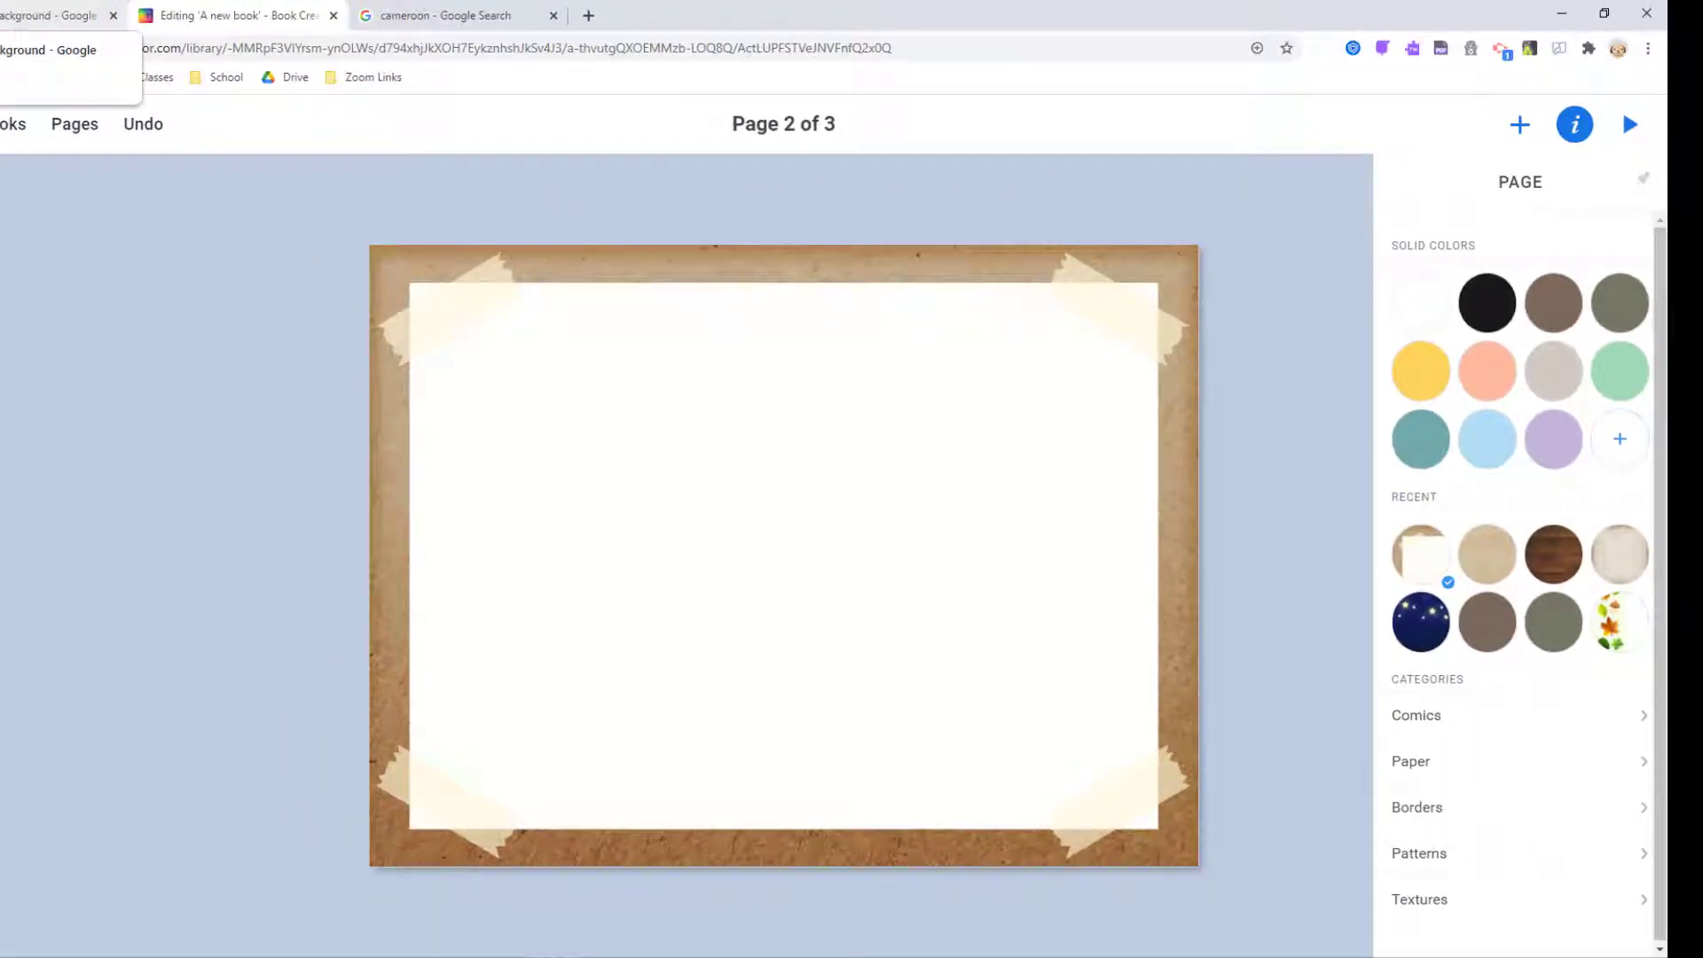
Bring the football stadium photo onto page 2, enlarged and moved lower.
left_click(54, 15)
left_click_drag(1230, 525, 519, 522)
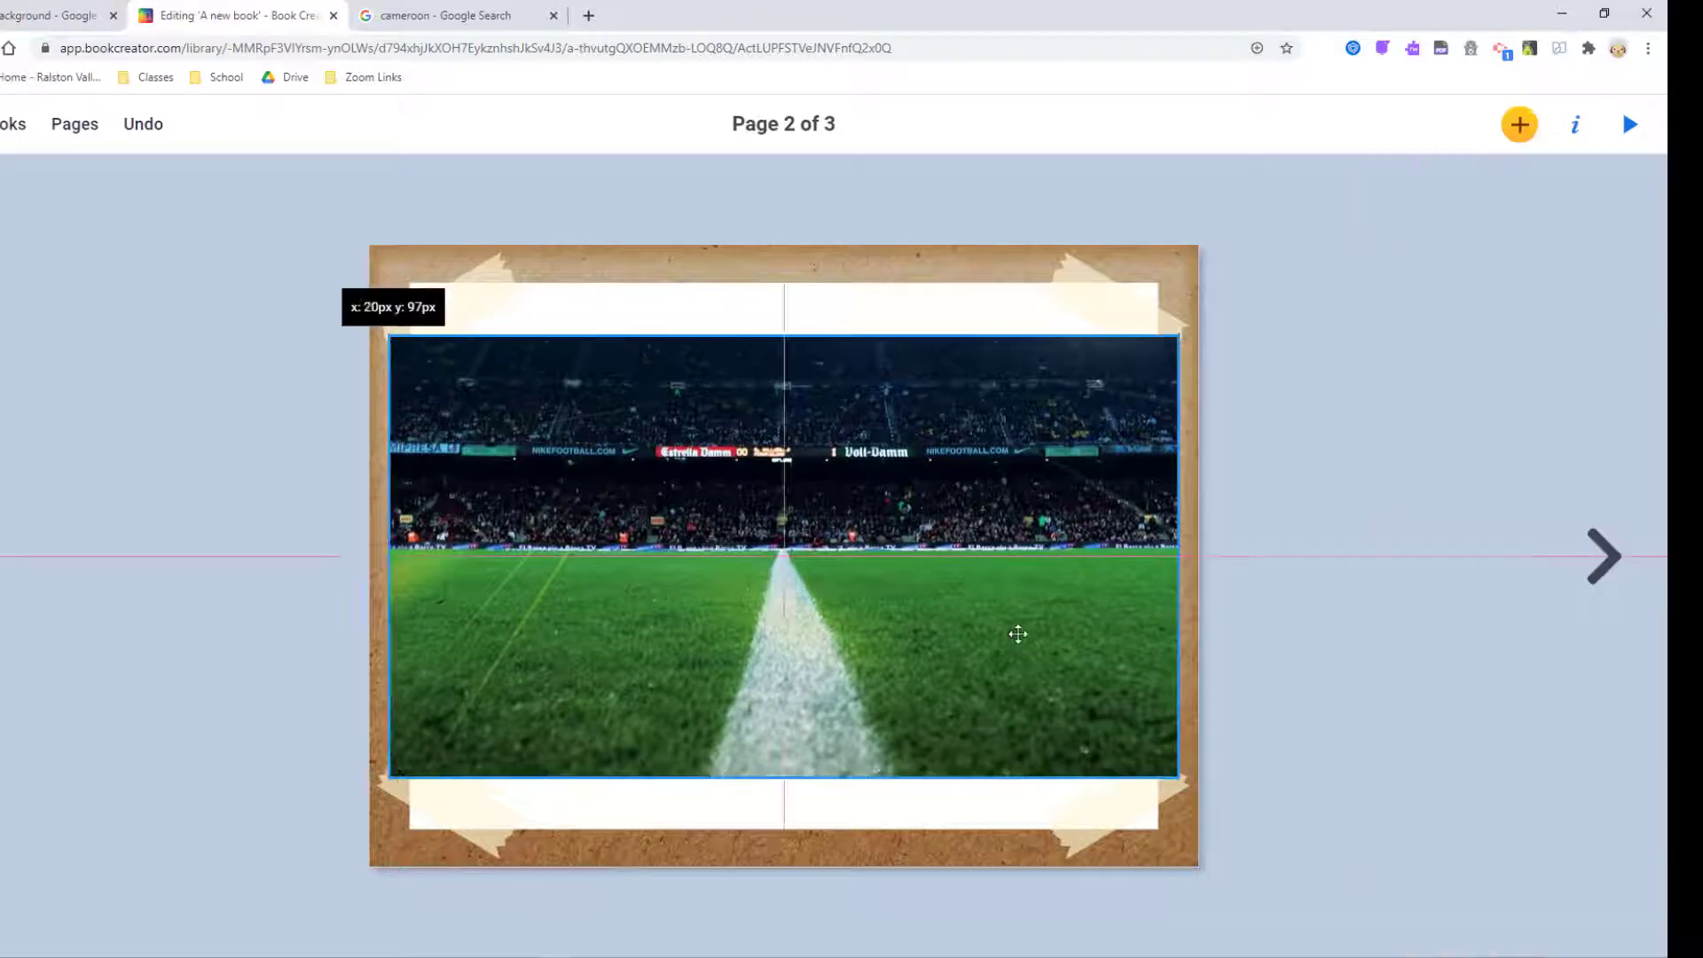
left_click_drag(1160, 778, 1199, 798)
left_click_drag(1034, 662, 1046, 727)
left_click(1080, 364)
Try a solid black background, restore the antique paper texture, and delete the stadium photo.
left_click(1575, 133)
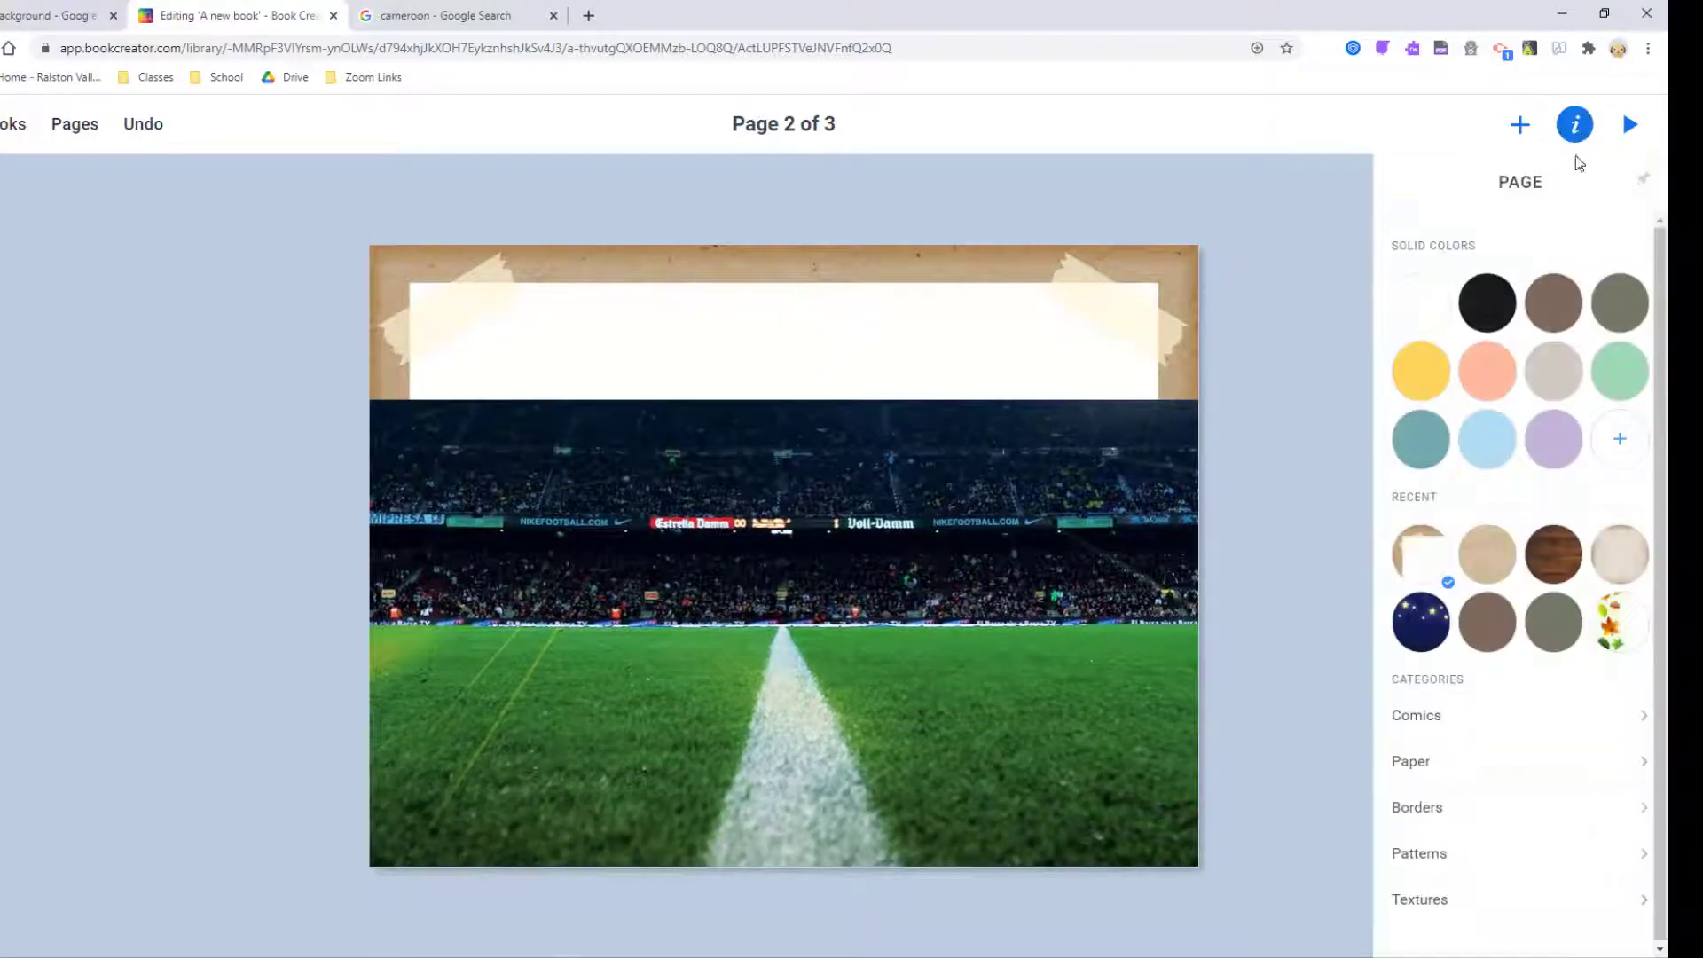
left_click(1487, 303)
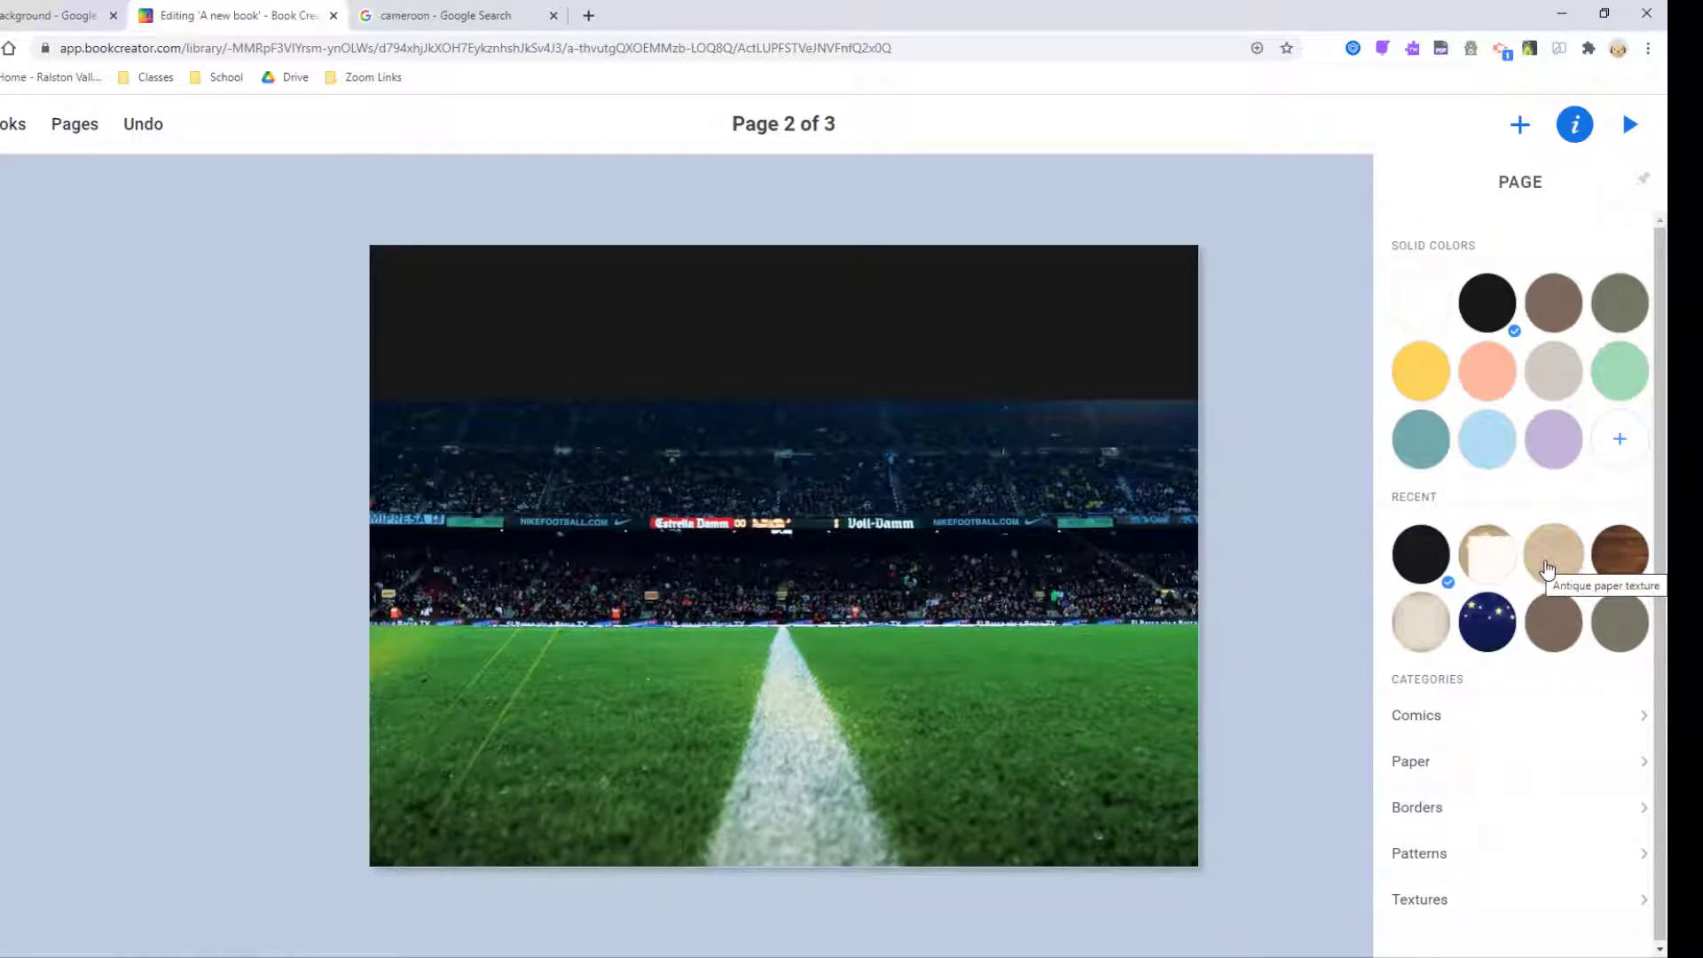
left_click(138, 124)
left_click(139, 124)
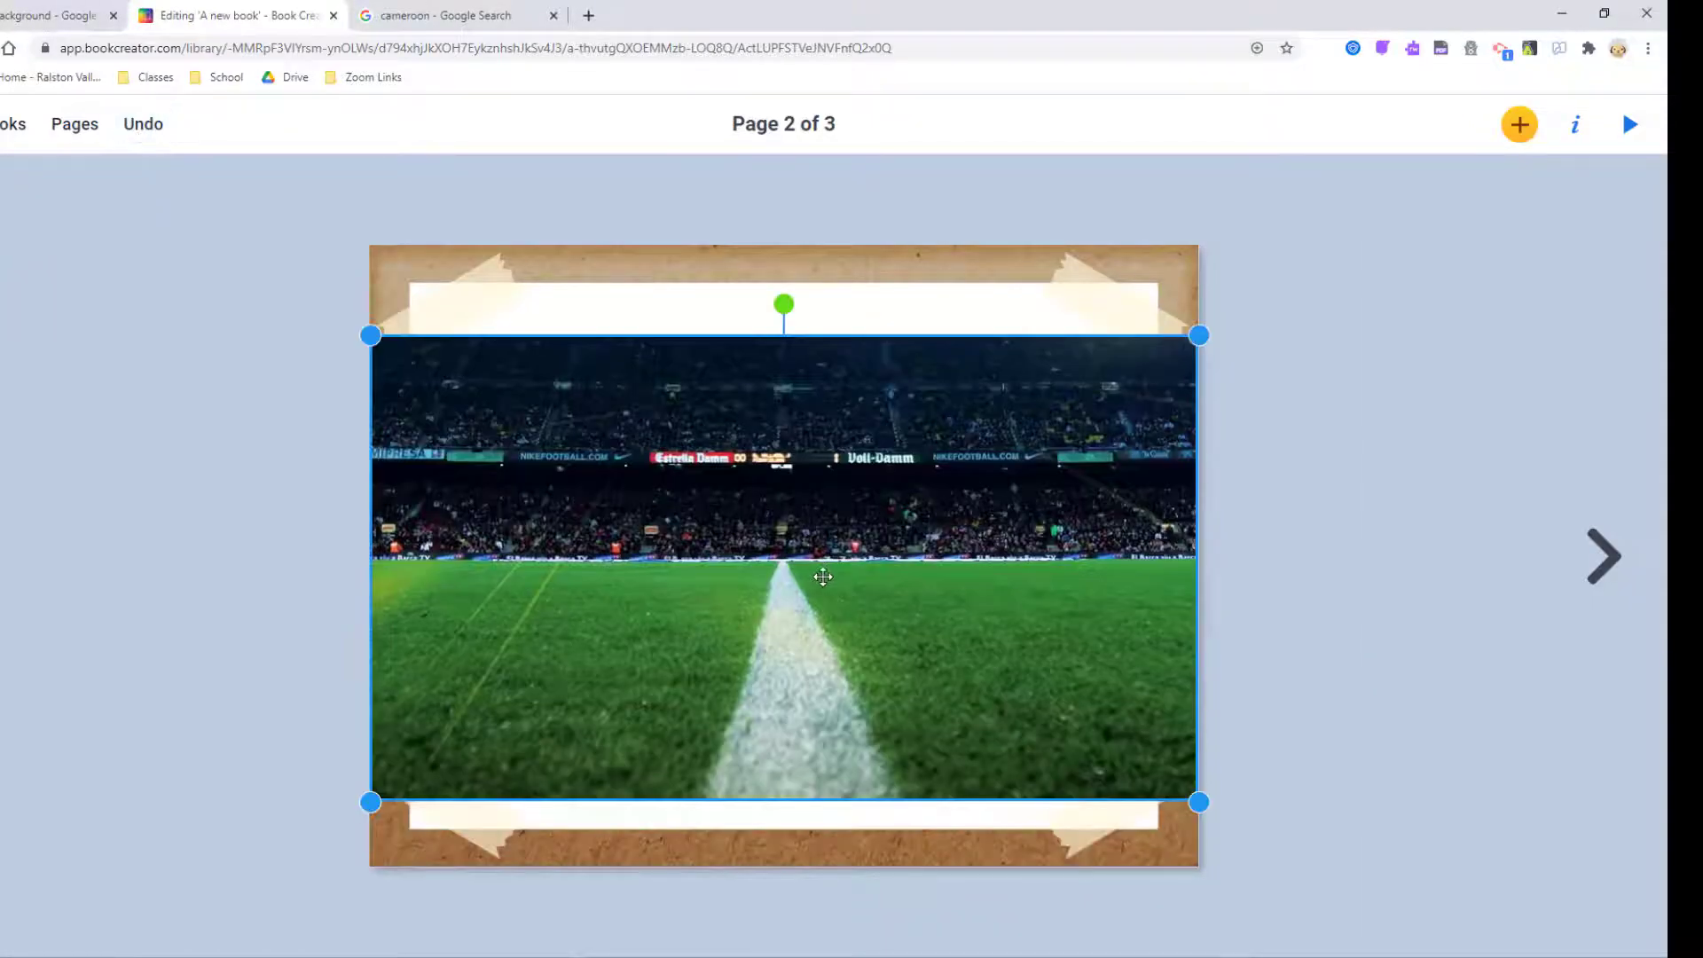
key("Delete")
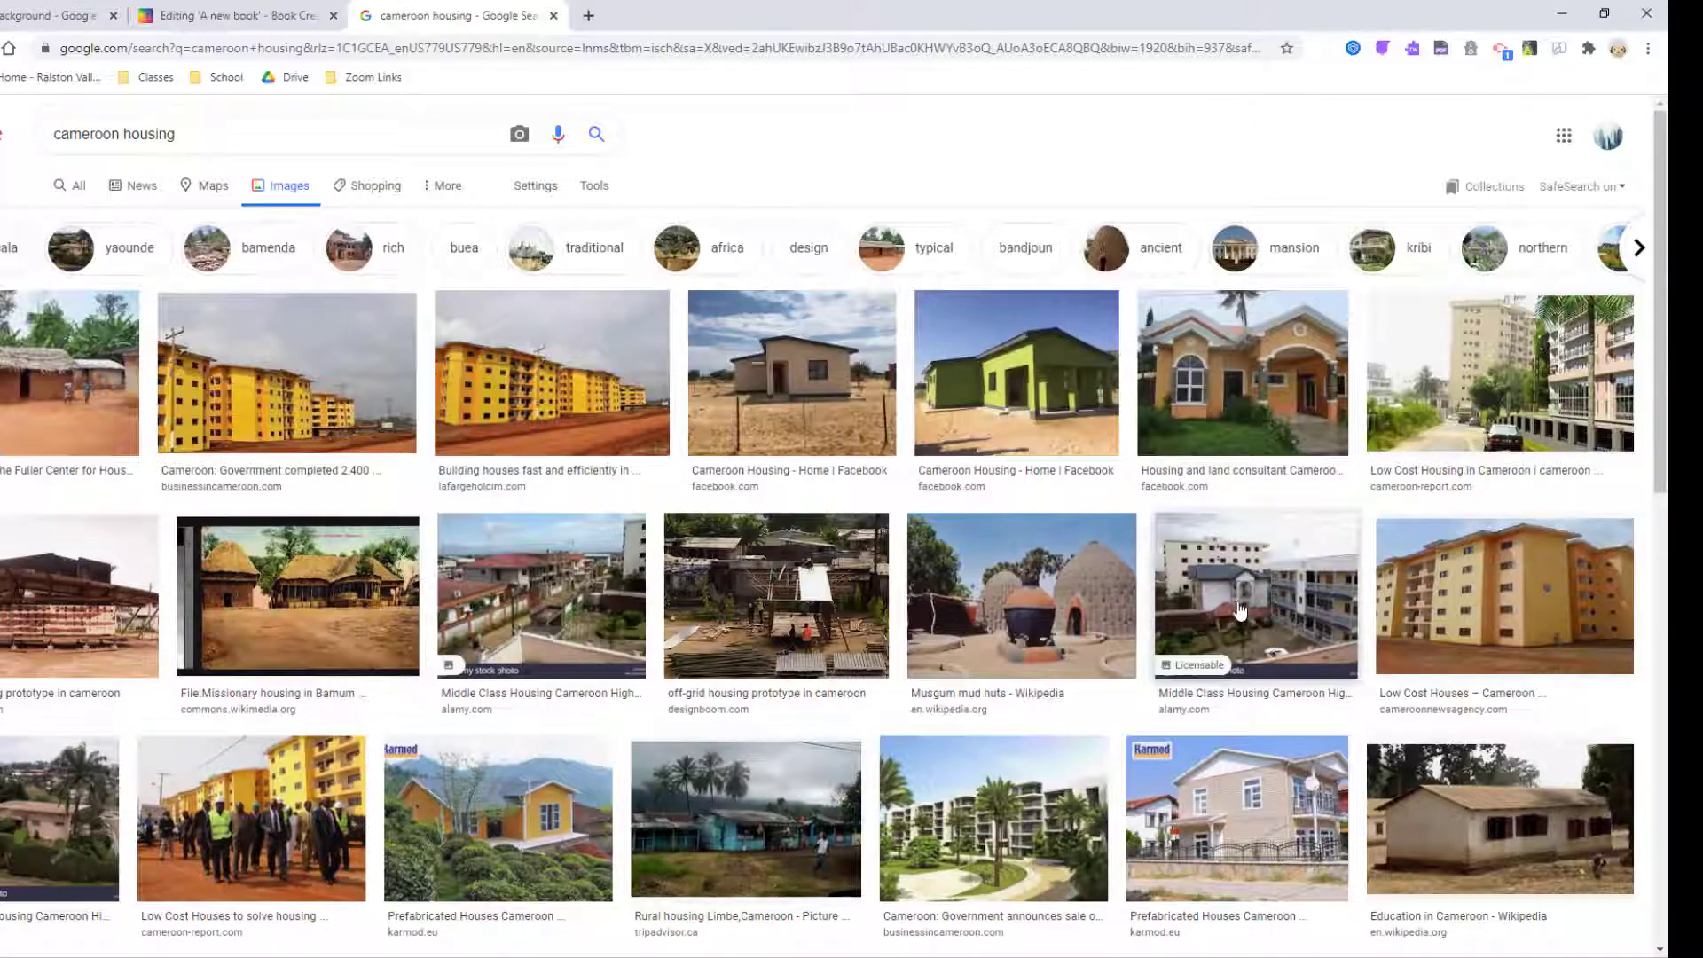
Add a village housing photo top-left and a matching-size mud-hut photo top-right.
left_click(368, 807)
left_click_drag(1277, 292, 734, 593)
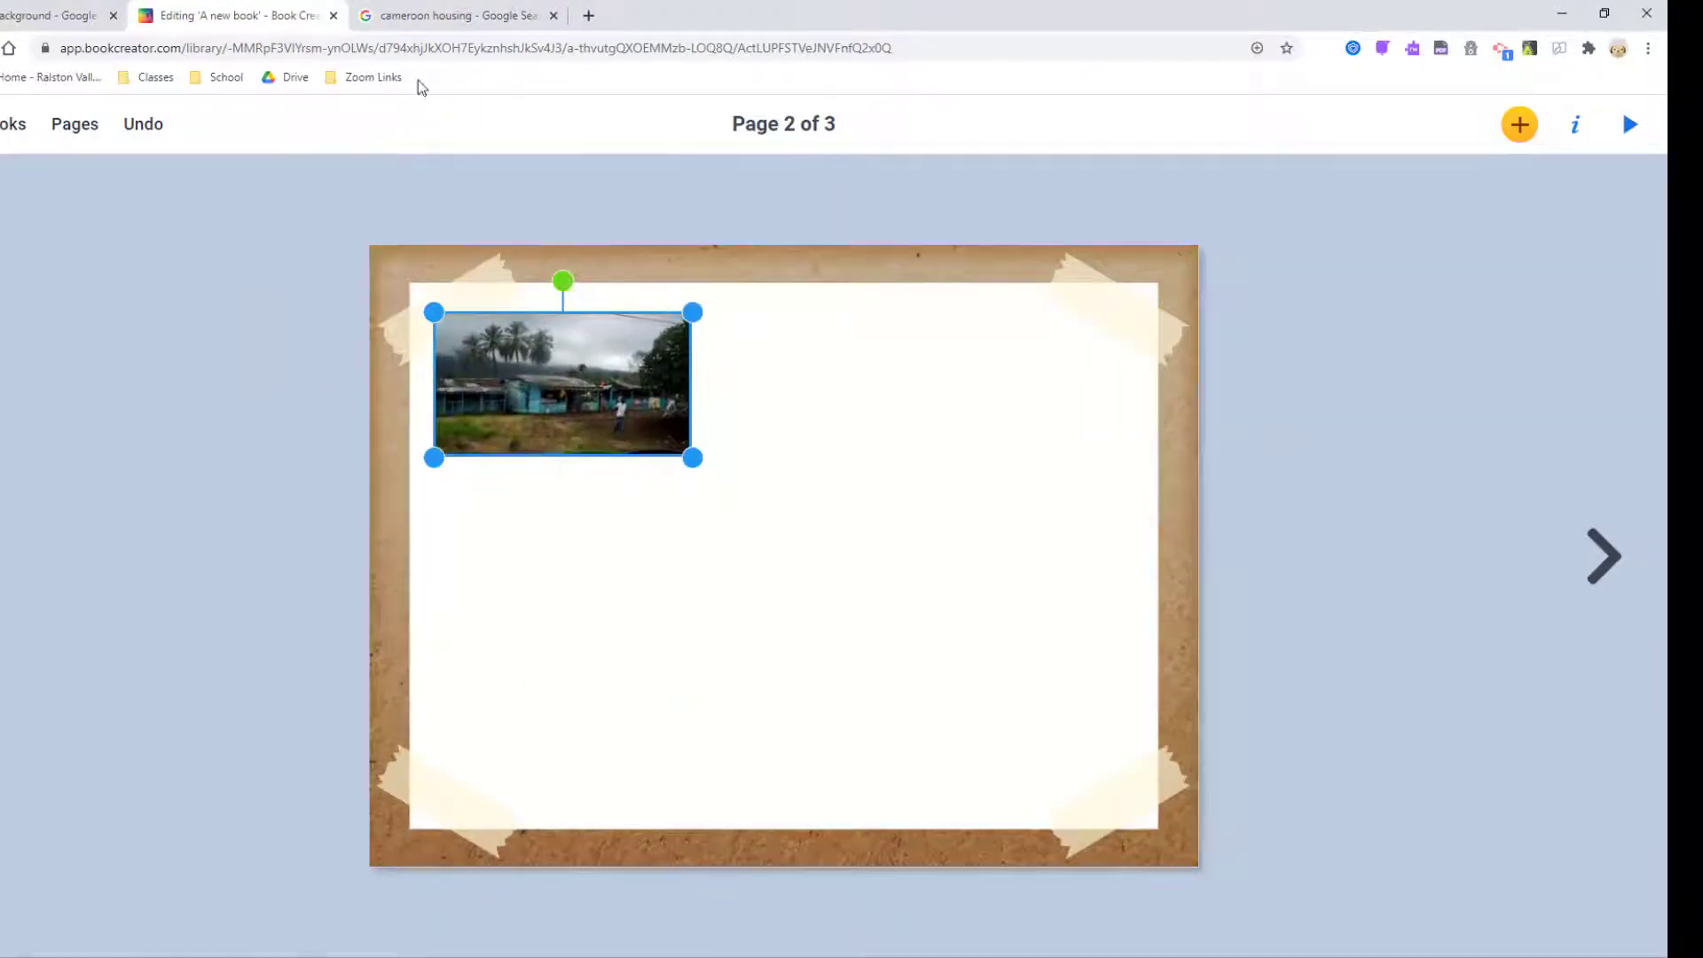
left_click(435, 15)
scroll(1233, 621, "down", 6)
scroll(380, 576, "down", 2)
left_click(379, 483)
left_click_drag(1240, 306, 1011, 376)
left_click_drag(1156, 317, 660, 633)
left_click_drag(527, 721, 1016, 383)
left_click_drag(874, 473, 901, 457)
Add a large 'Housing' title centred at the top between the photos.
left_click(1519, 124)
left_click(1464, 395)
type("Housing")
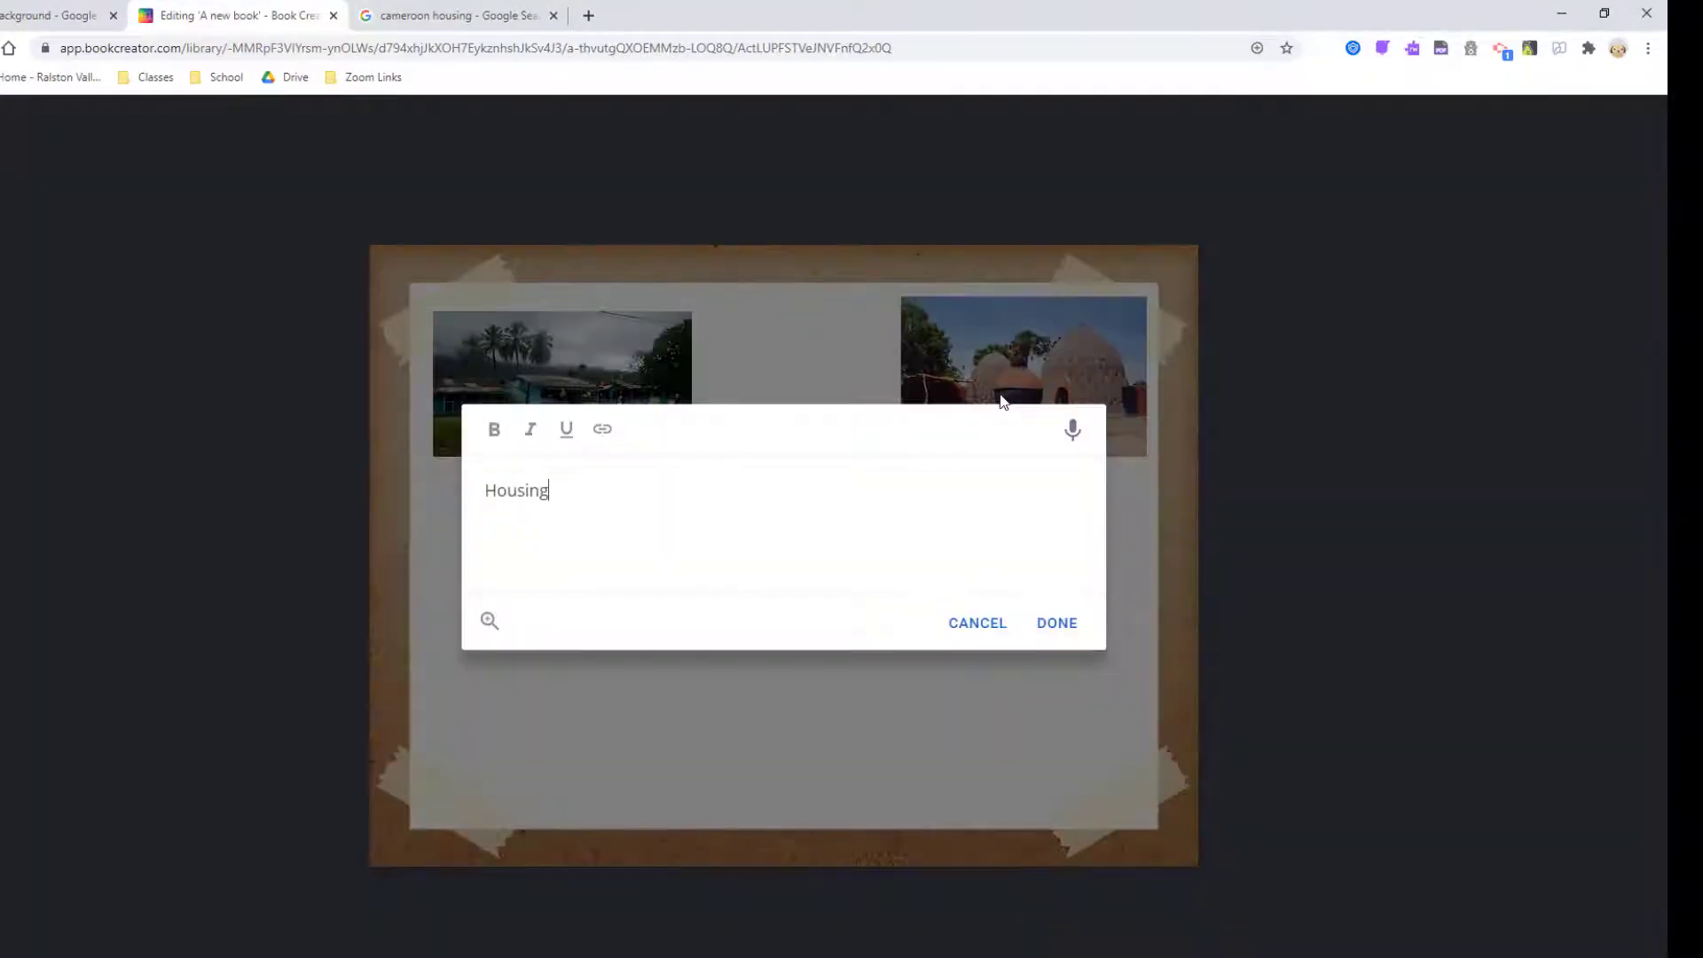
left_click(1056, 620)
left_click_drag(1443, 252, 1475, 256)
left_click_drag(572, 398, 797, 359)
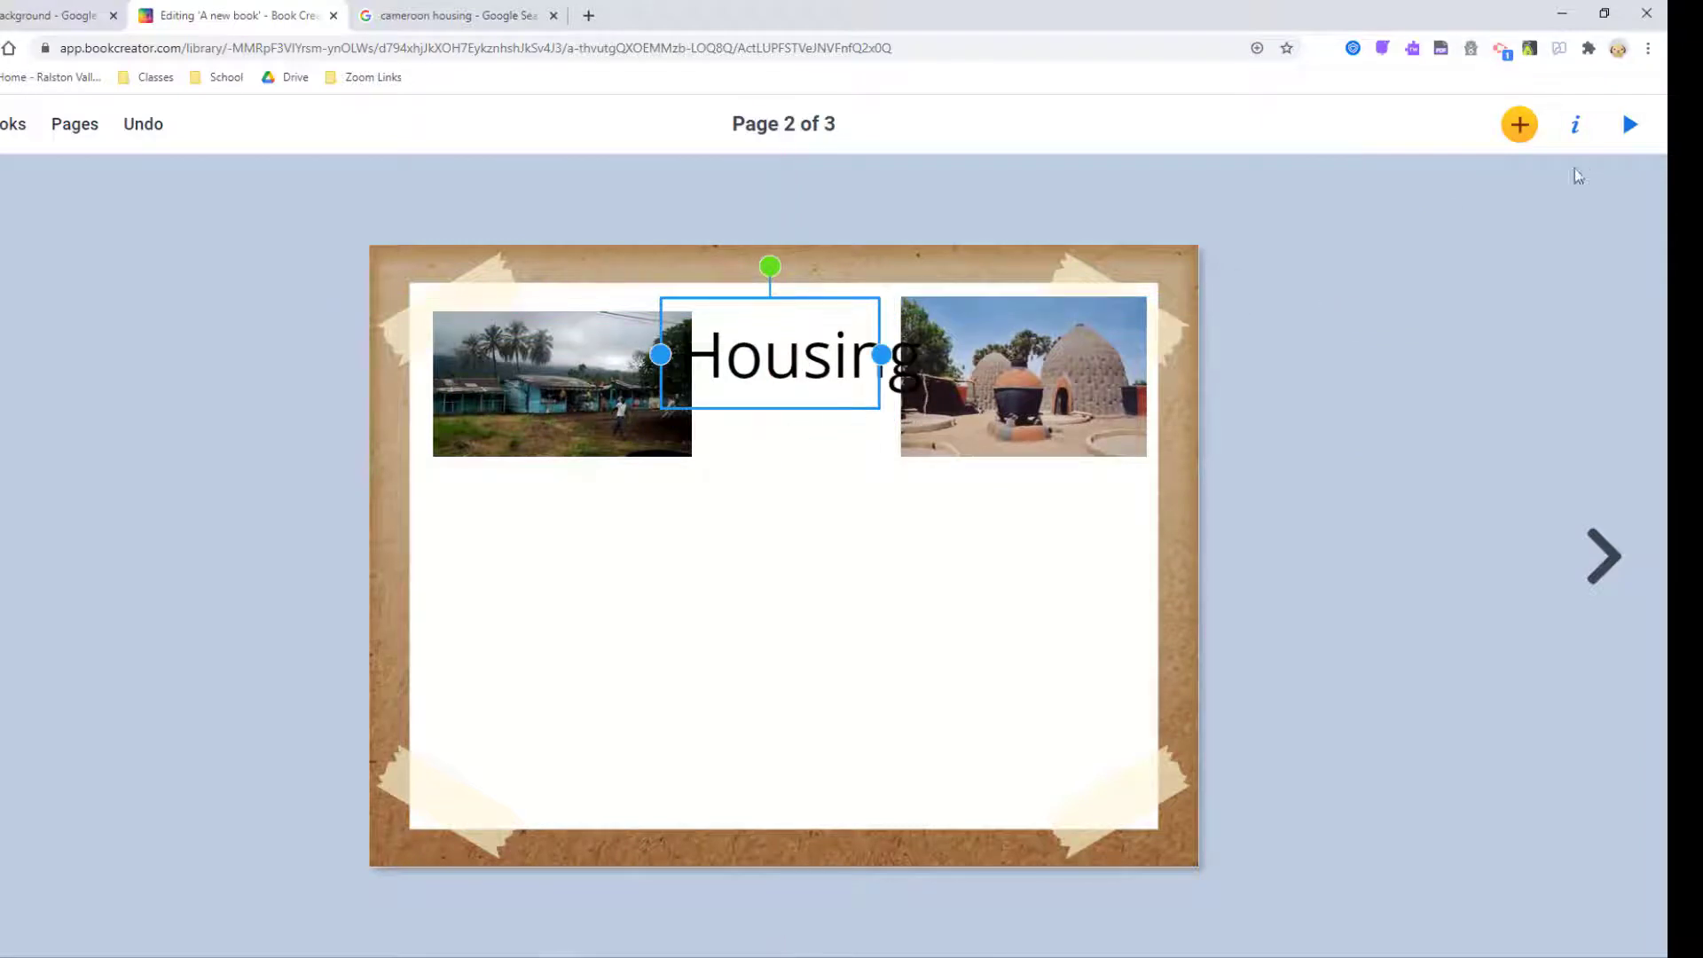
Set the Housing title in Montserrat on a pale beige background and widen its box to 329 px.
left_click(1575, 124)
left_click(1634, 359)
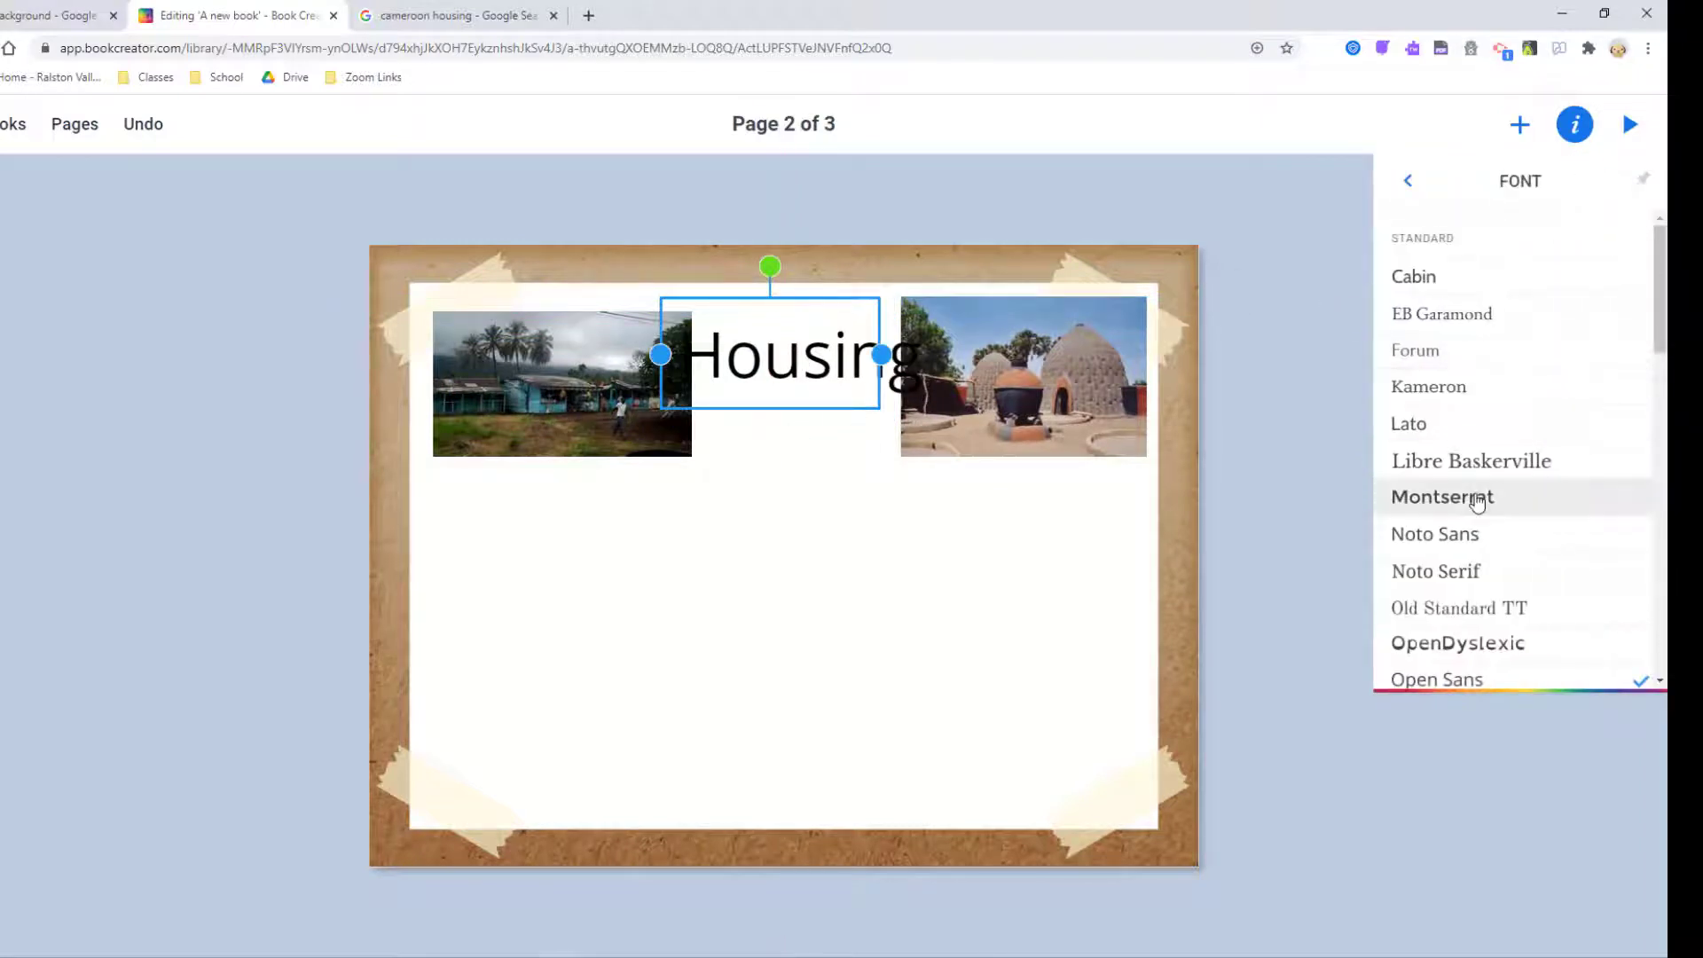
left_click(1476, 499)
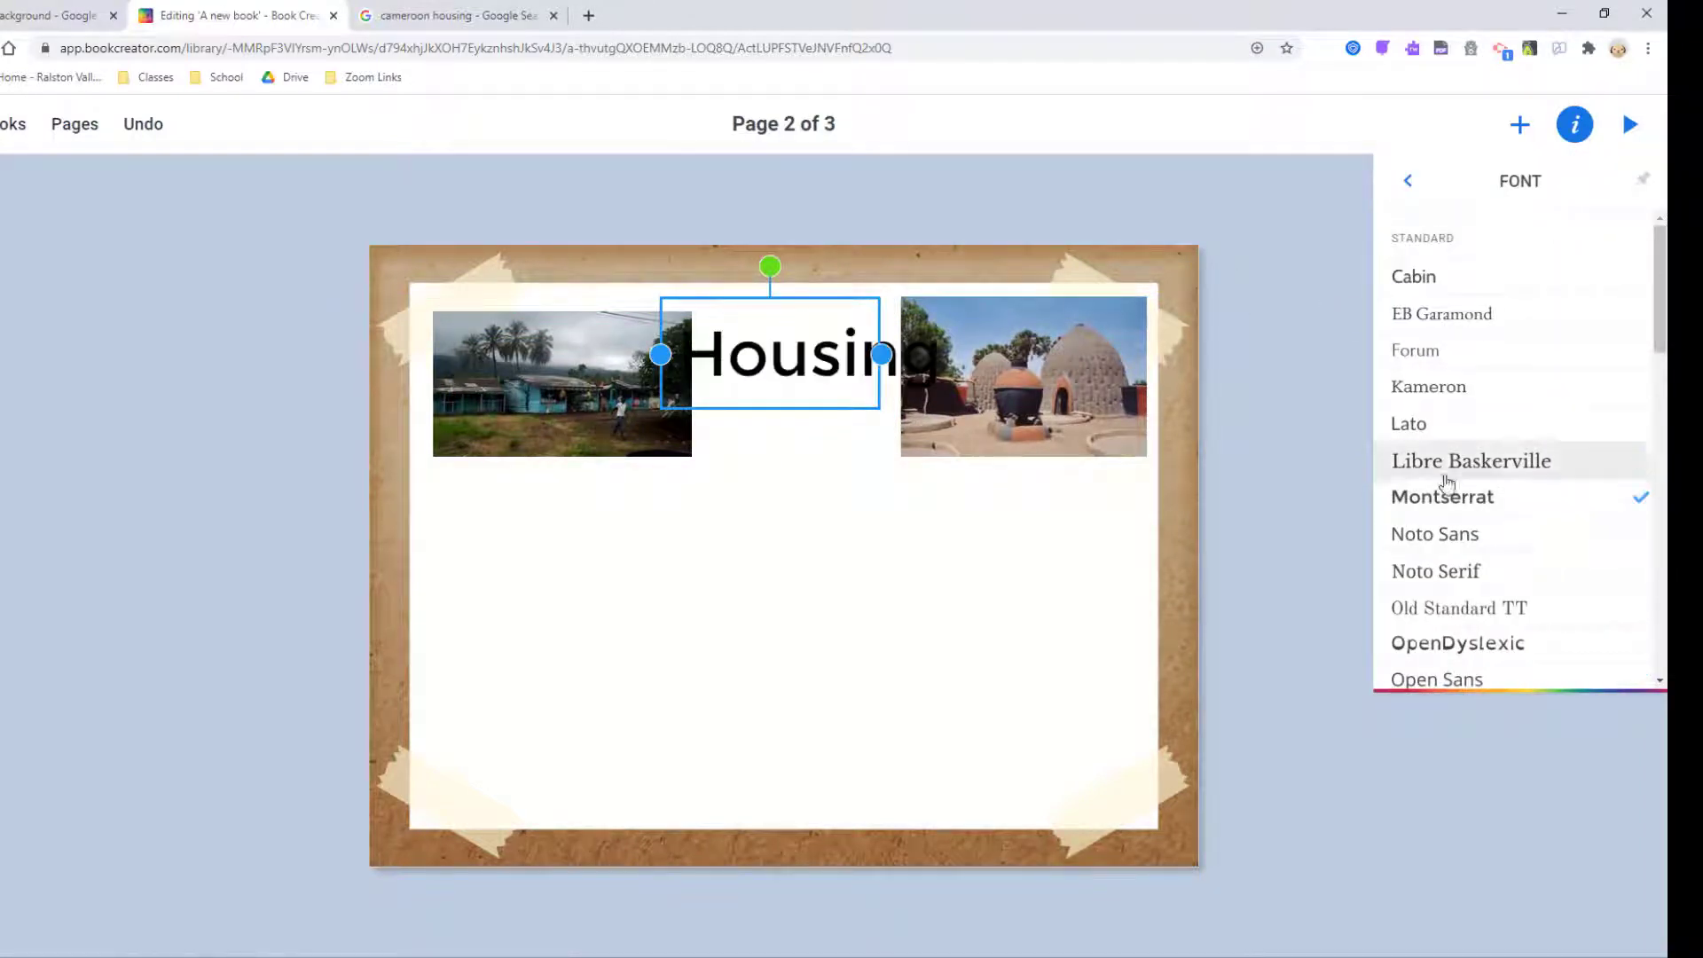
left_click(1412, 183)
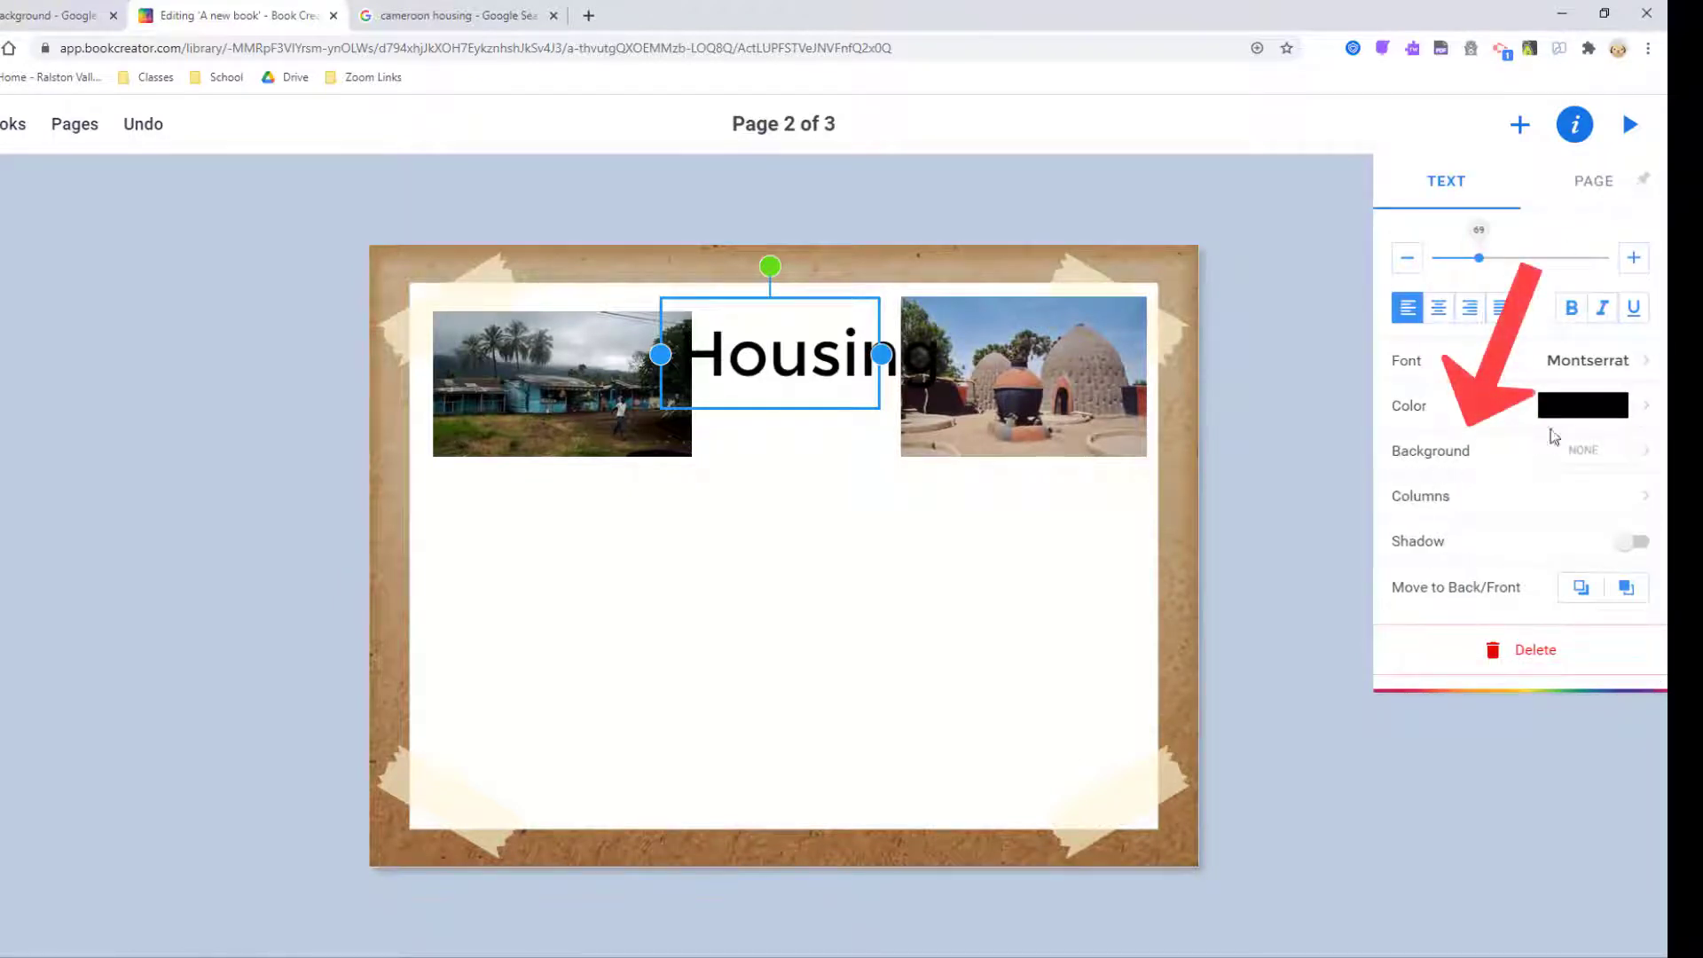
left_click(1645, 452)
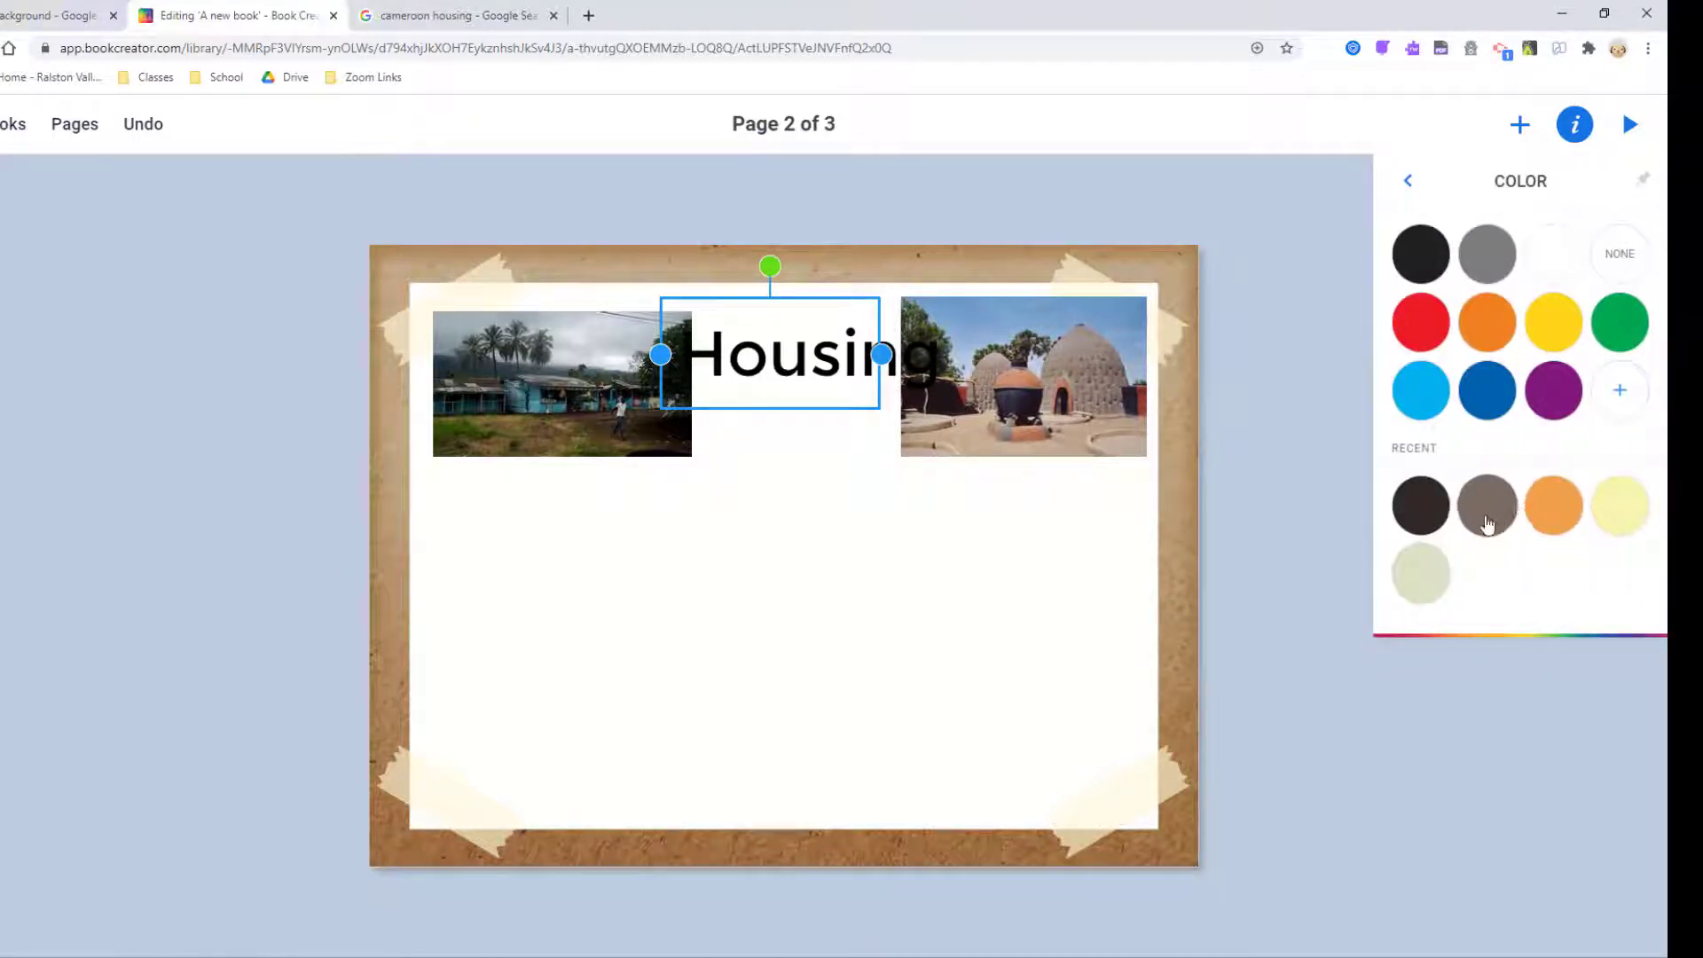
left_click(1437, 568)
left_click_drag(881, 354, 959, 354)
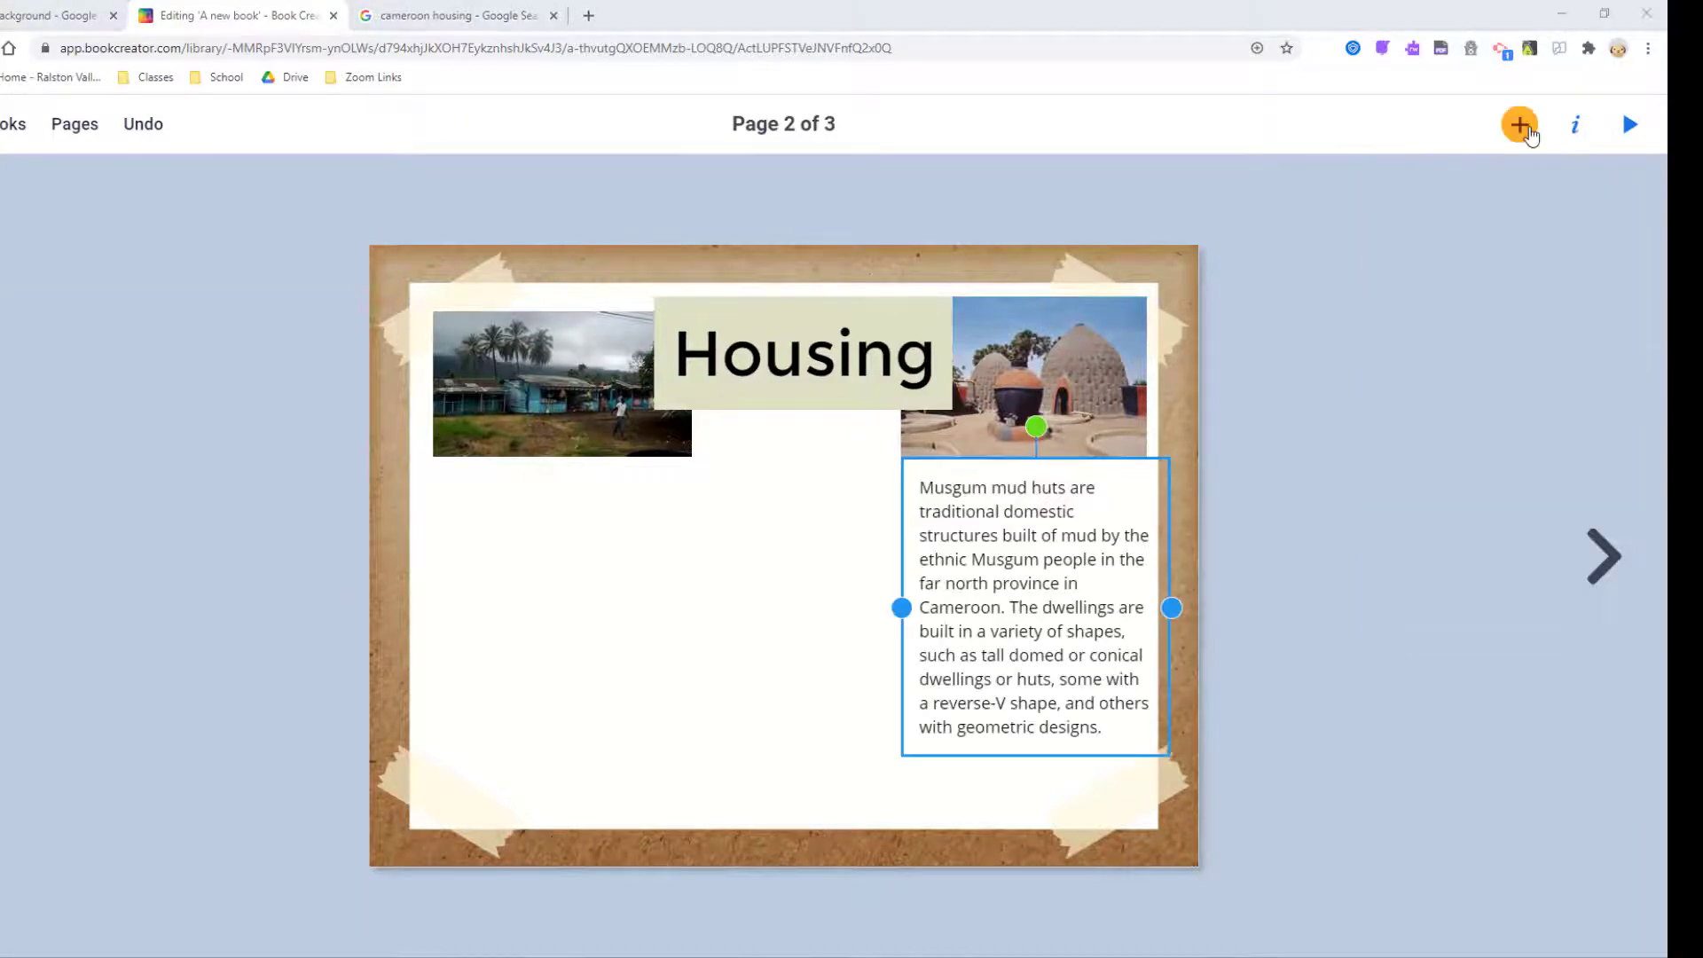
left_click(1521, 124)
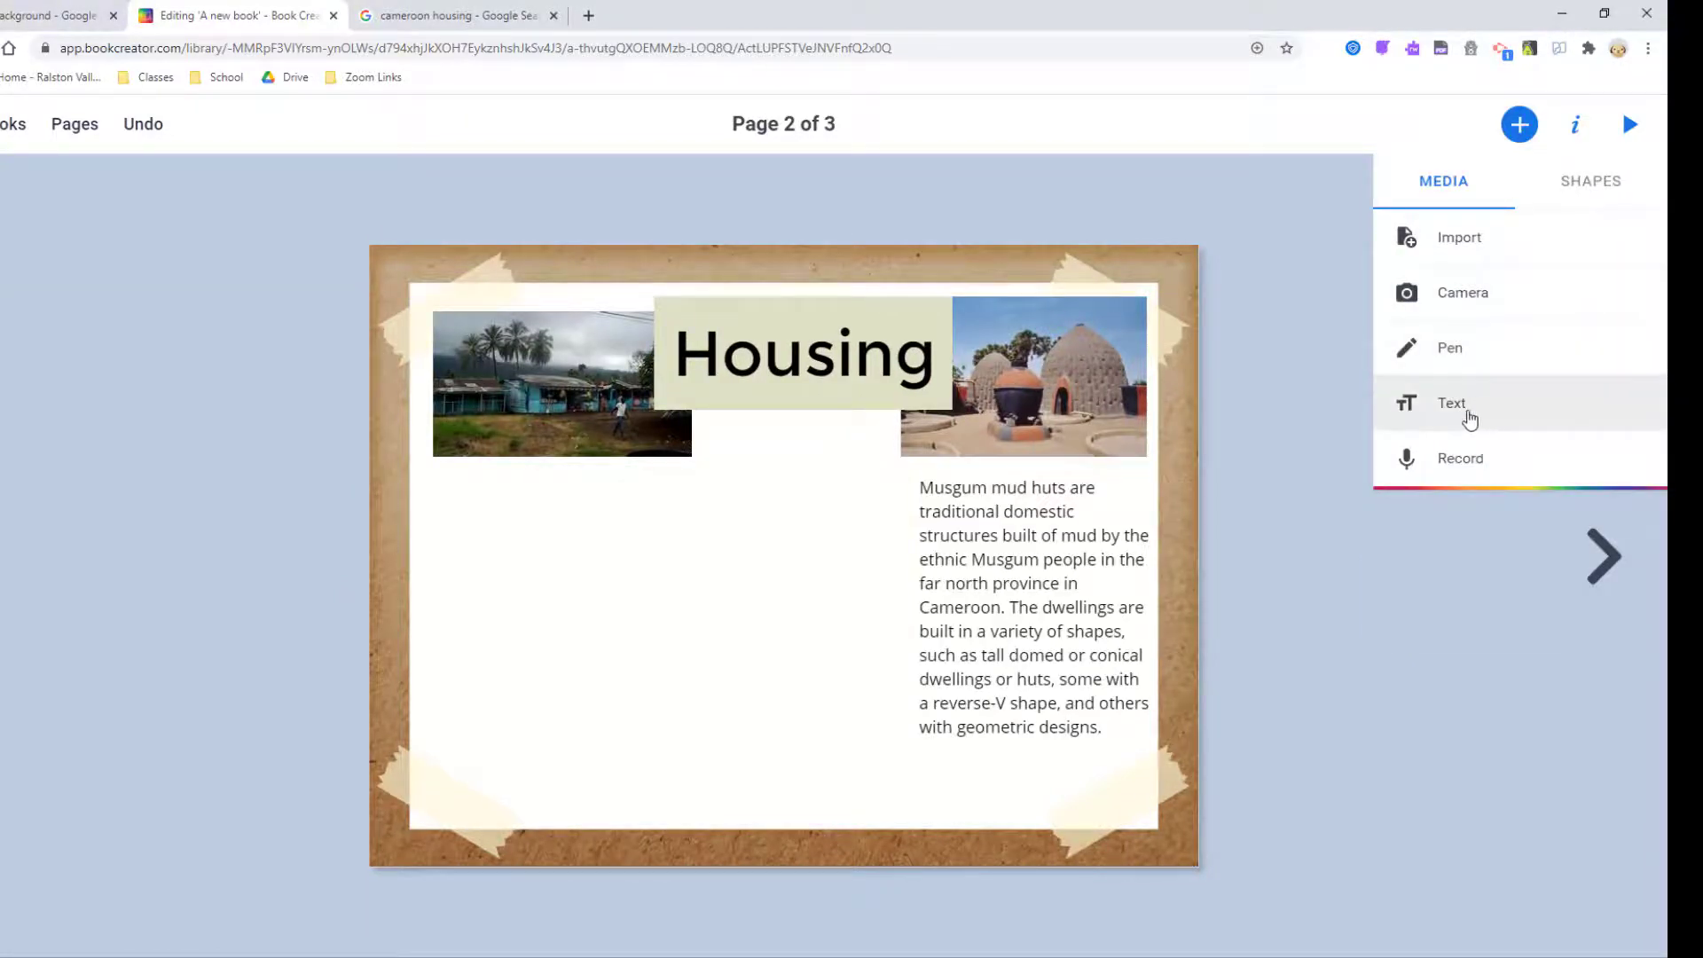
Add the French caption about prefabricated houses, narrowed to three lines, under the left photo.
left_click(1465, 412)
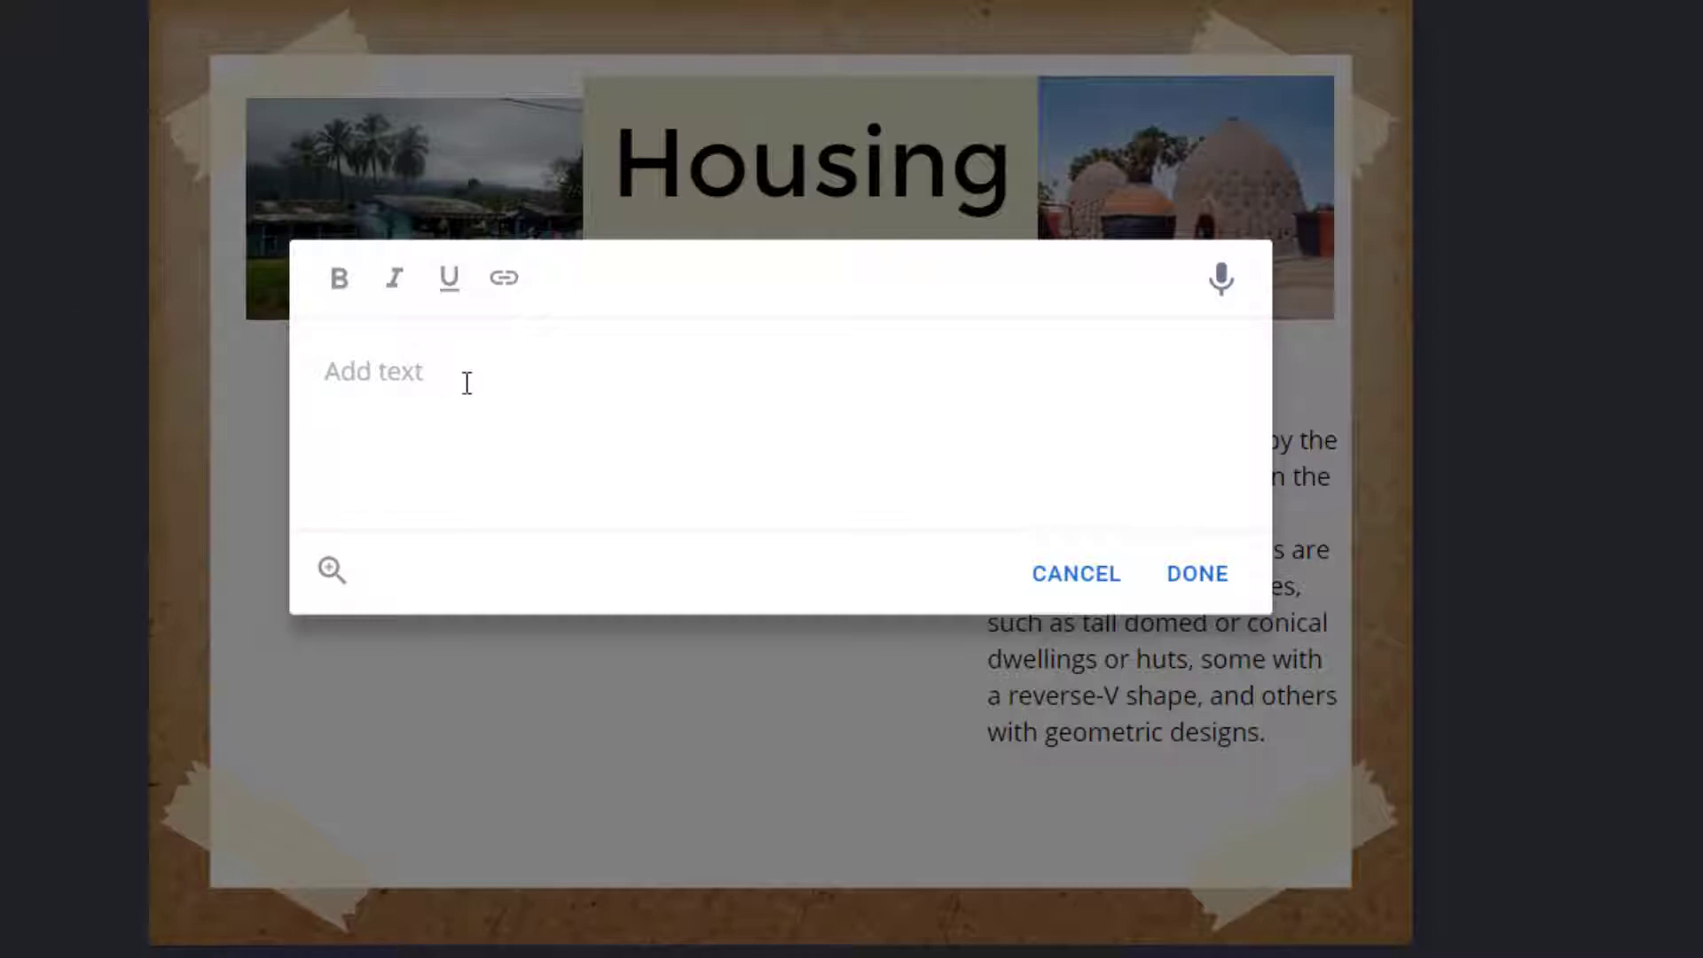
type("Dans les zones urbaines, les maisons préfabriquées sont courantes.")
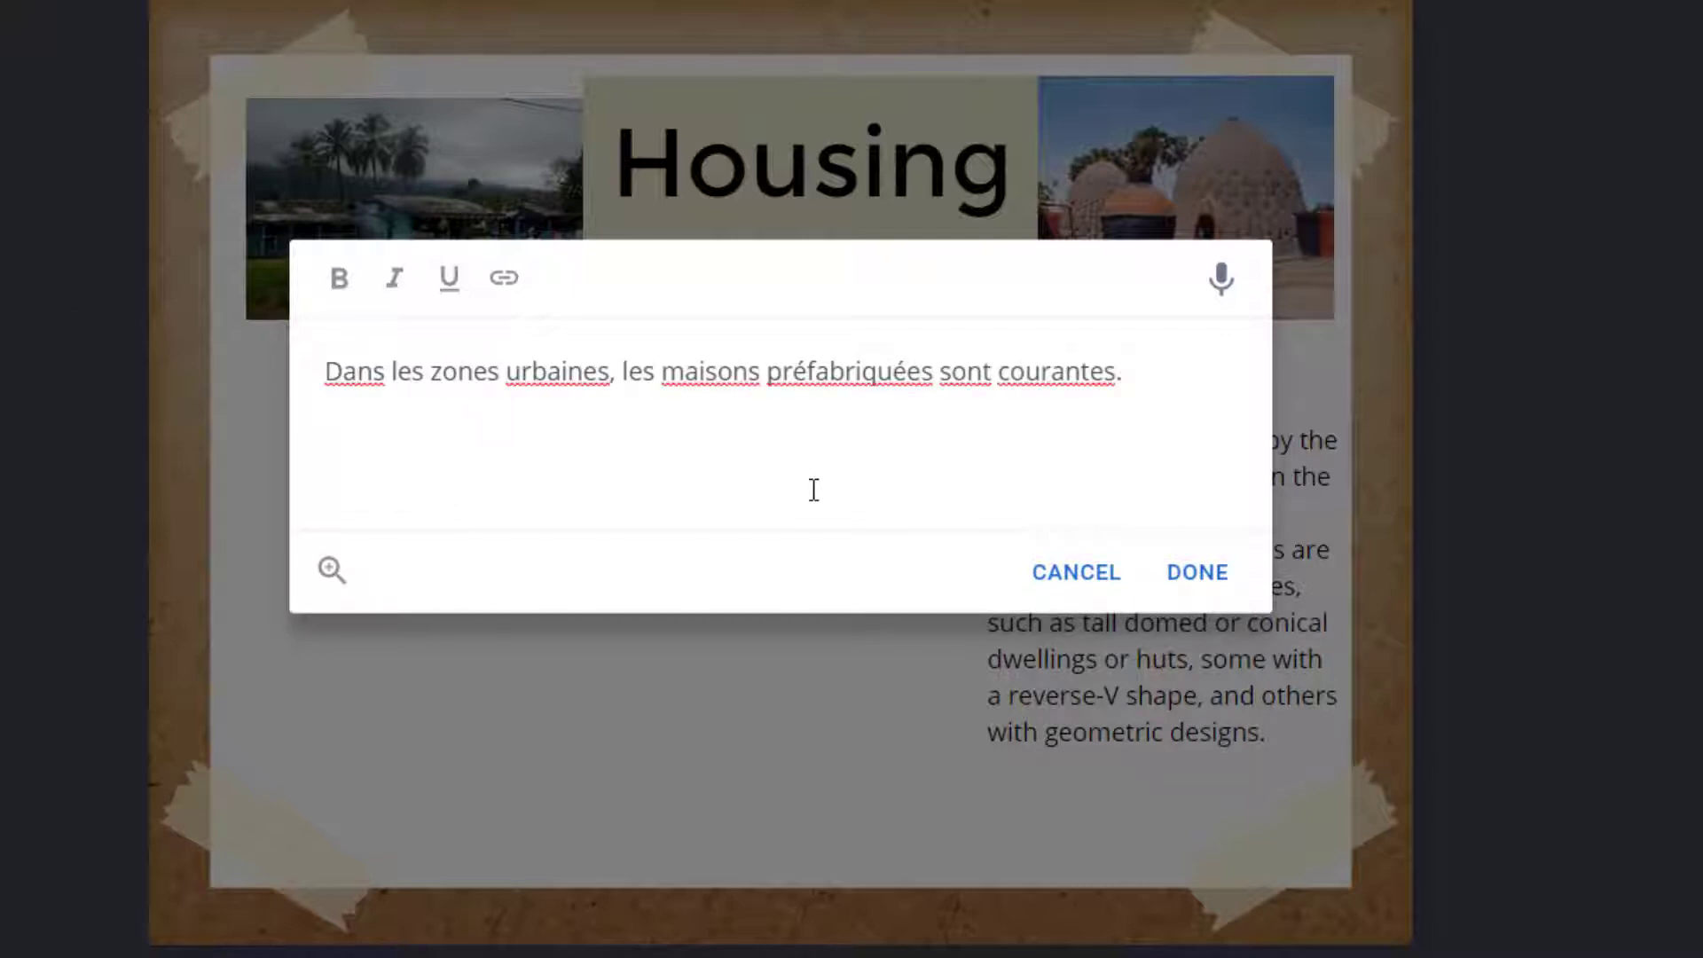
left_click(1205, 582)
left_click_drag(1143, 204, 669, 205)
left_click_drag(524, 235, 482, 412)
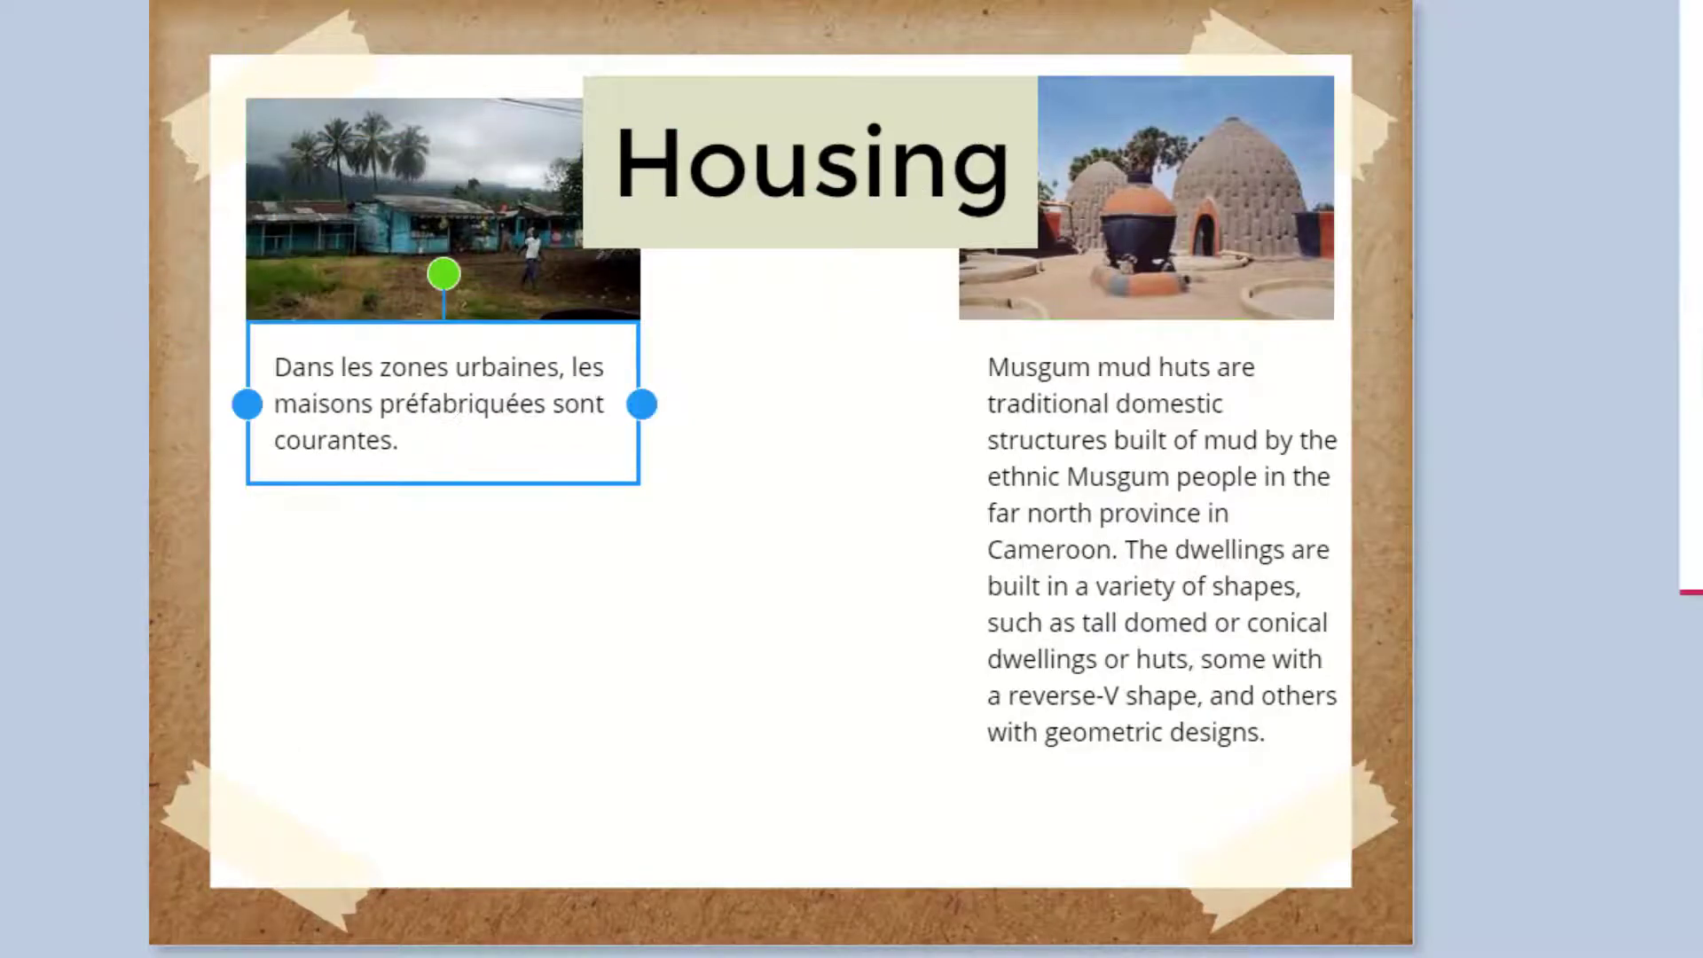
Give the Musgum paragraph the same pale beige fill as the title.
left_click(774, 610)
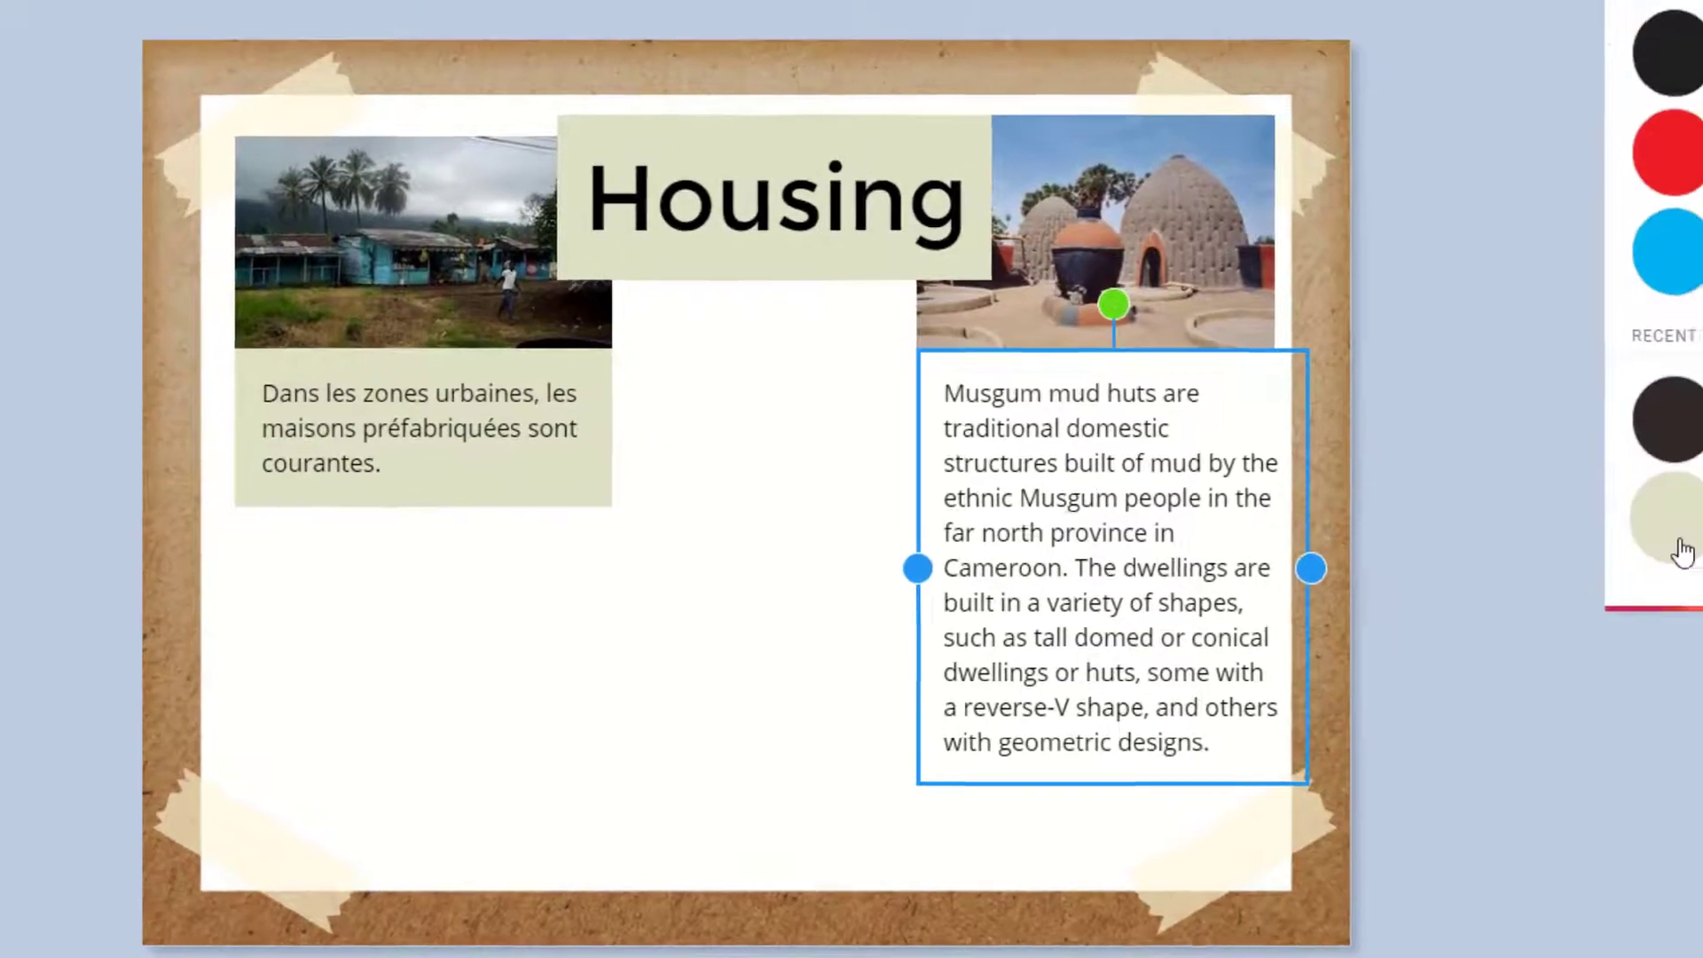
left_click(1676, 543)
left_click(1300, 622)
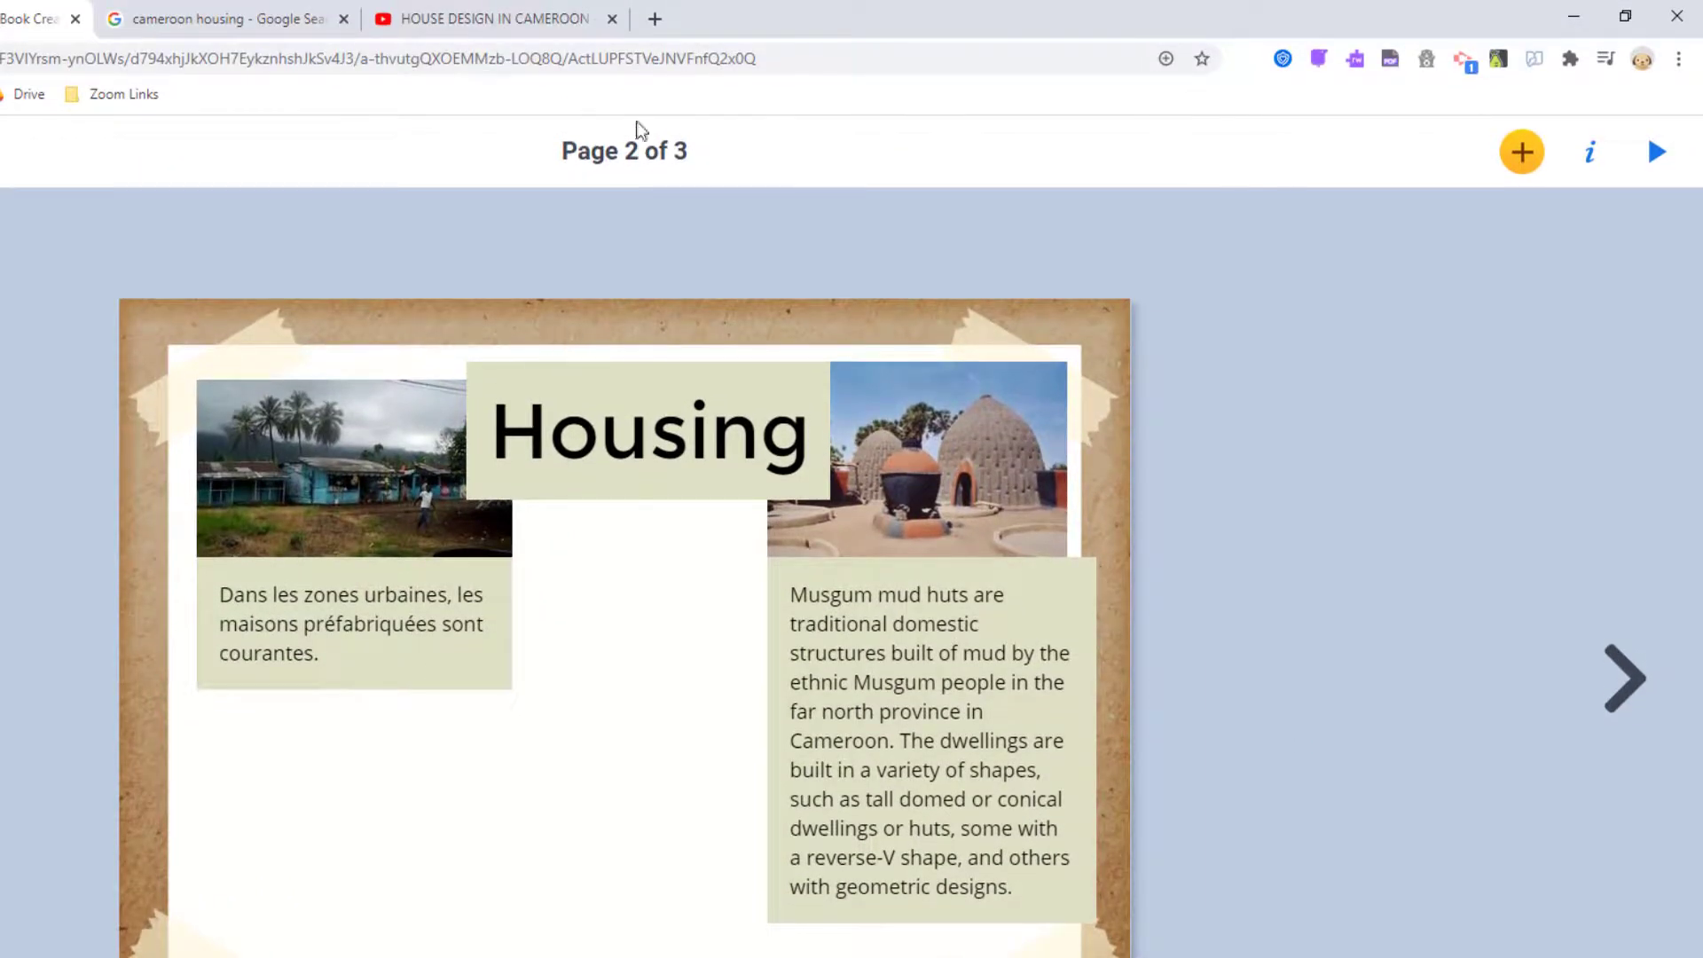
Copy the web address of the HOUSE DESIGN IN CAMEROON YouTube video.
left_click(479, 23)
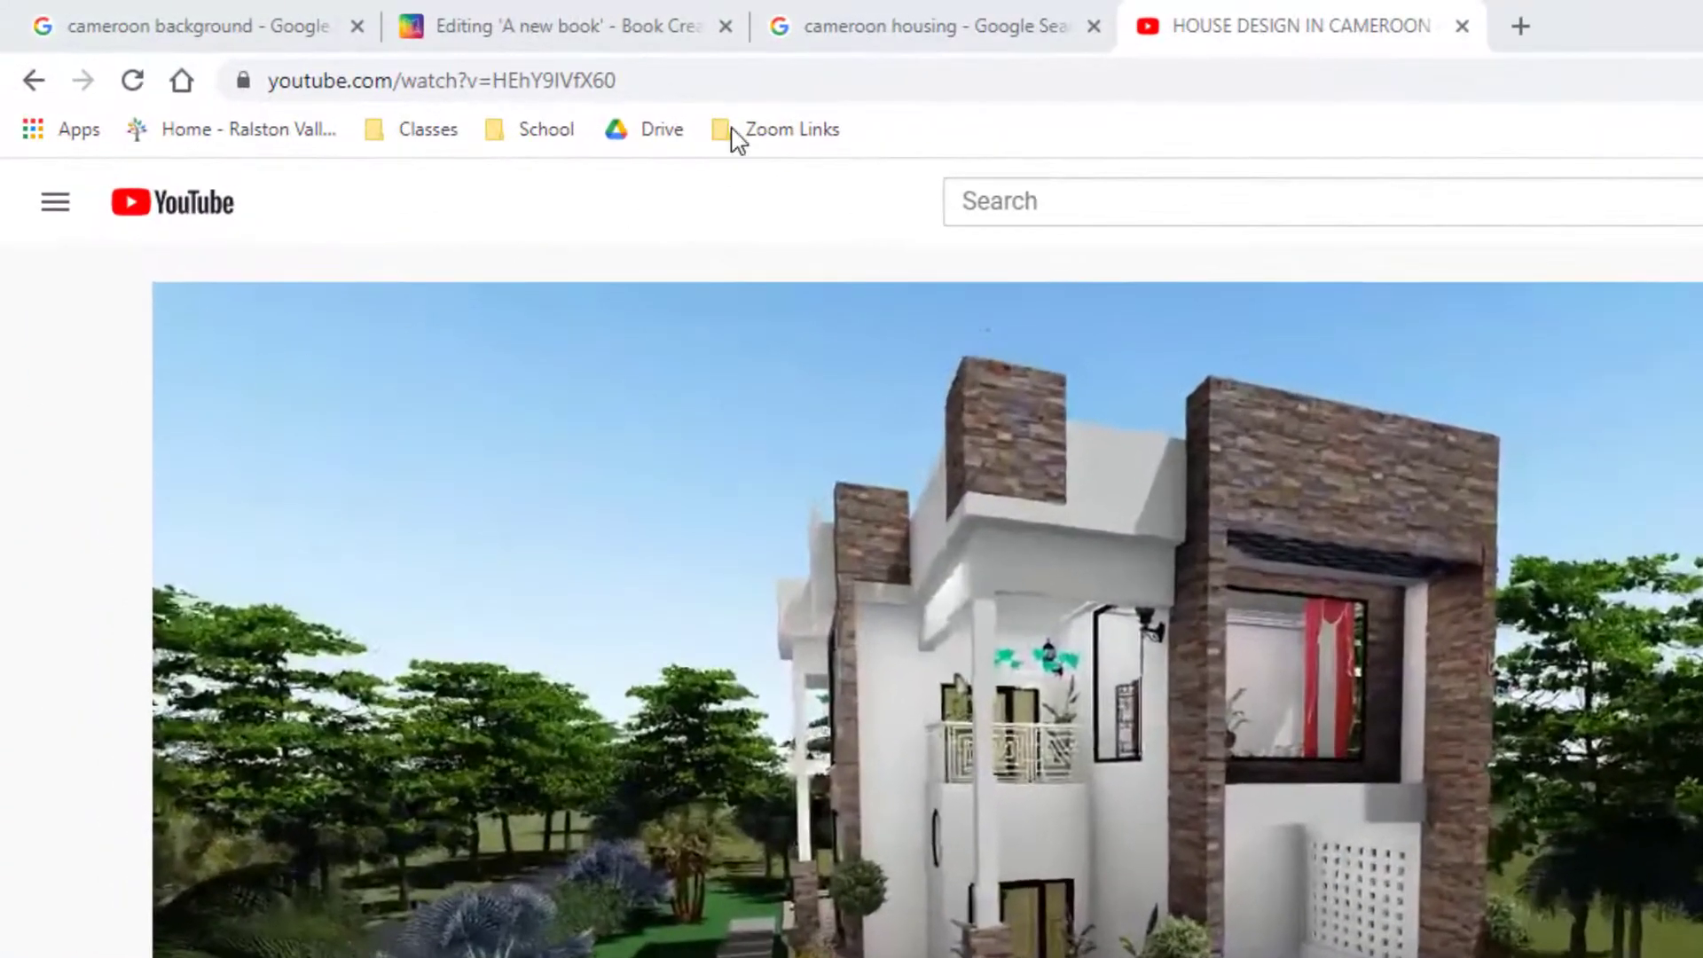
left_click(718, 91)
right_click(462, 94)
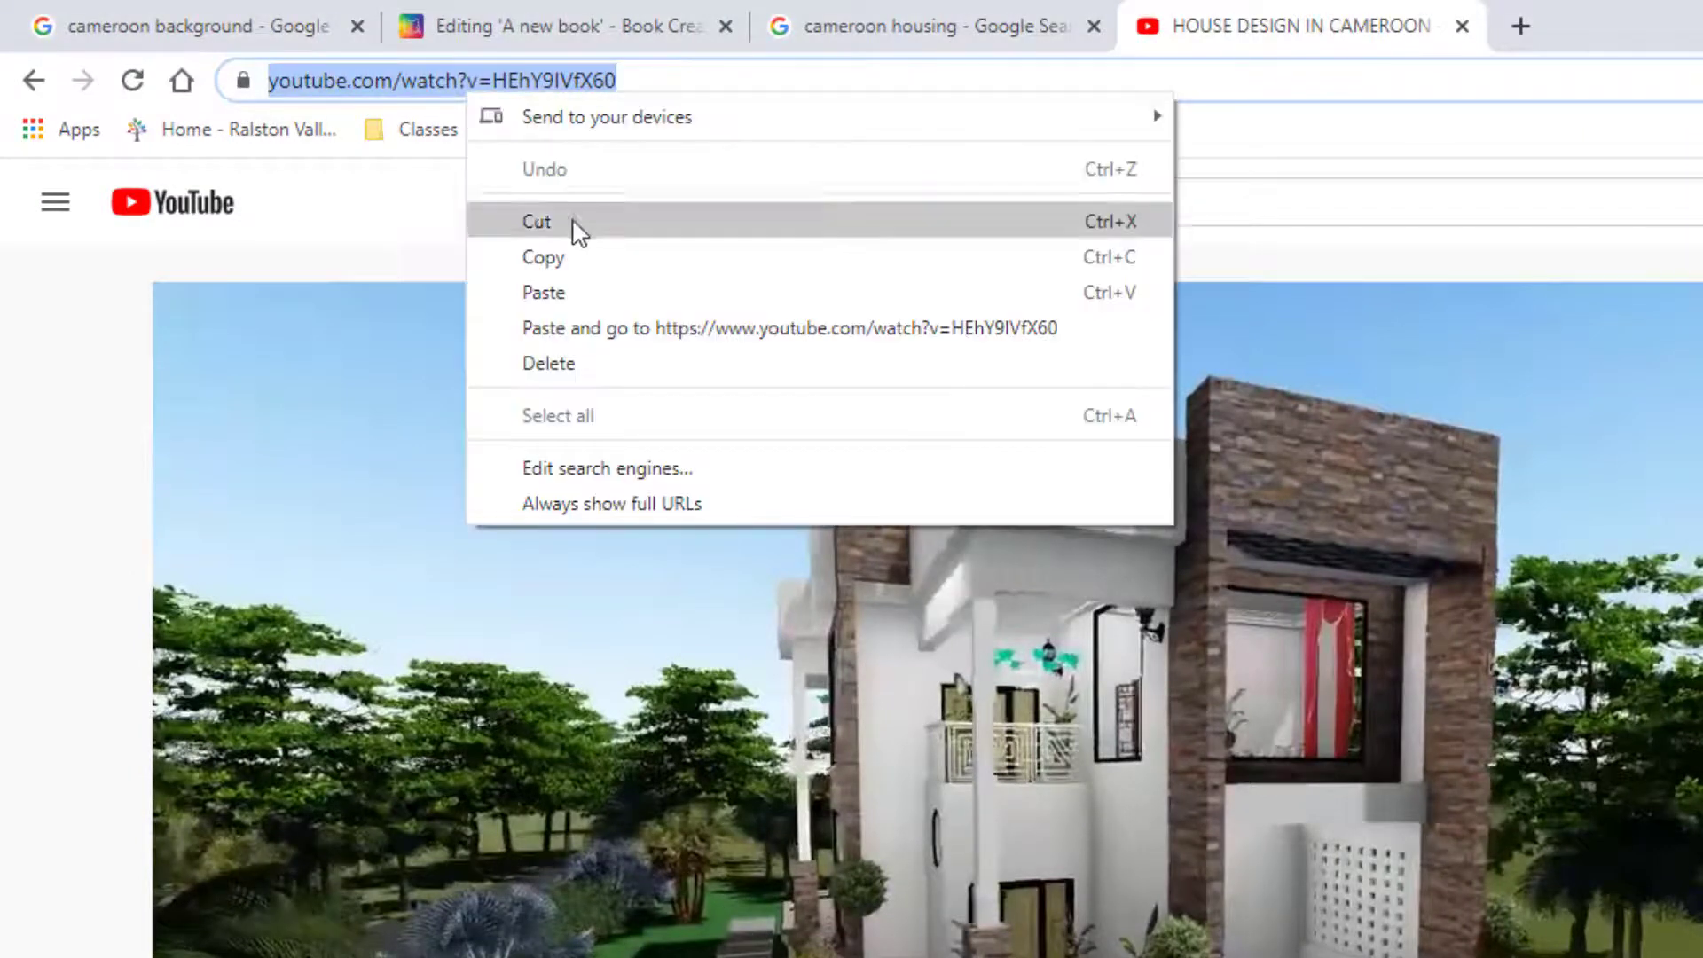